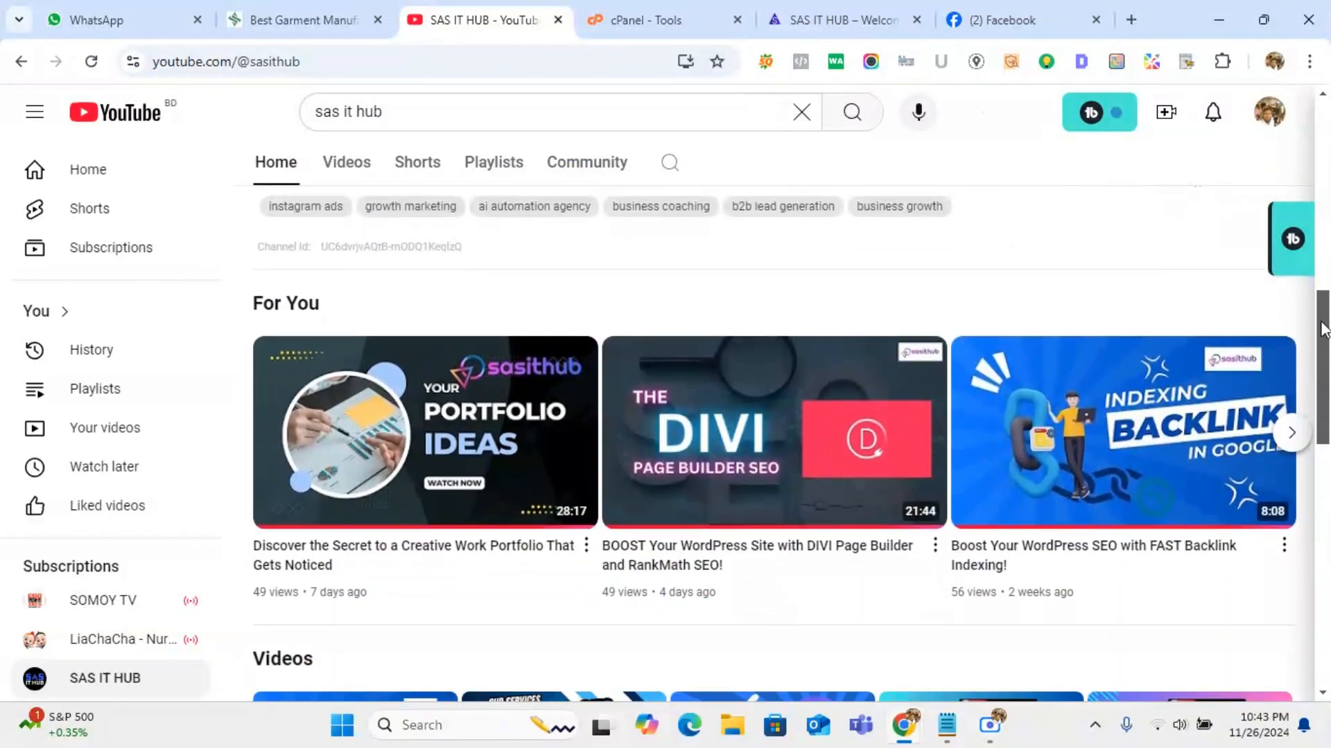
Step: Browse the SAS IT HUB channel's recommended videos in the For You row
{"action": "left_click", "coordinate": [1293, 434]}
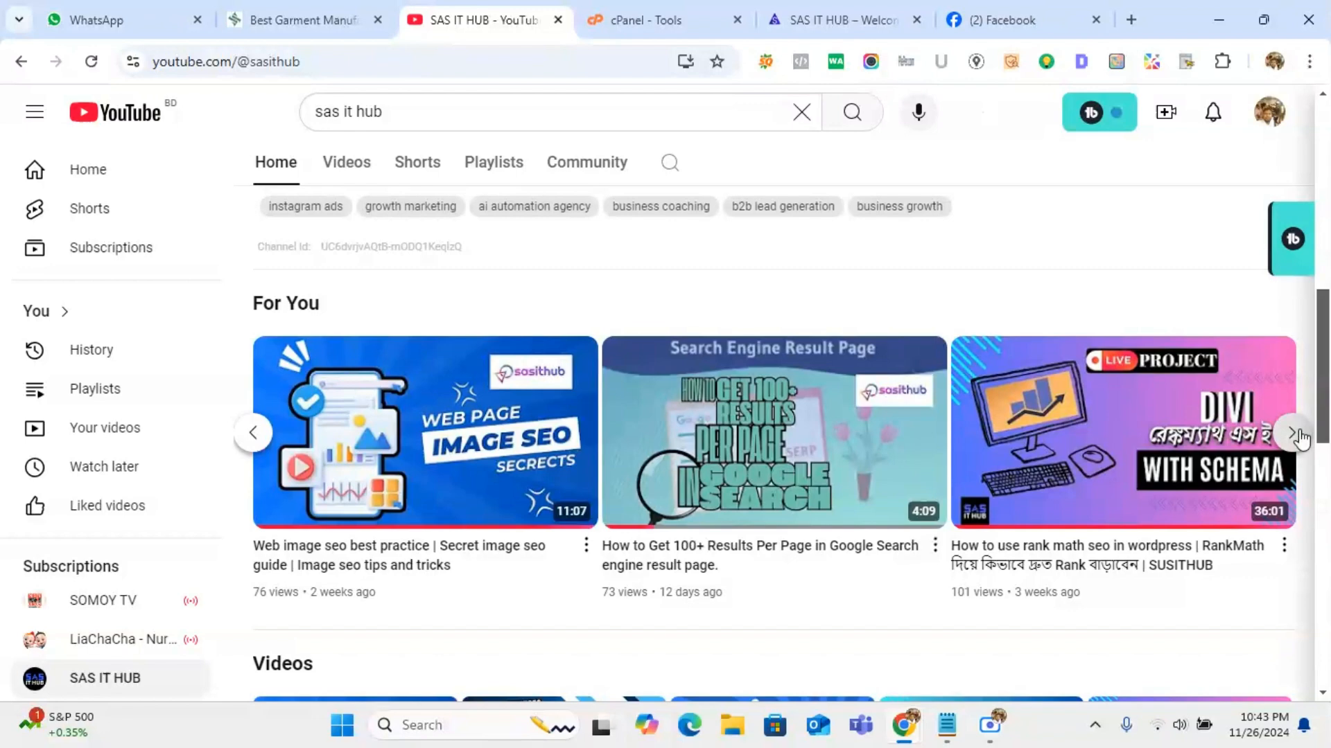
{"action": "left_click", "coordinate": [1294, 433]}
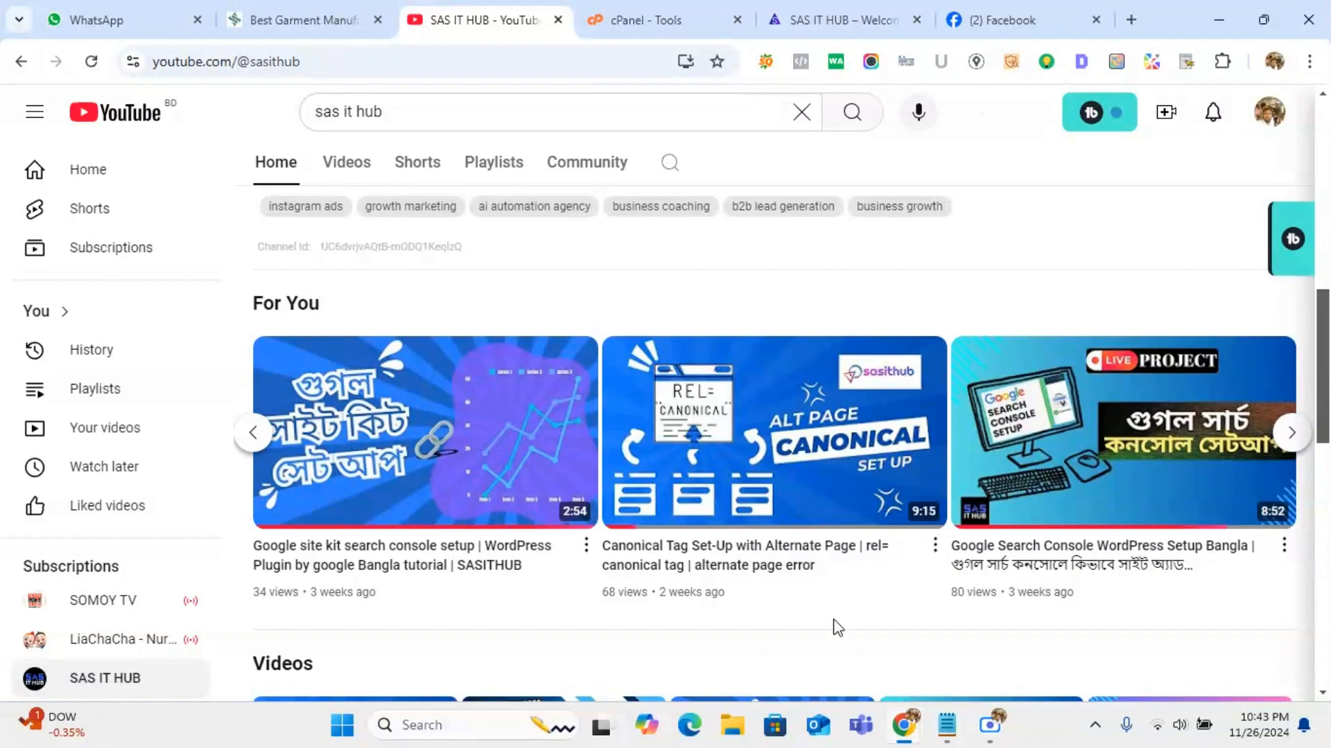
{"action": "mouse_move", "coordinate": [832, 619]}
Step: Set the SAS IT HUB channel's subscription notifications to All
{"action": "left_click", "coordinate": [1324, 118]}
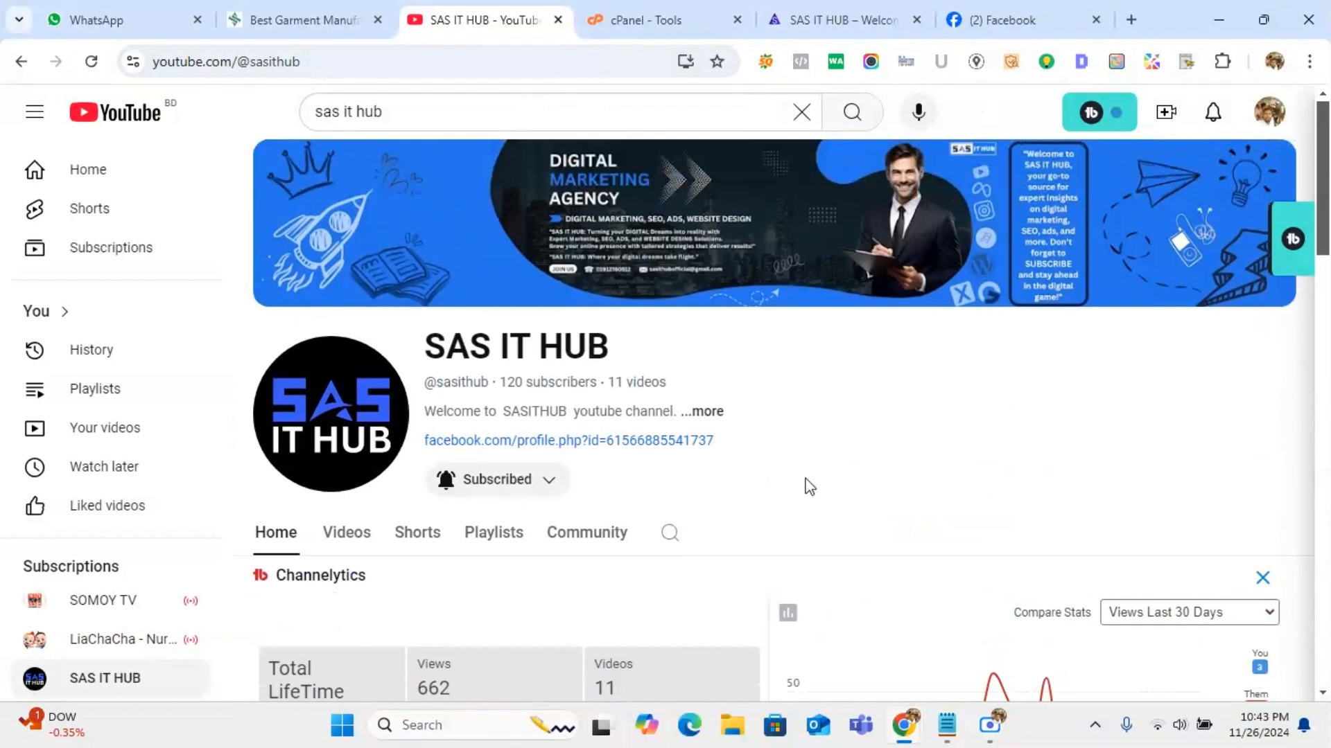
{"action": "left_click", "coordinate": [548, 481]}
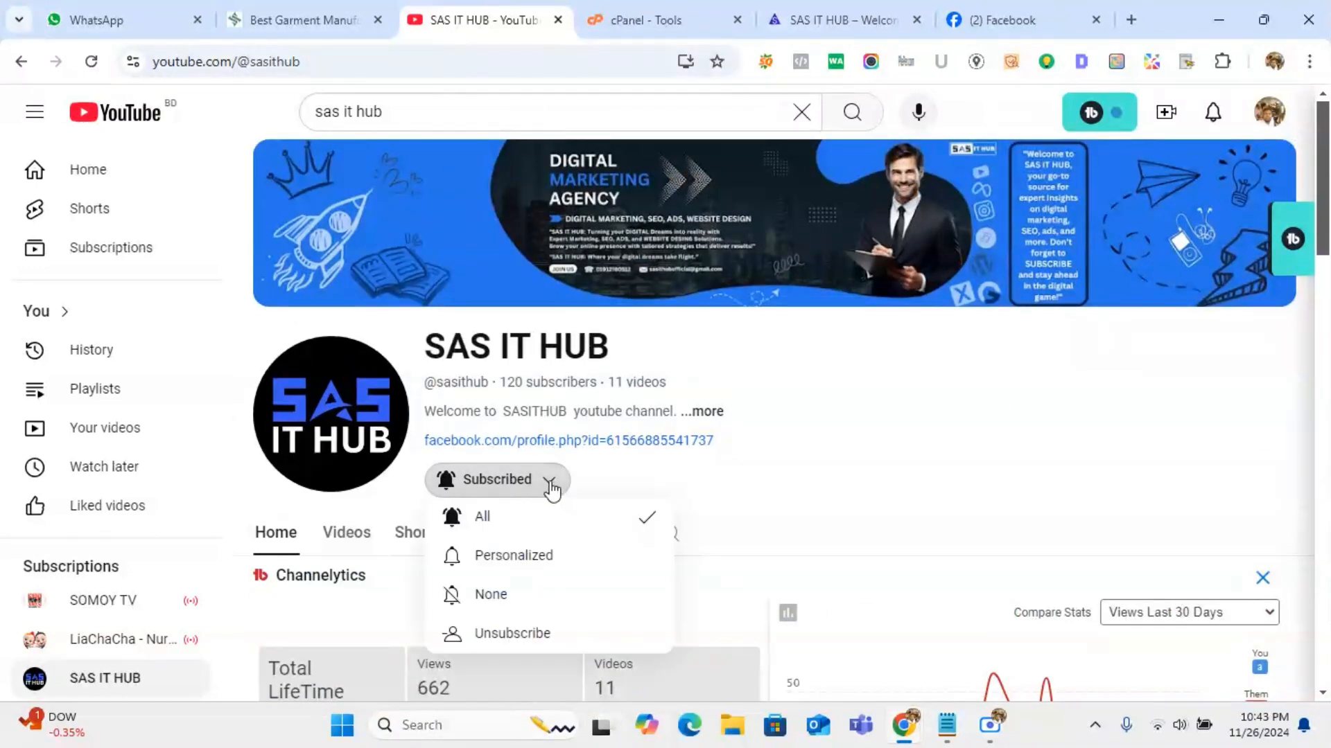
{"action": "left_click", "coordinate": [520, 528]}
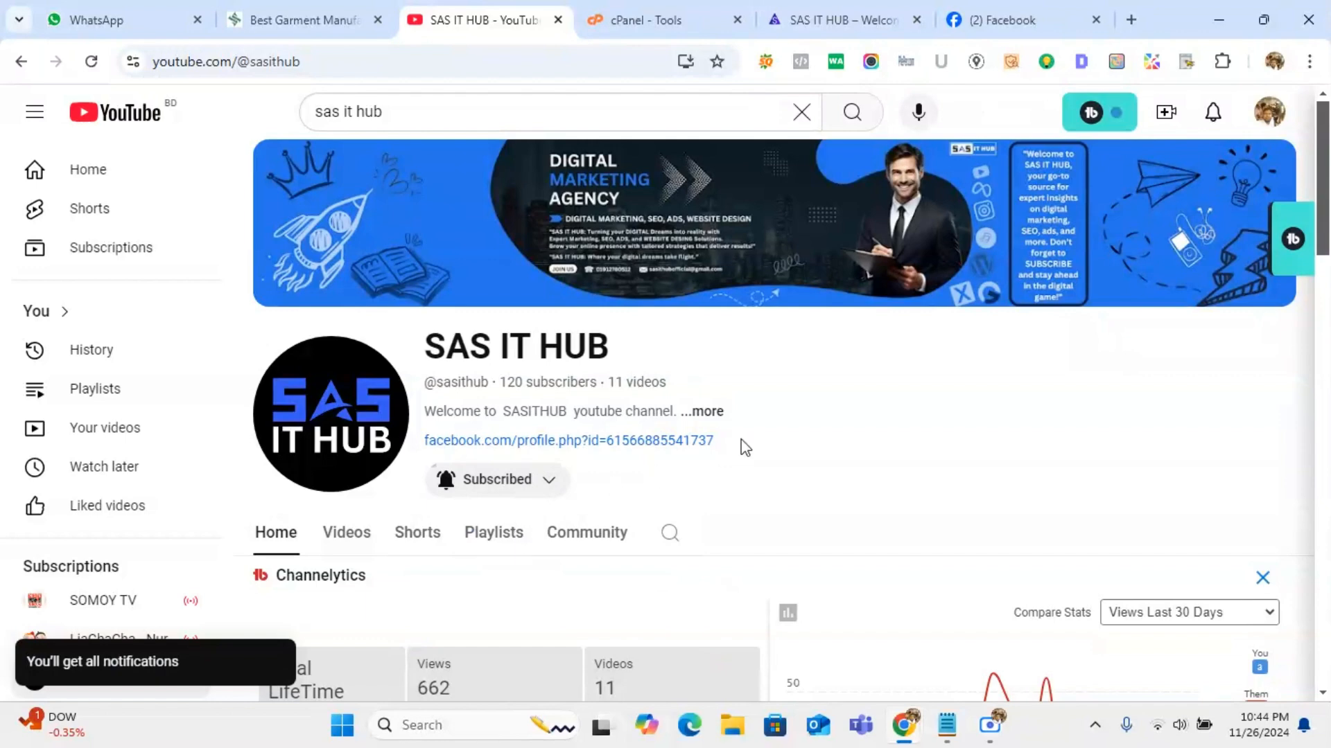
Step: Look over the sasithub.com home page, then the intro and contact details on the Sasithub Facebook page
{"action": "left_click", "coordinate": [822, 14]}
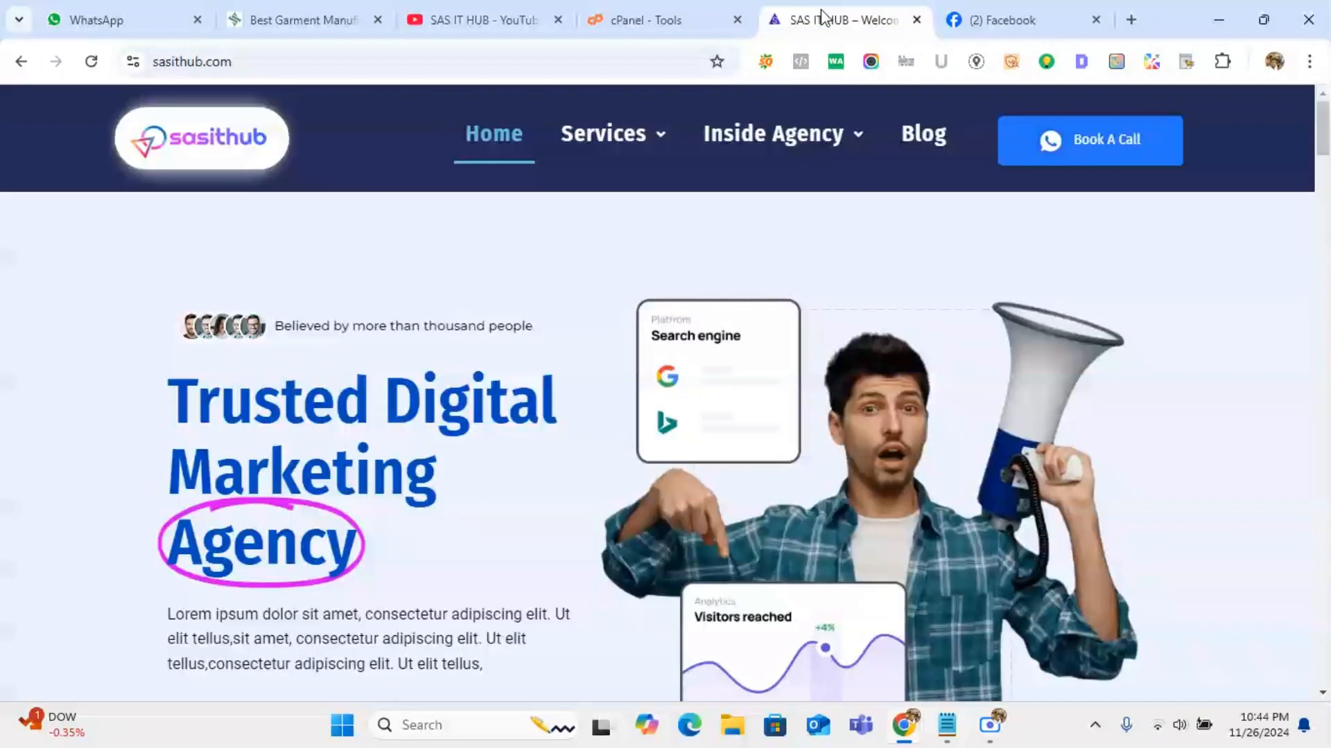
{"action": "left_click", "coordinate": [1030, 14]}
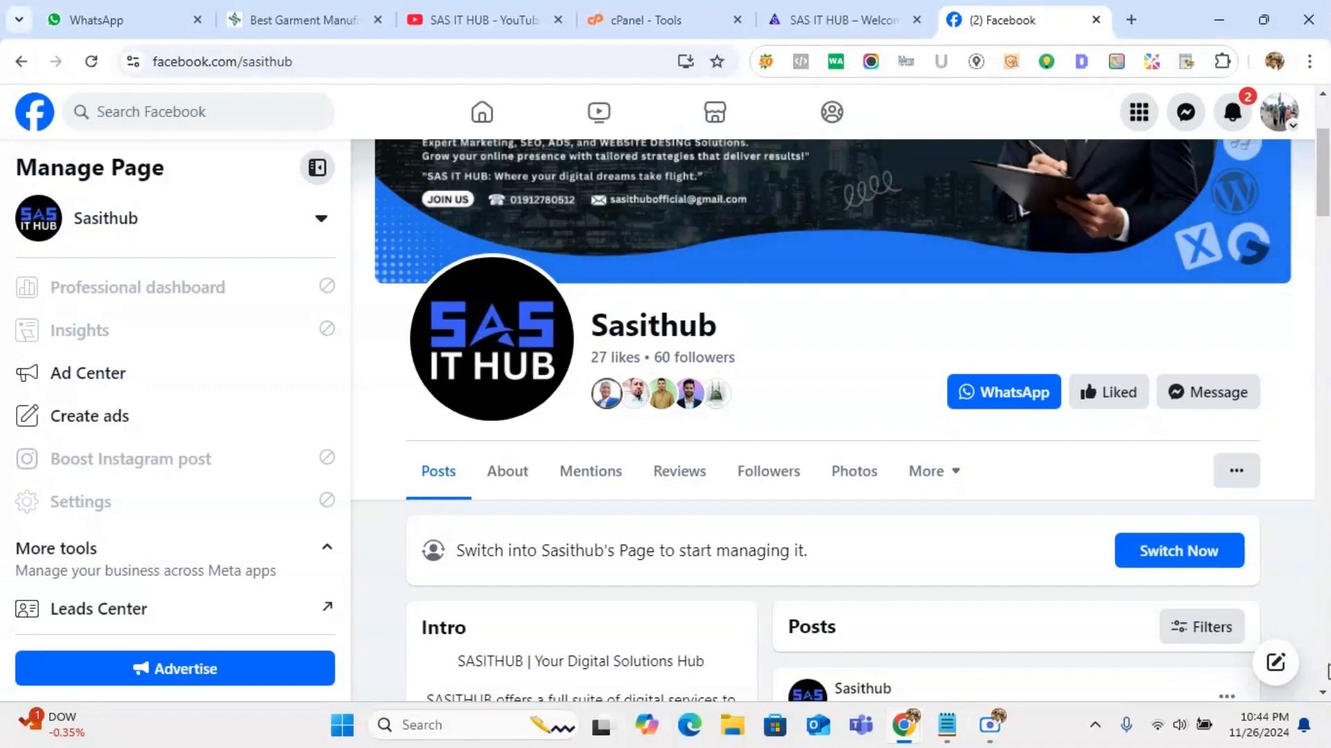
{"action": "left_click", "coordinate": [1322, 693]}
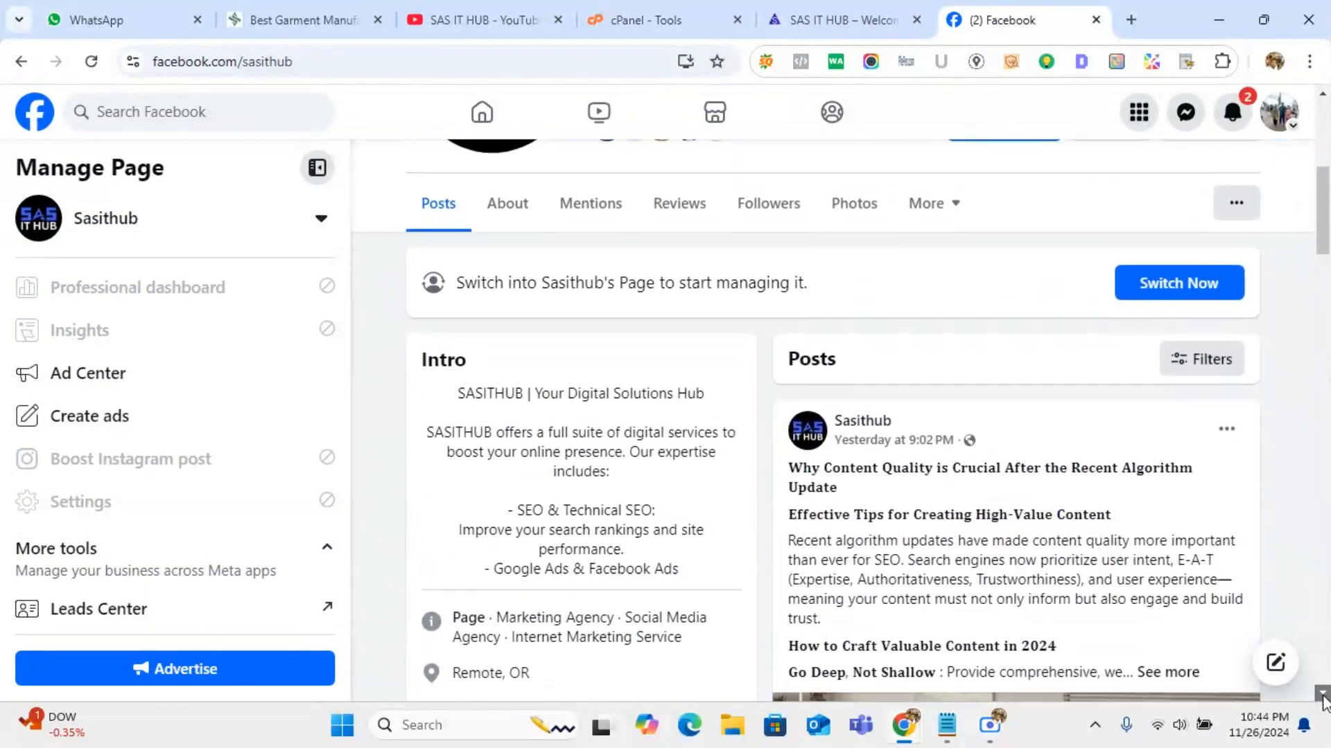
{"action": "left_click", "coordinate": [1323, 696]}
{"action": "left_click", "coordinate": [1323, 696]}
{"action": "left_click", "coordinate": [1323, 696]}
{"action": "left_click", "coordinate": [1323, 696]}
{"action": "left_click", "coordinate": [1323, 696]}
{"action": "left_click", "coordinate": [1323, 696]}
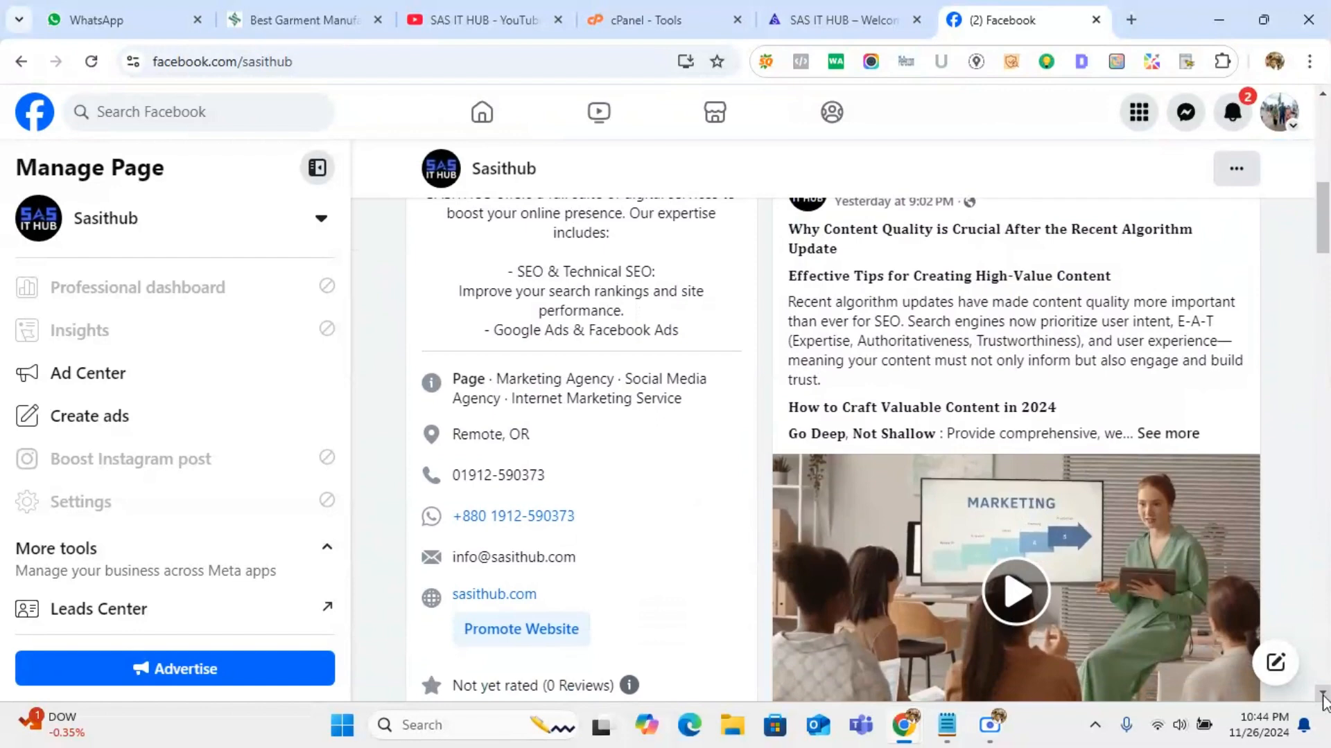
{"action": "left_click", "coordinate": [1323, 696]}
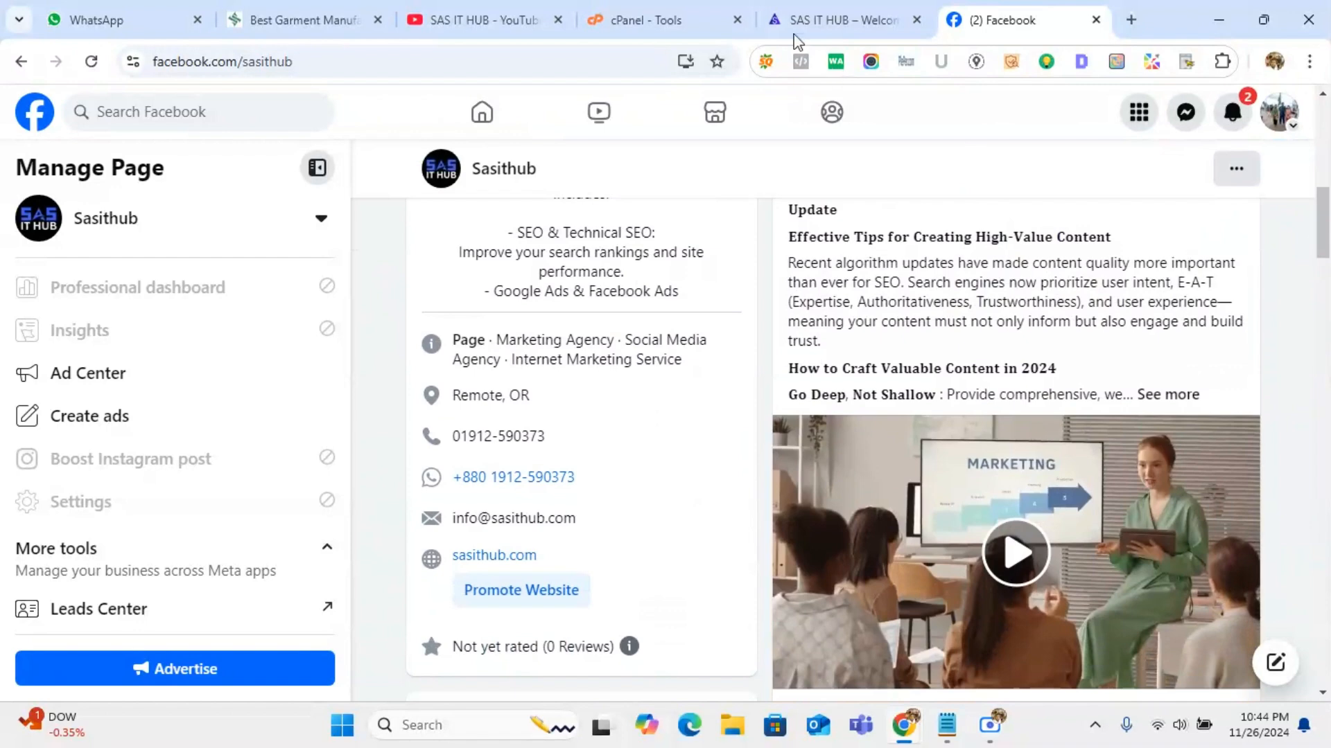
{"action": "mouse_move", "coordinate": [469, 4]}
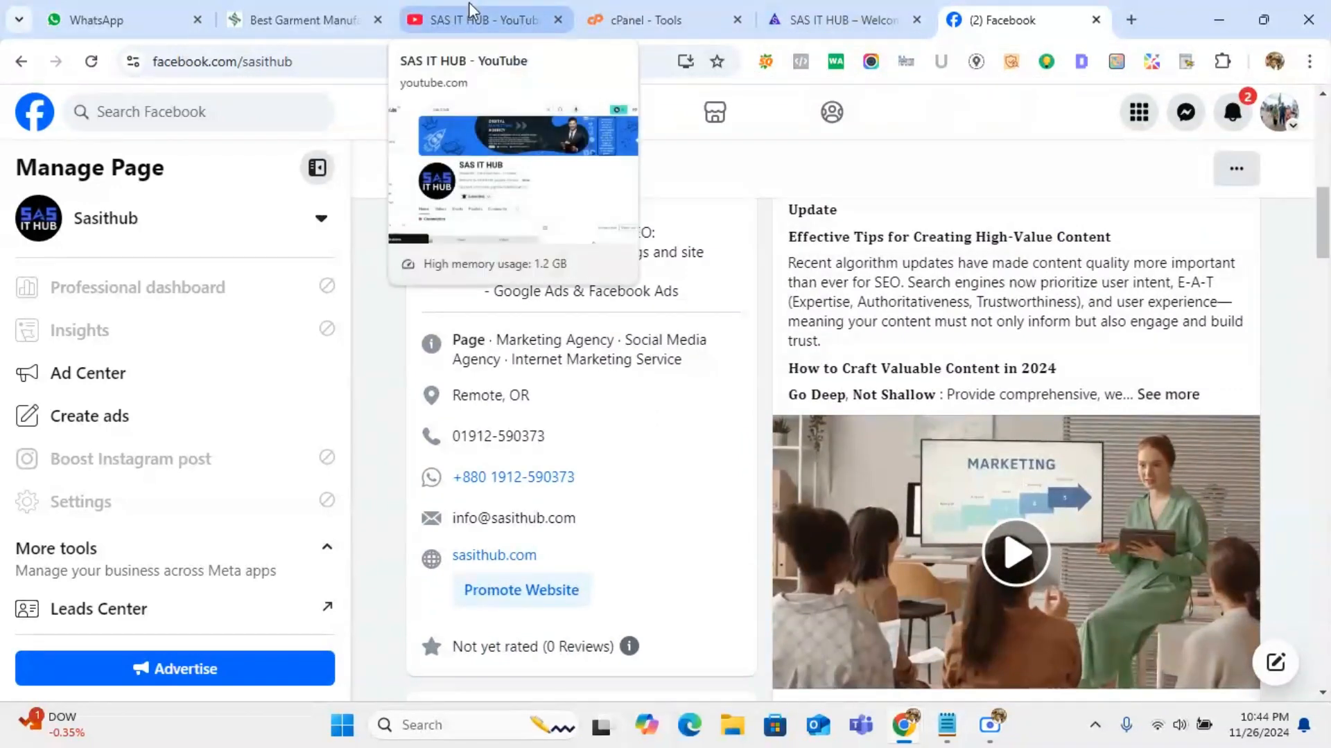
{"action": "left_click", "coordinate": [475, 16]}
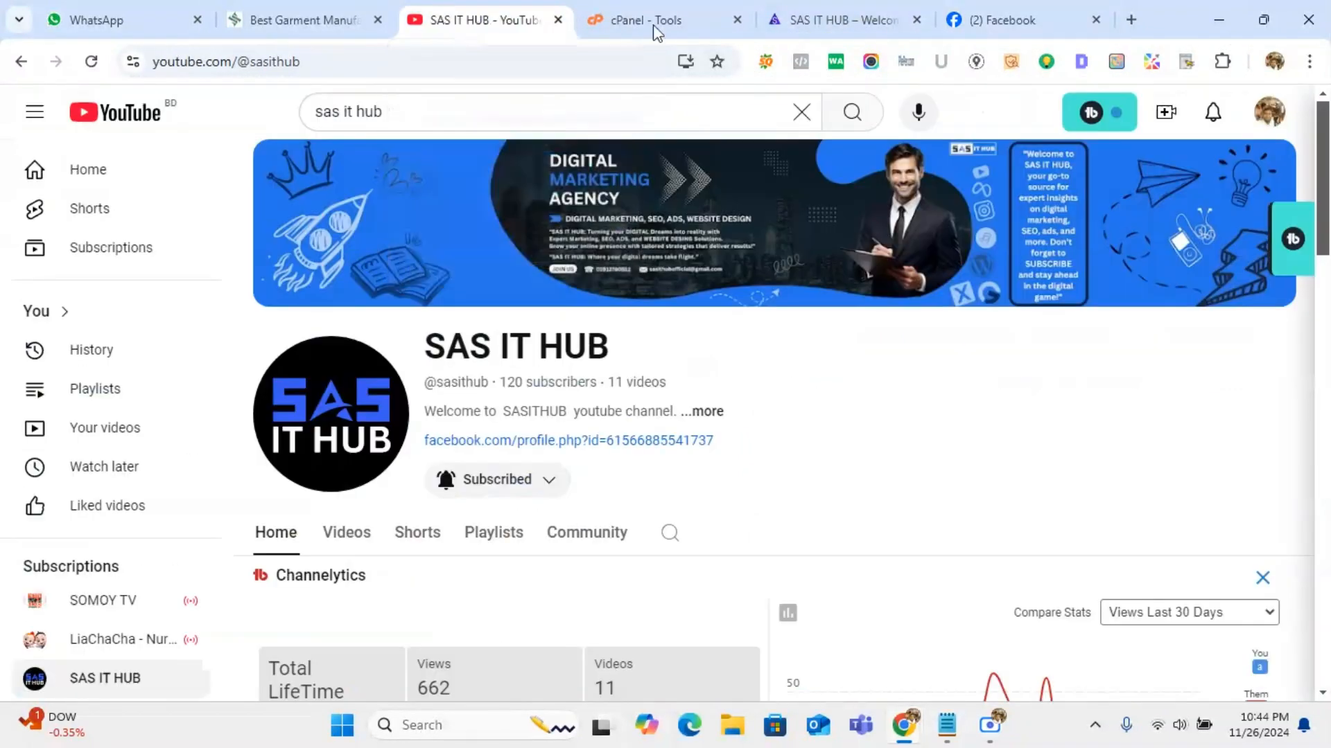
{"action": "left_click", "coordinate": [864, 10]}
{"action": "left_click", "coordinate": [1011, 14]}
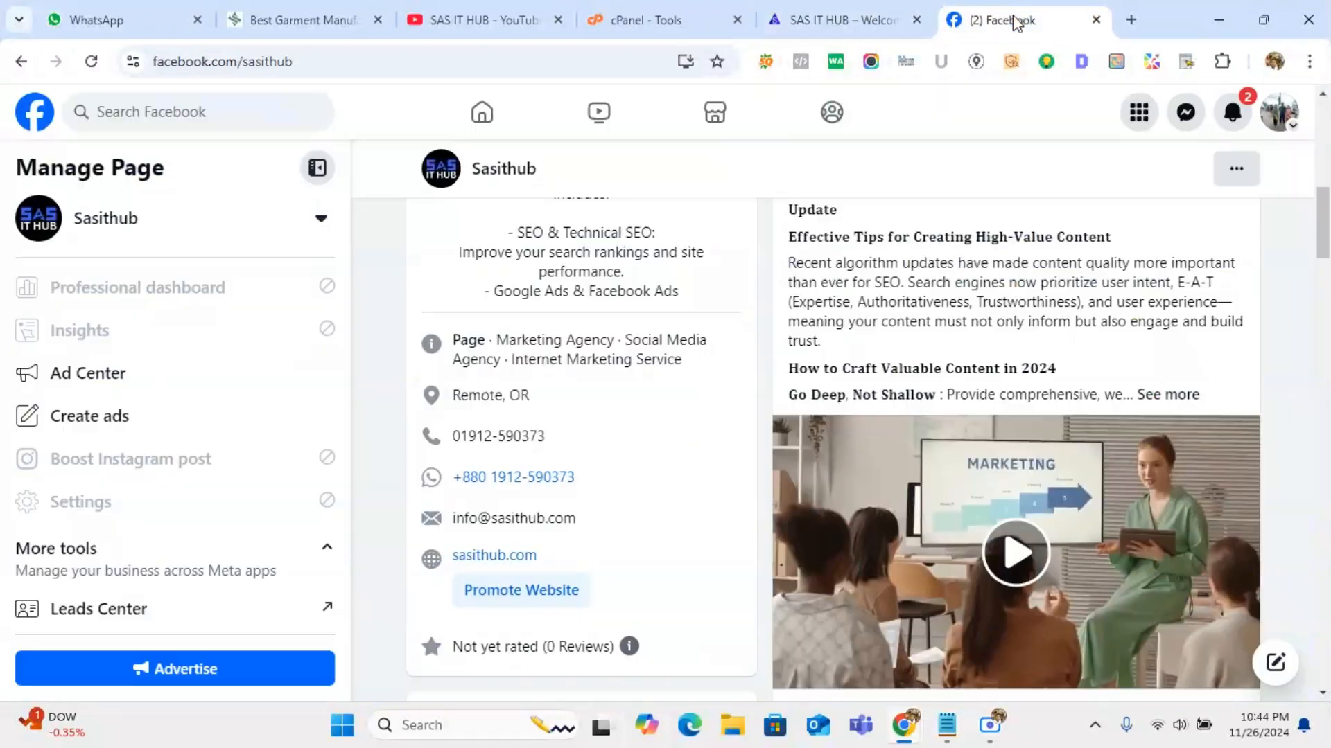
Step: Search Google for "google search console" in a new tab and open the Search Console dashboard from the results
{"action": "left_click", "coordinate": [1129, 21]}
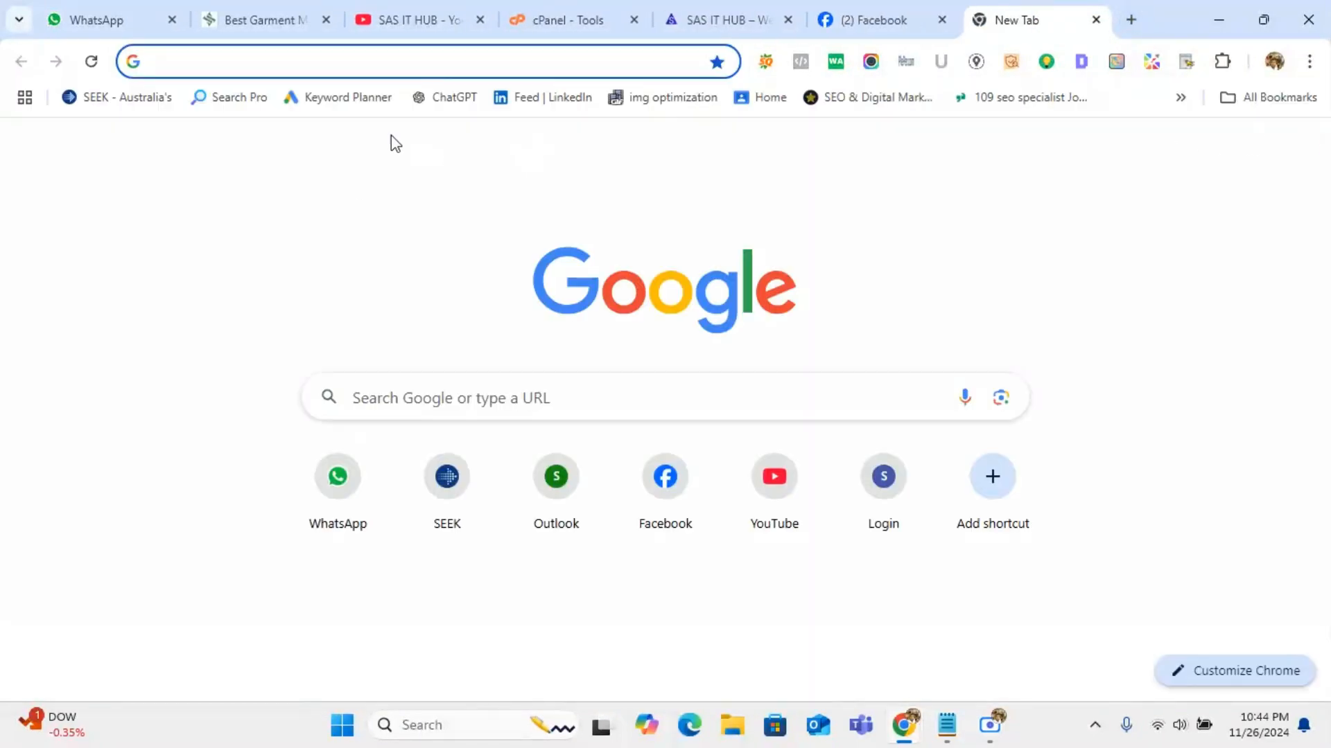
{"action": "left_click", "coordinate": [382, 395]}
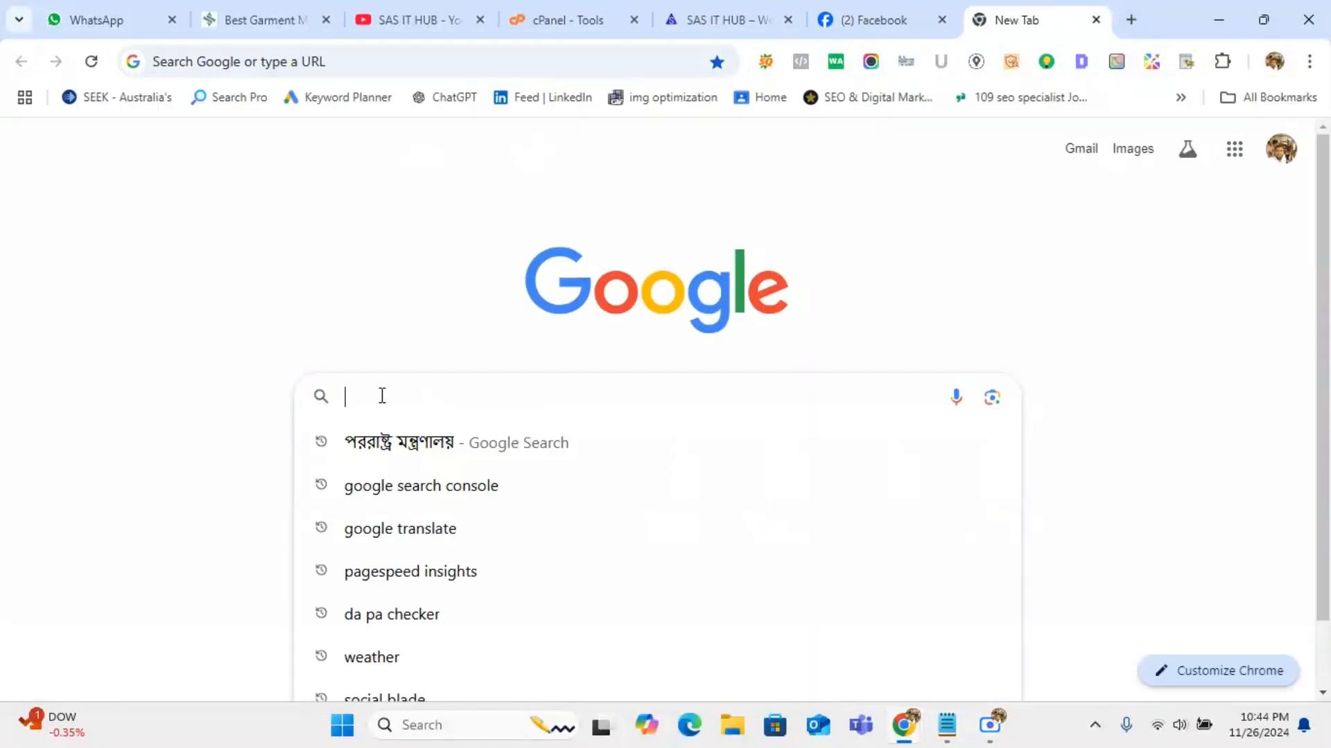
{"action": "type", "text": "f"}
{"action": "key", "text": "BackSpace"}
{"action": "type", "text": "google search console"}
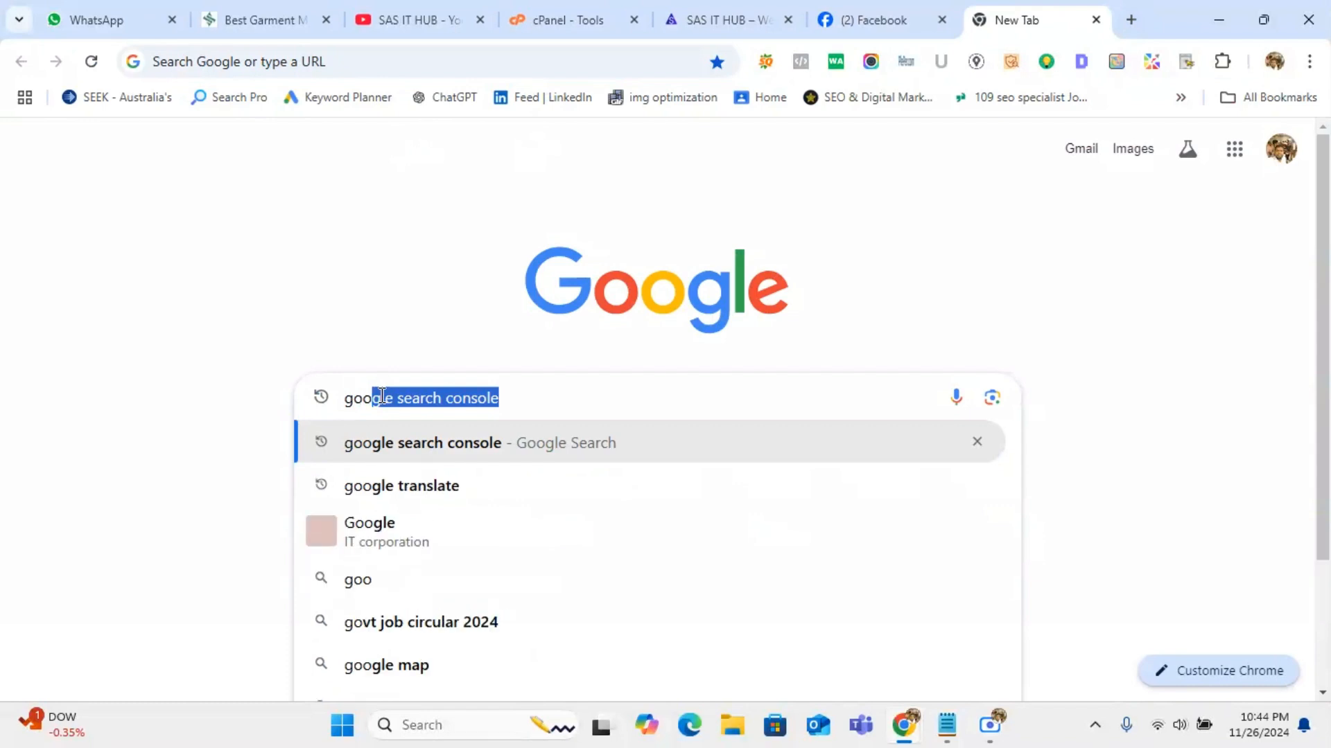
{"action": "left_click", "coordinate": [420, 448]}
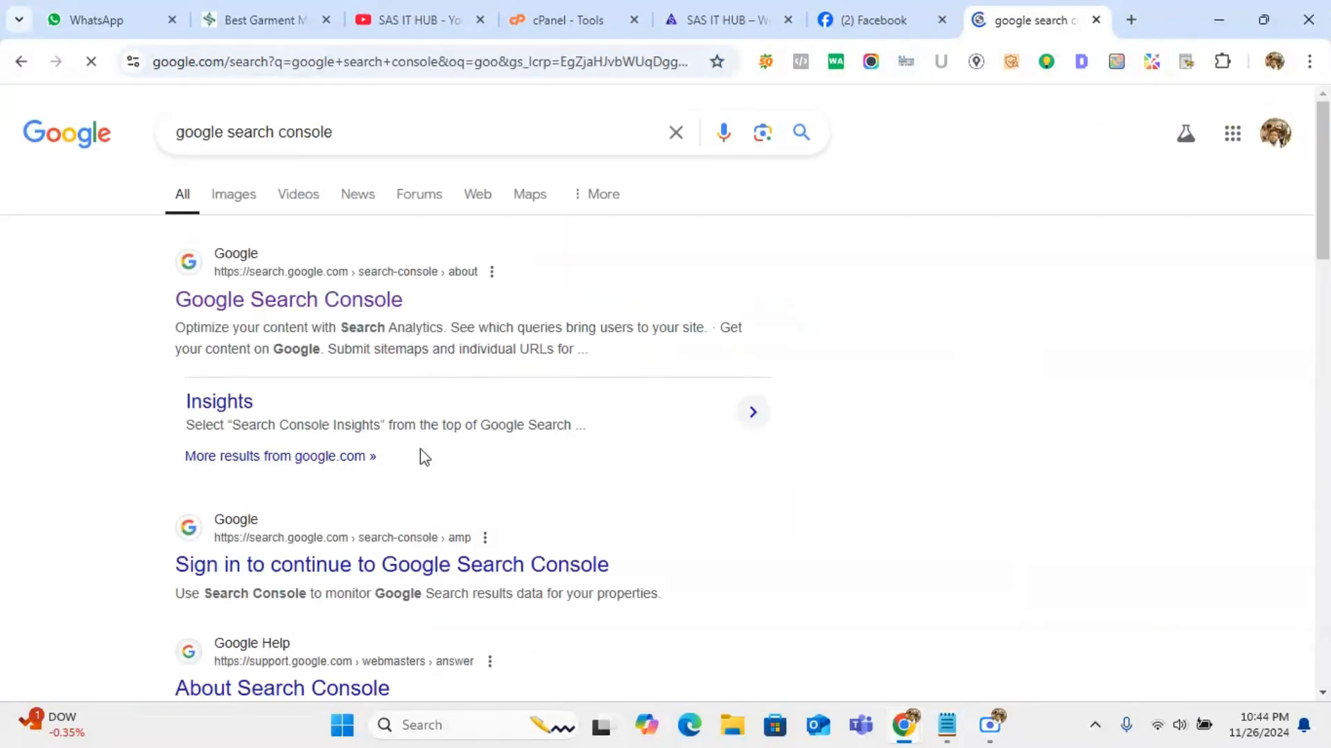
{"action": "left_click", "coordinate": [299, 305]}
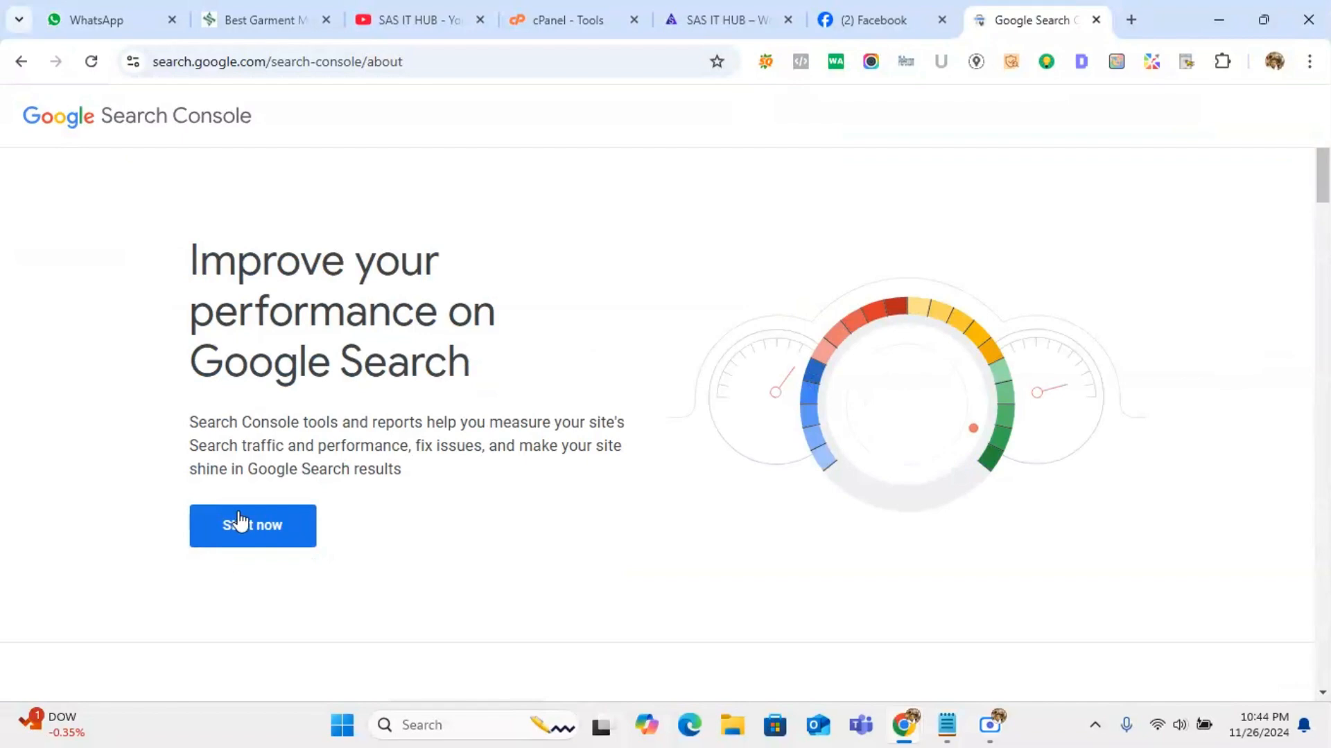
{"action": "left_click", "coordinate": [240, 524]}
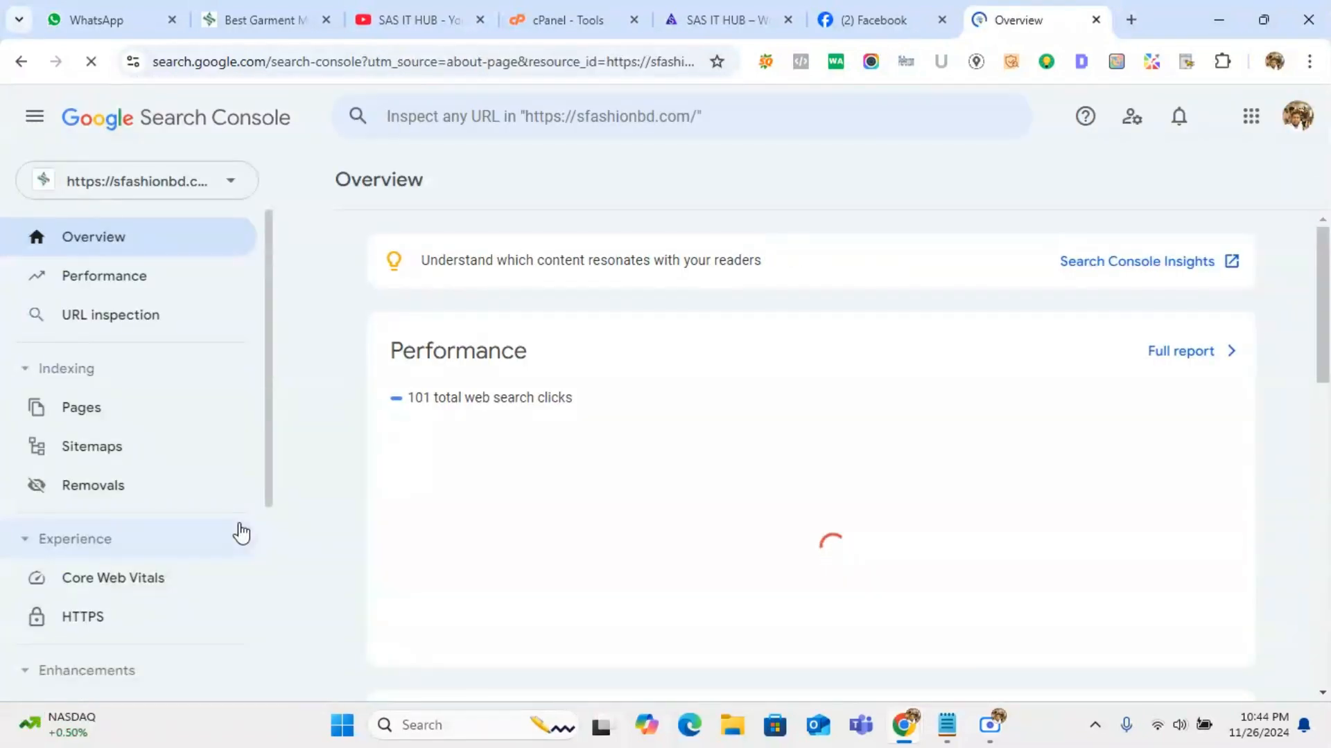
{"action": "left_click", "coordinate": [164, 195]}
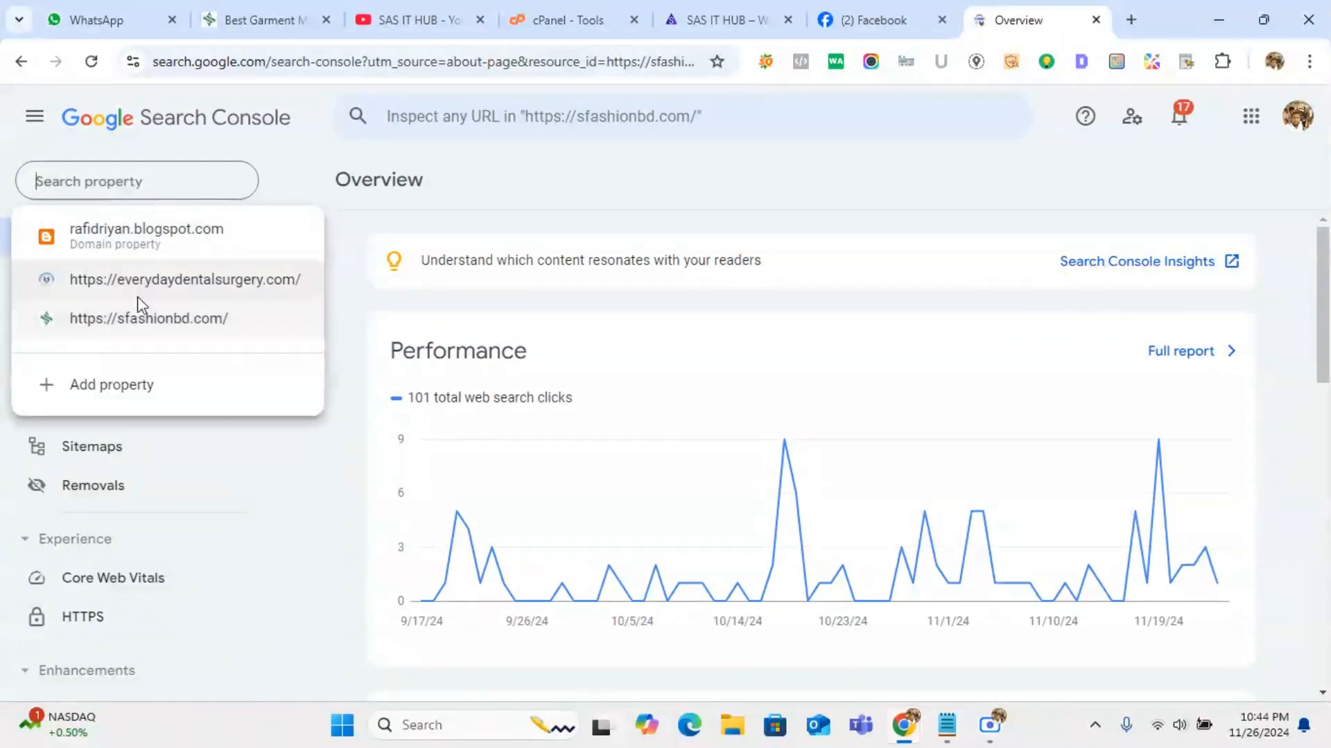
{"action": "left_click", "coordinate": [132, 328]}
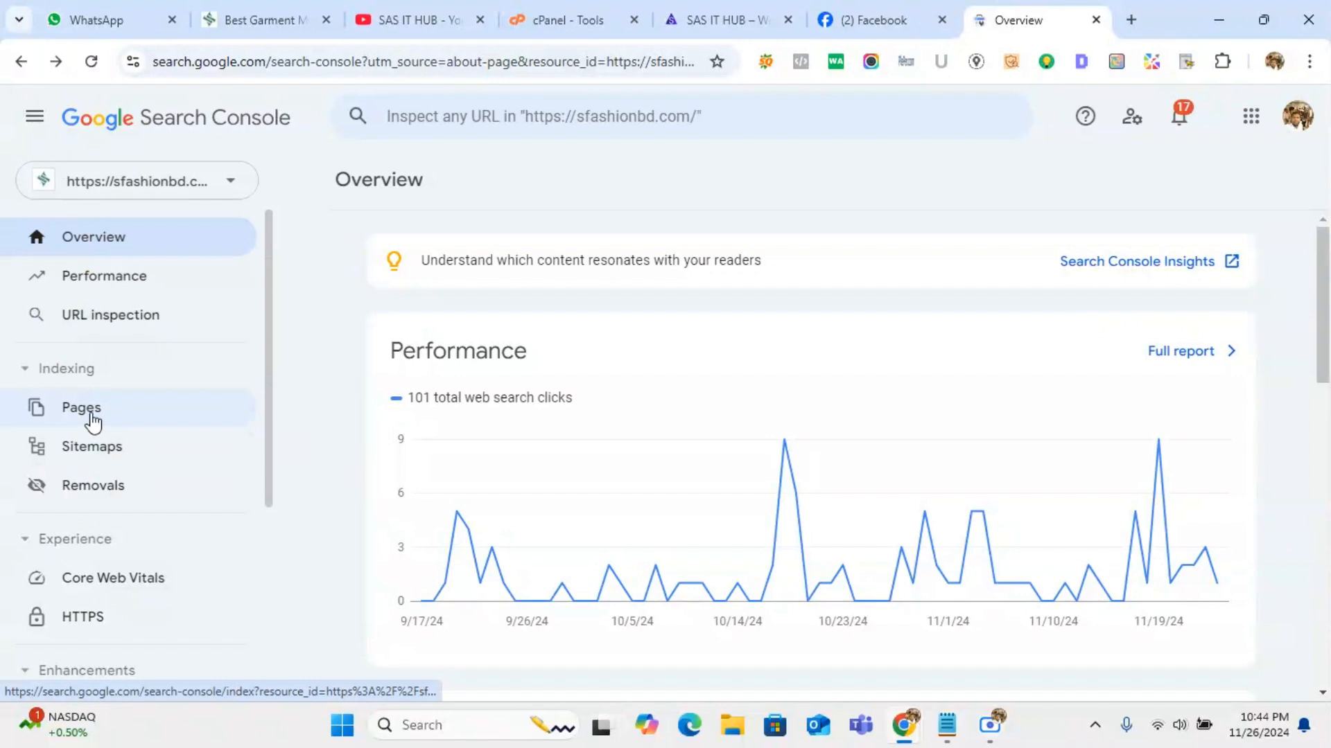
{"action": "left_click", "coordinate": [92, 415]}
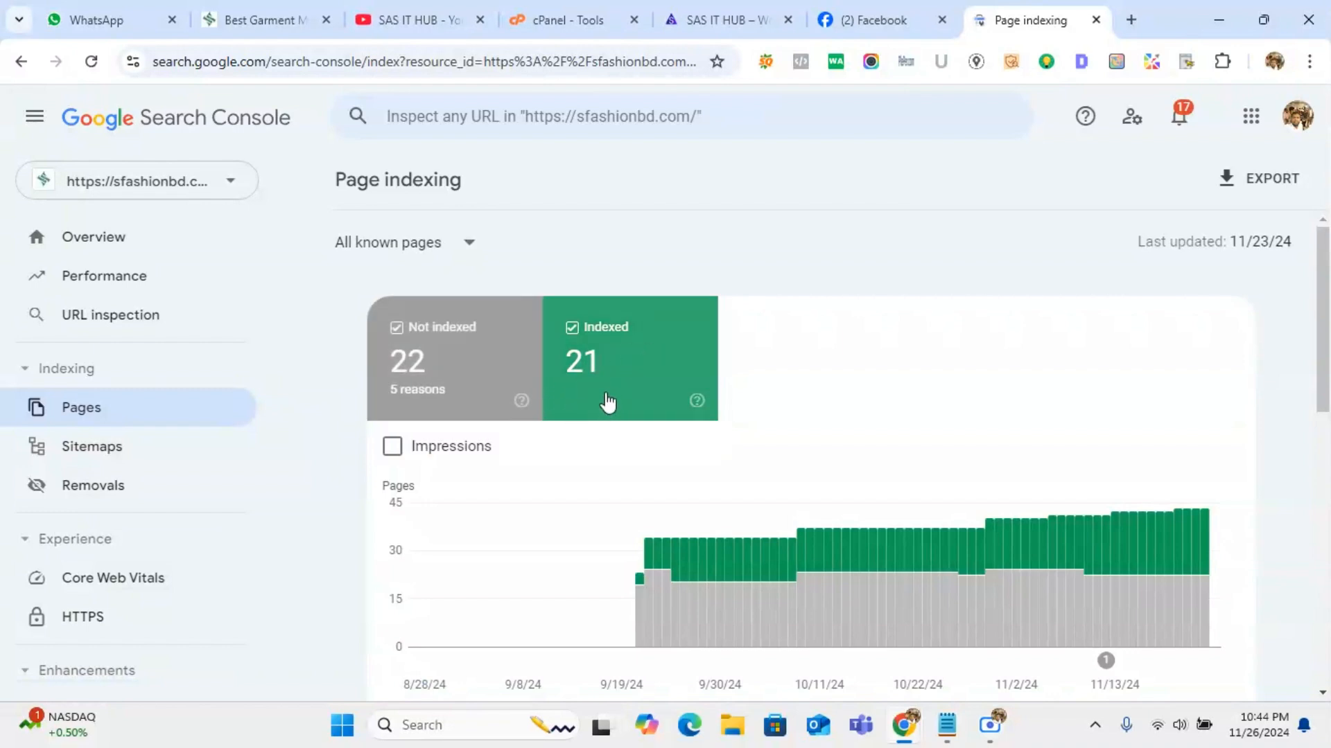
{"action": "left_click", "coordinate": [490, 370]}
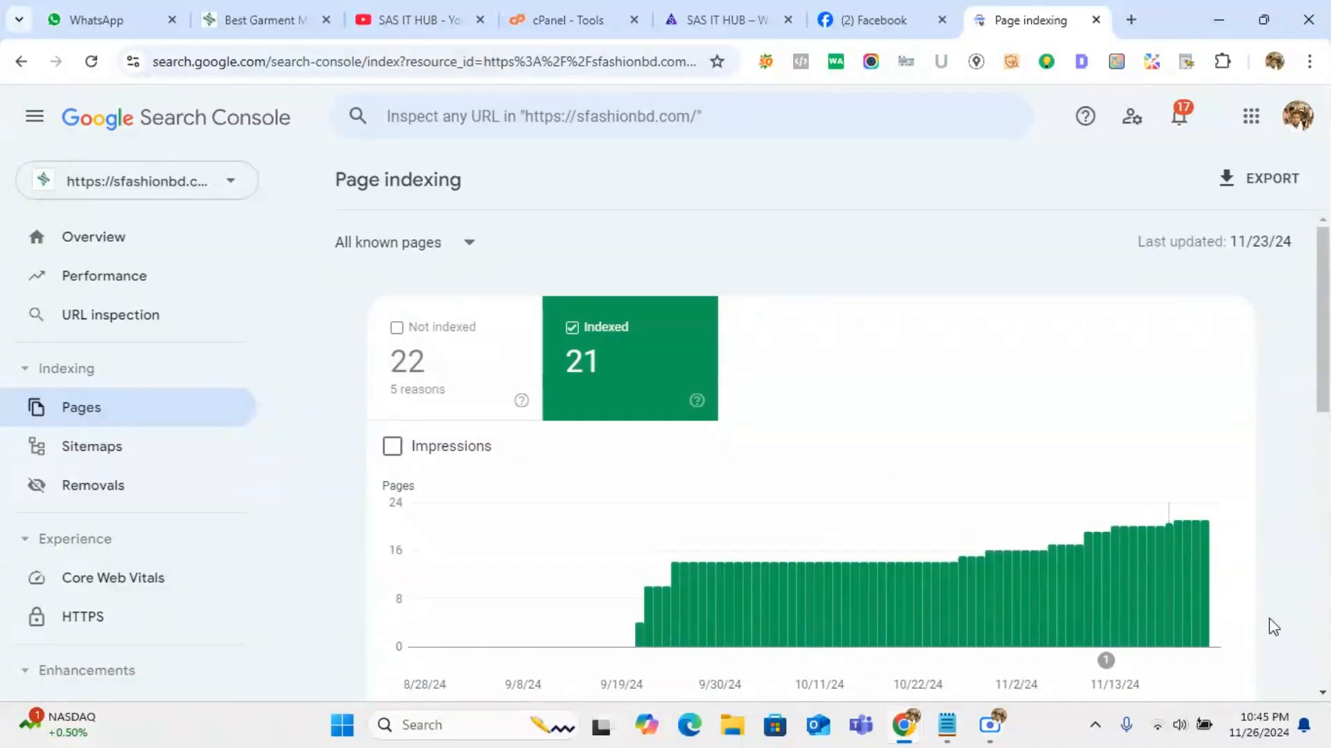
Step: Review why pages aren't indexed and open the affected URLs of "Alternate page with proper canonical tag"
{"action": "left_click", "coordinate": [1322, 693]}
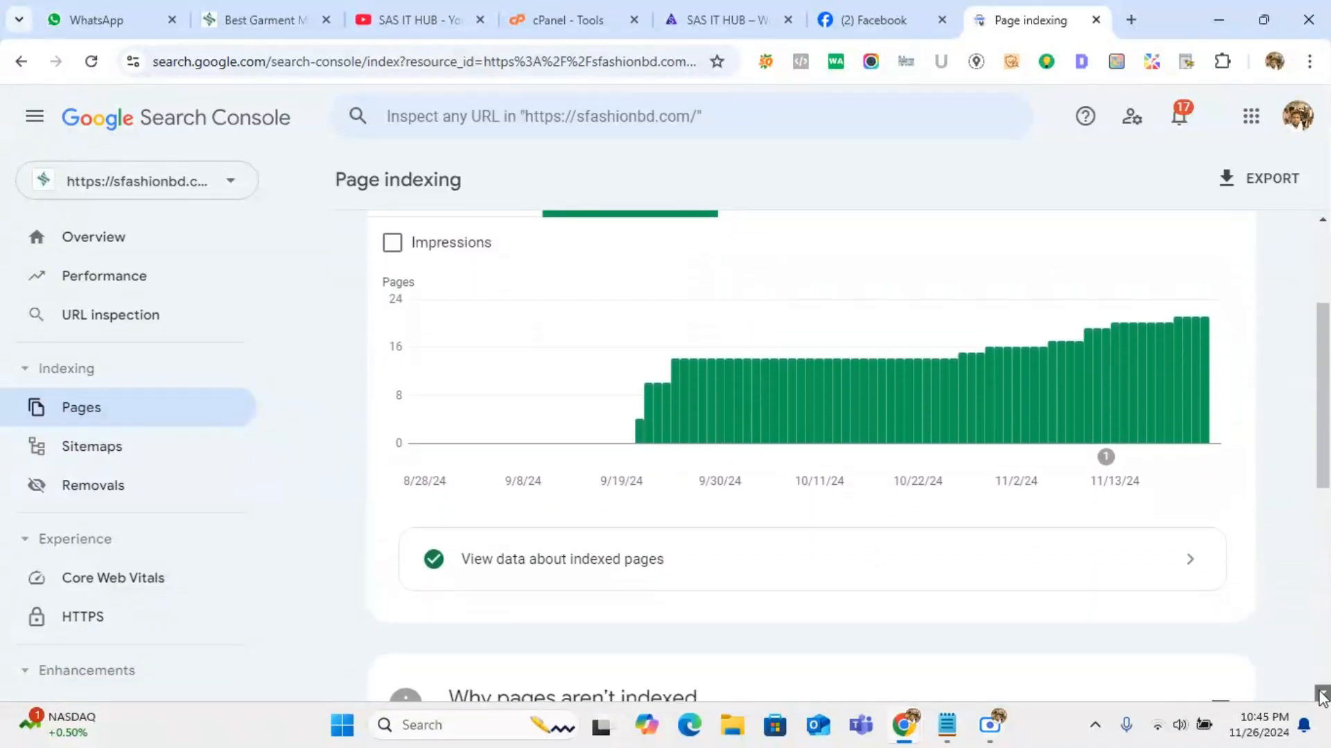
{"action": "left_click", "coordinate": [1323, 695]}
{"action": "left_click", "coordinate": [1323, 696]}
{"action": "left_click", "coordinate": [1322, 695]}
{"action": "left_click", "coordinate": [1323, 695]}
{"action": "left_click", "coordinate": [1322, 695]}
{"action": "left_click", "coordinate": [1322, 695]}
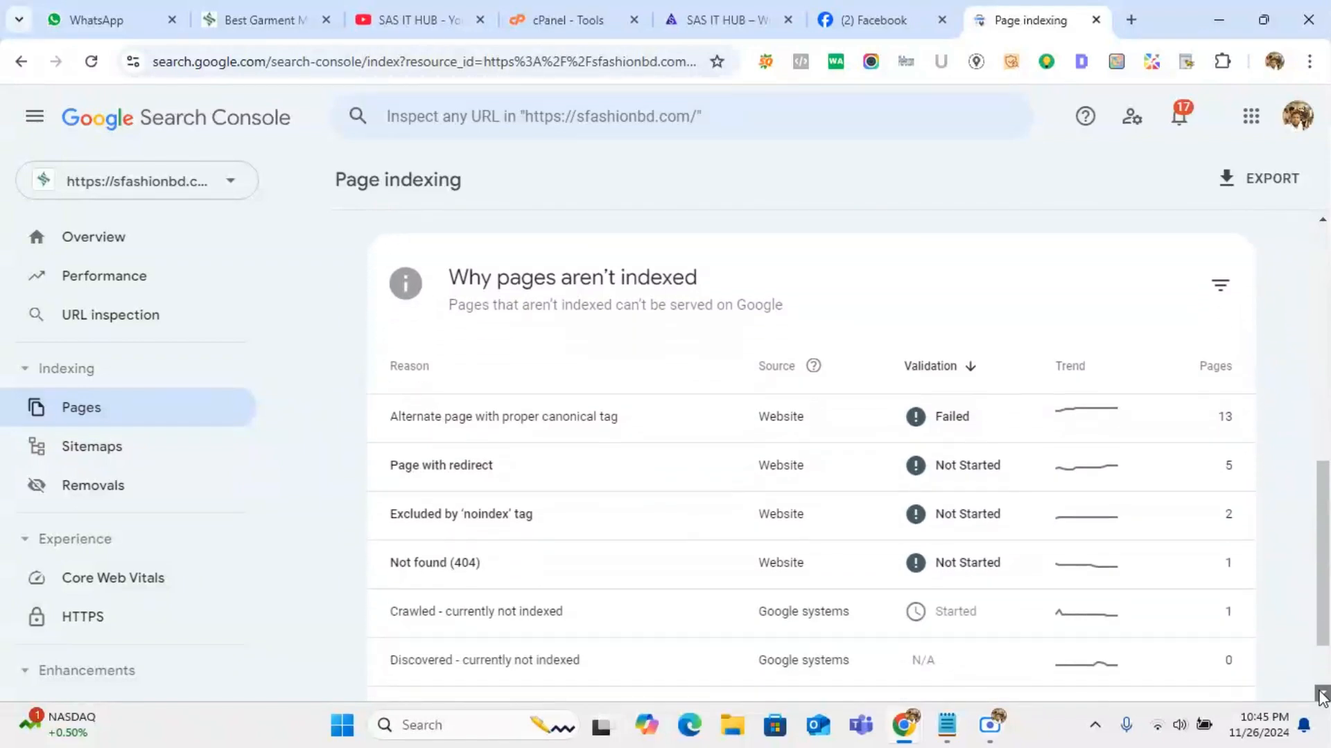
{"action": "left_click", "coordinate": [1323, 695]}
{"action": "left_click", "coordinate": [1322, 695]}
{"action": "left_click", "coordinate": [1322, 695]}
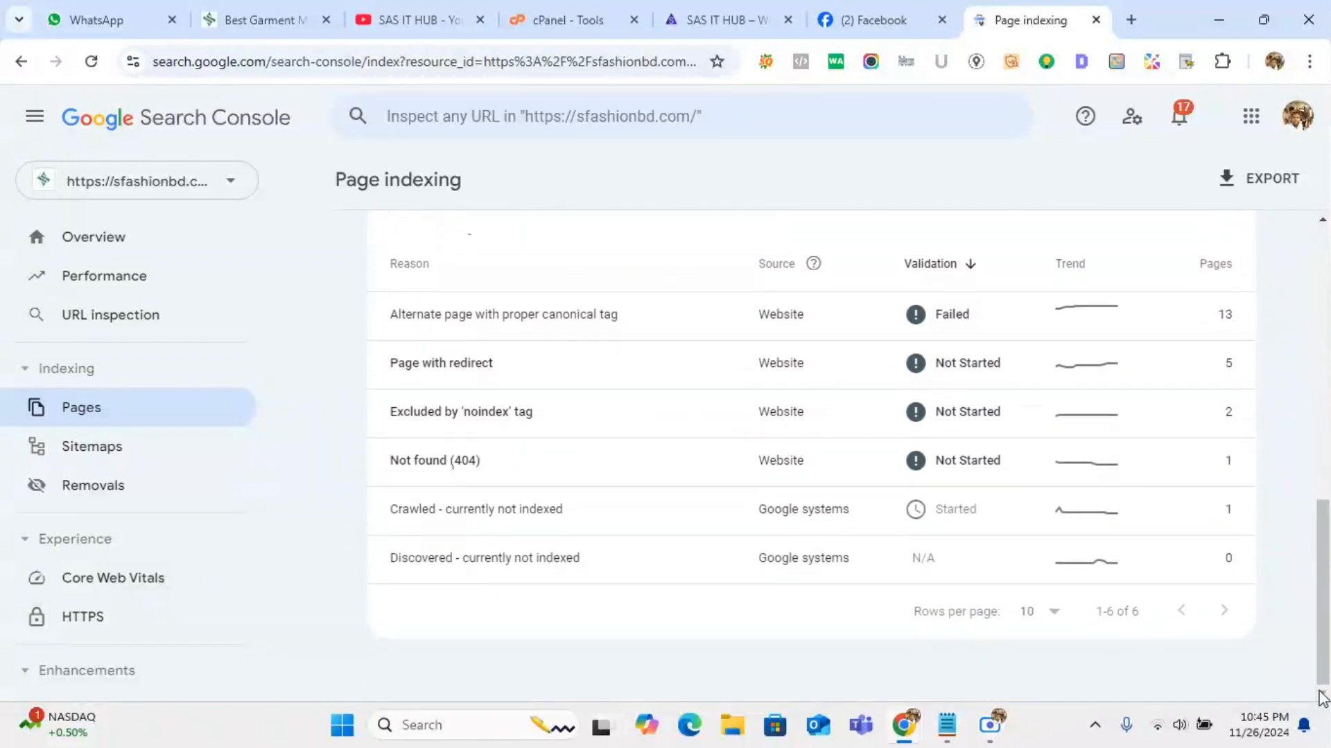
{"action": "left_click", "coordinate": [687, 326]}
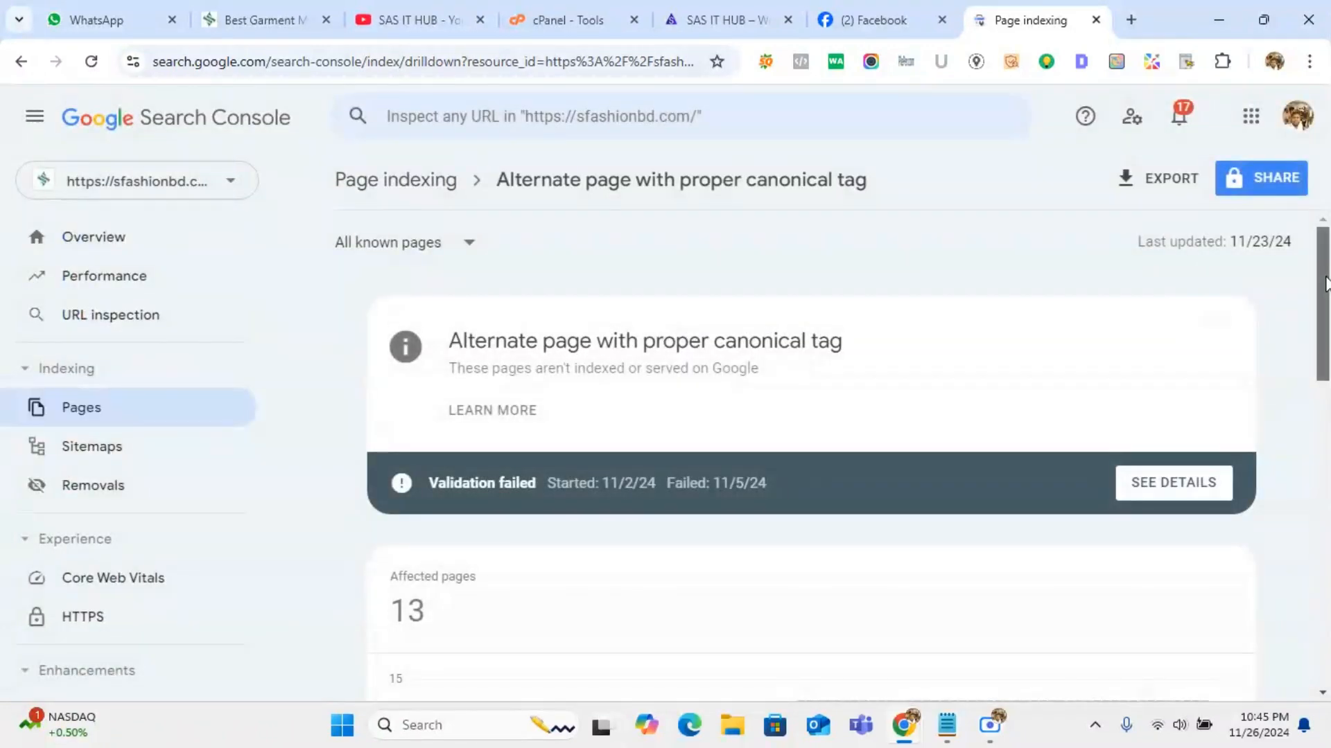
{"action": "left_click_drag", "start_coordinate": [1325, 284], "coordinate": [1303, 553]}
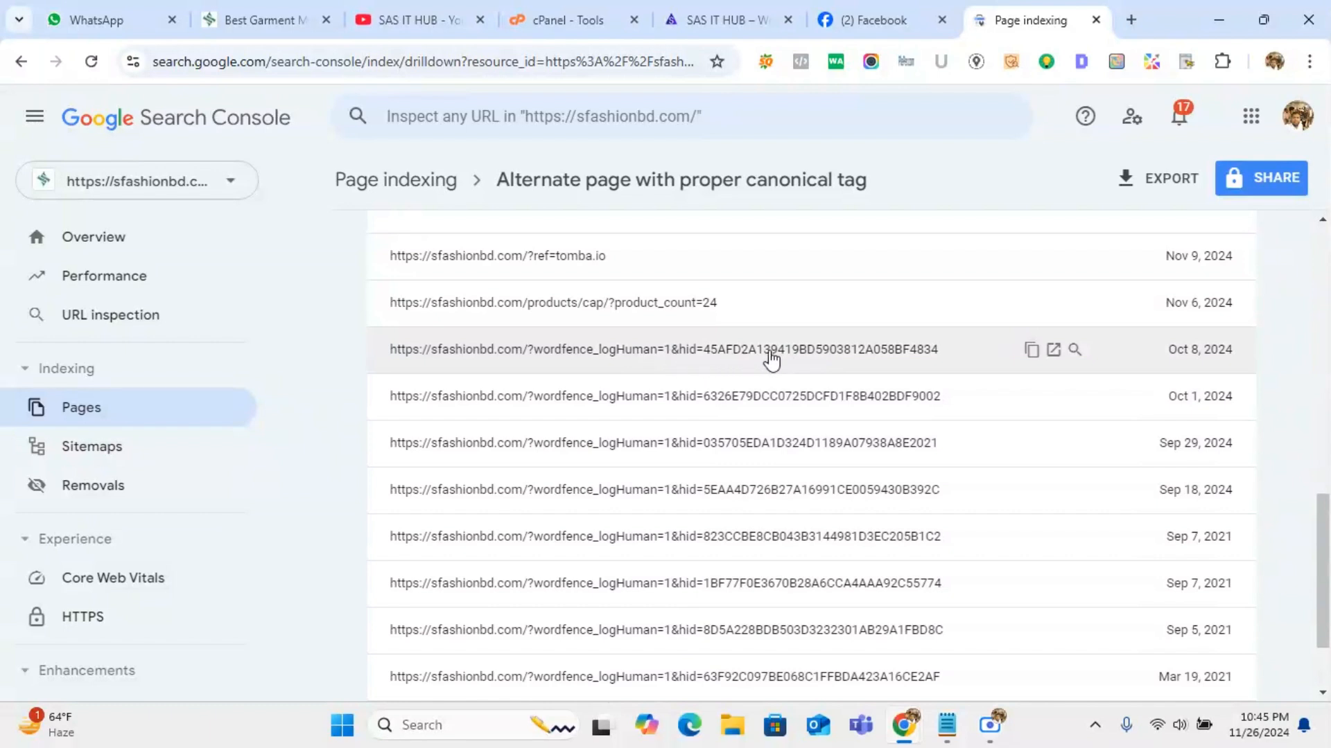
Step: Open the affected wordfence_logHuman URL crawled Oct 8, 2024, inspect the page it loads, and return to the URL list
{"action": "left_click", "coordinate": [1054, 350]}
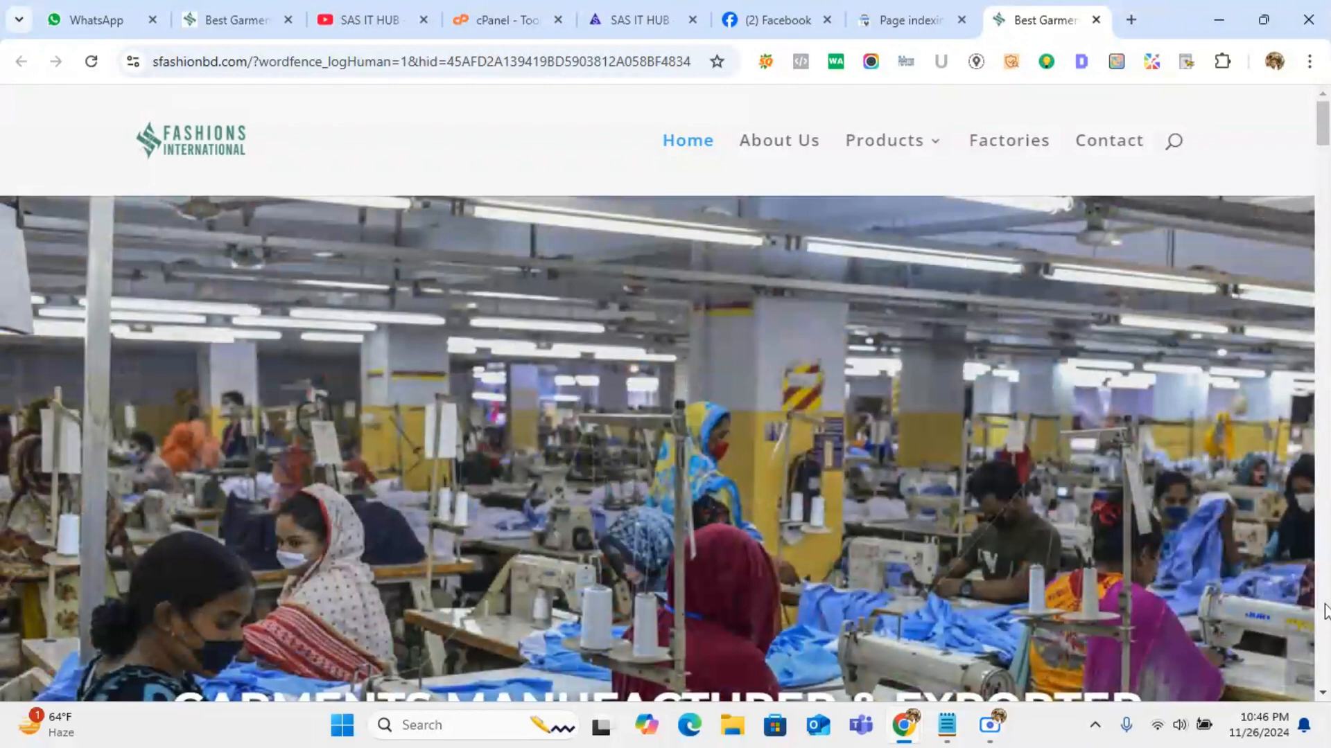
{"action": "scroll", "coordinate": [1325, 623], "scroll_direction": "down", "scroll_amount": 20}
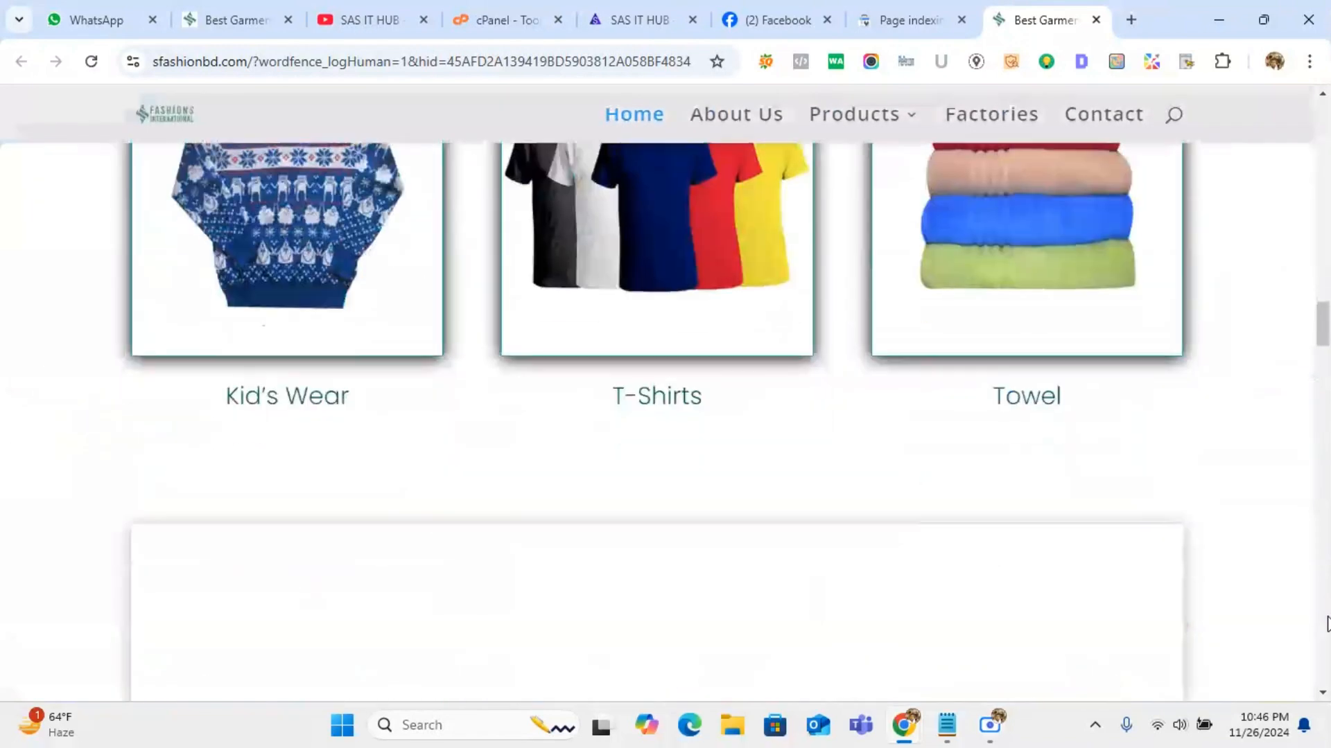
{"action": "scroll", "coordinate": [1326, 623], "scroll_direction": "up", "scroll_amount": 8}
{"action": "left_click", "coordinate": [913, 21]}
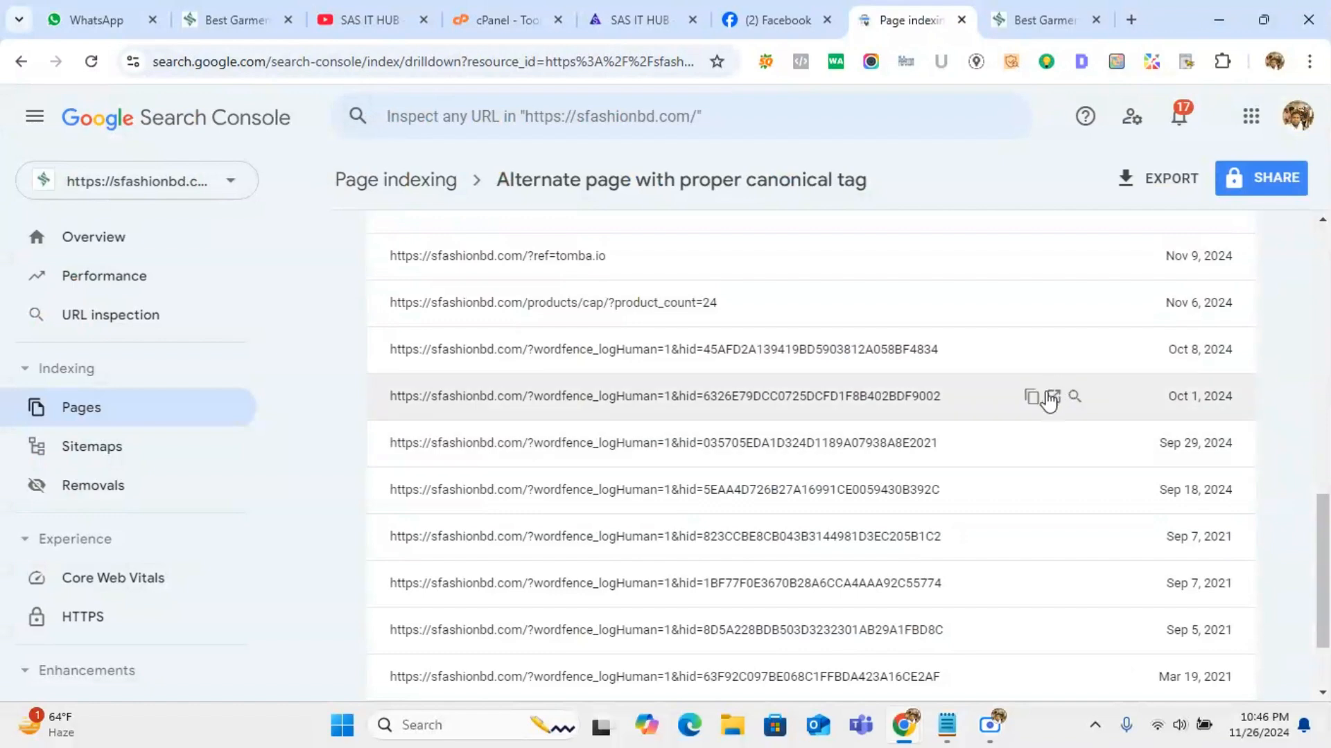
Step: Open the affected wordfence_logHuman URL crawled Oct 1, 2024, check its page content, and return to the URL list
{"action": "left_click", "coordinate": [1054, 398]}
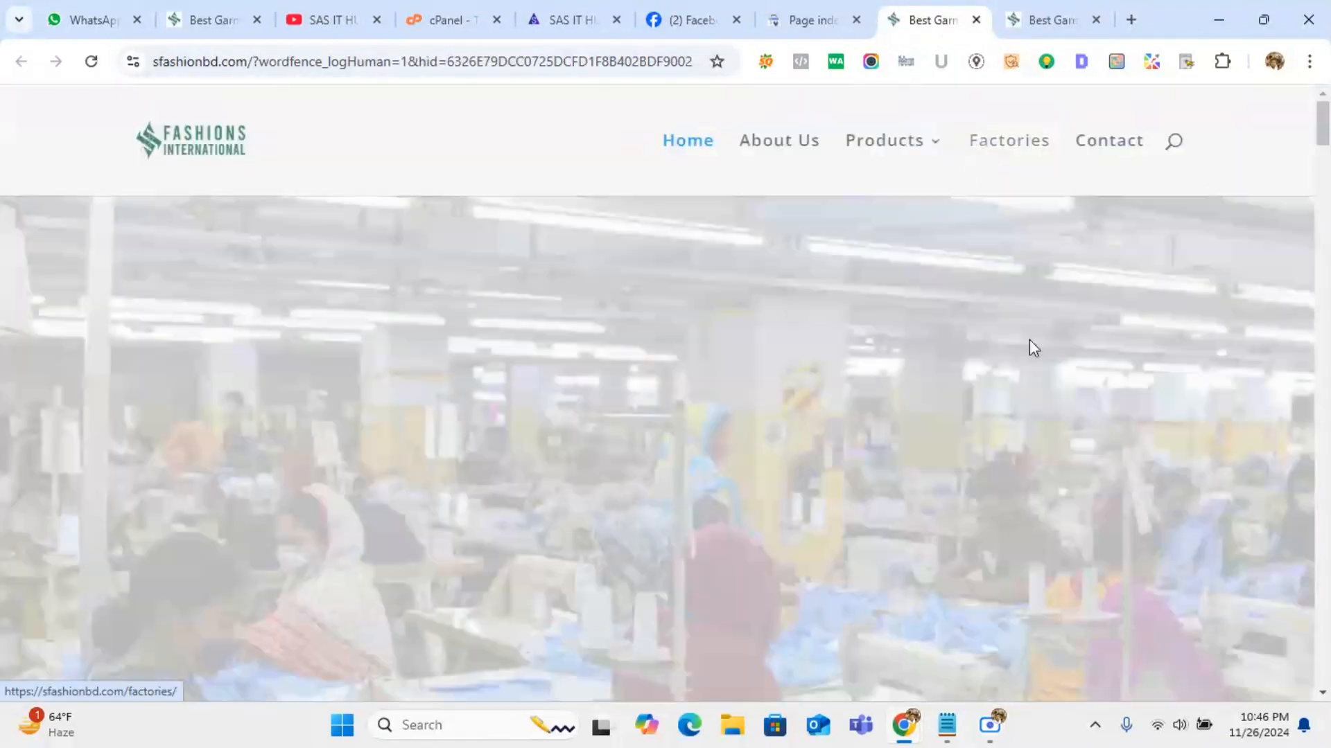
{"action": "scroll", "coordinate": [1325, 679], "scroll_direction": "down", "scroll_amount": 20}
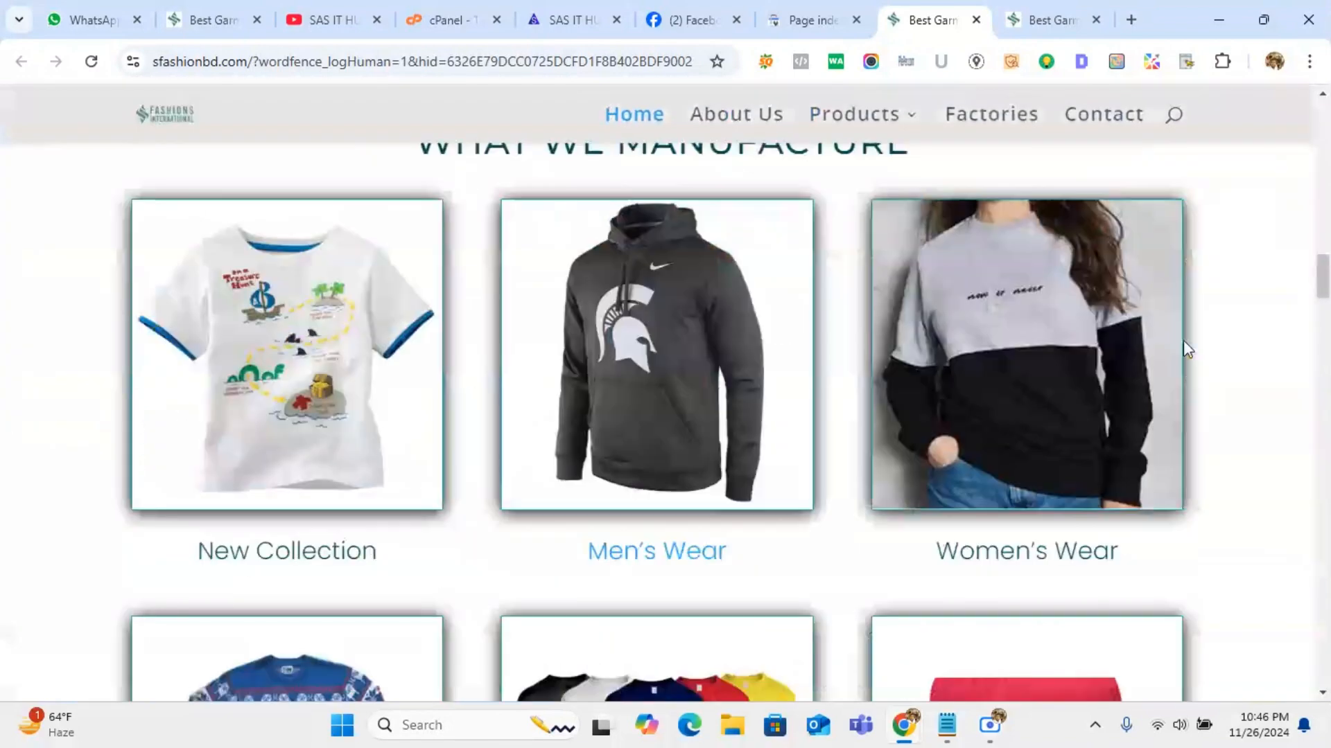
{"action": "left_click", "coordinate": [804, 21]}
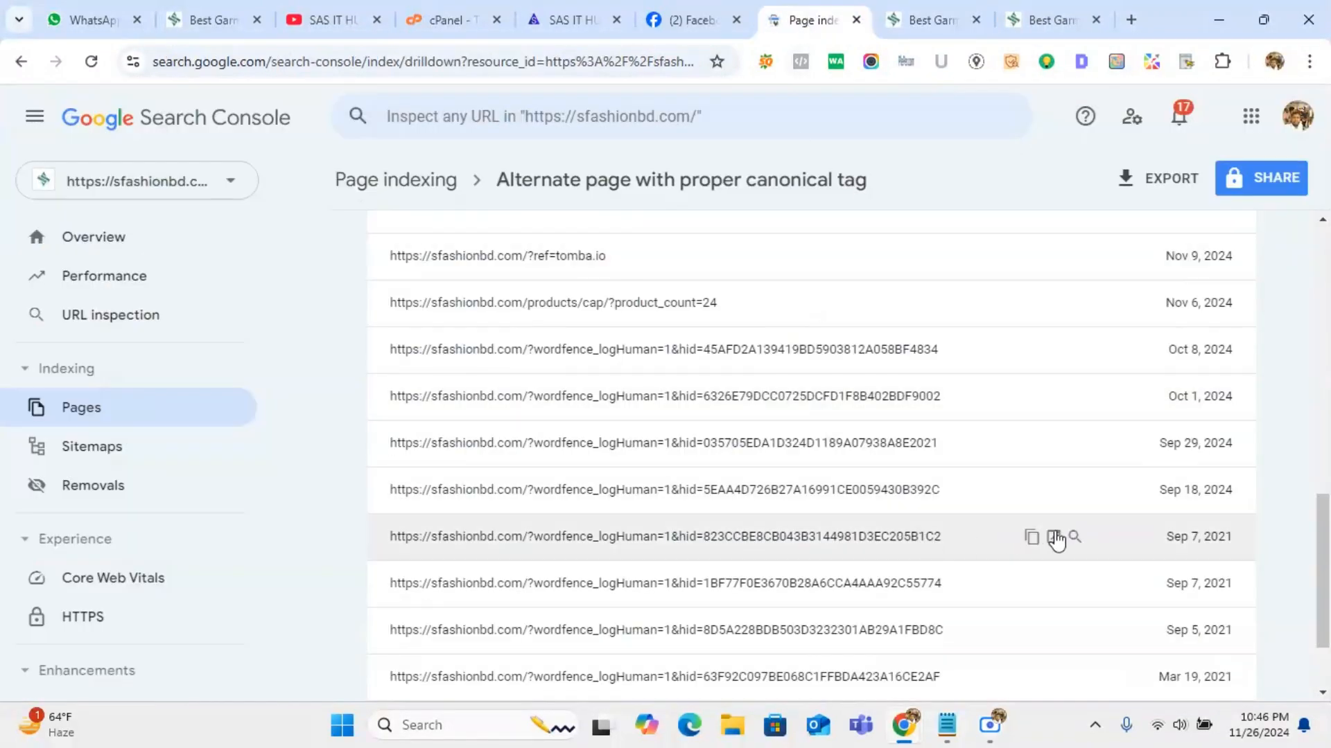
Step: Open the affected wordfence_logHuman URL starting with hid=823CCBE8, crawled Sep 7, 2021, check its page content, and return to the URL list
{"action": "left_click", "coordinate": [1053, 536]}
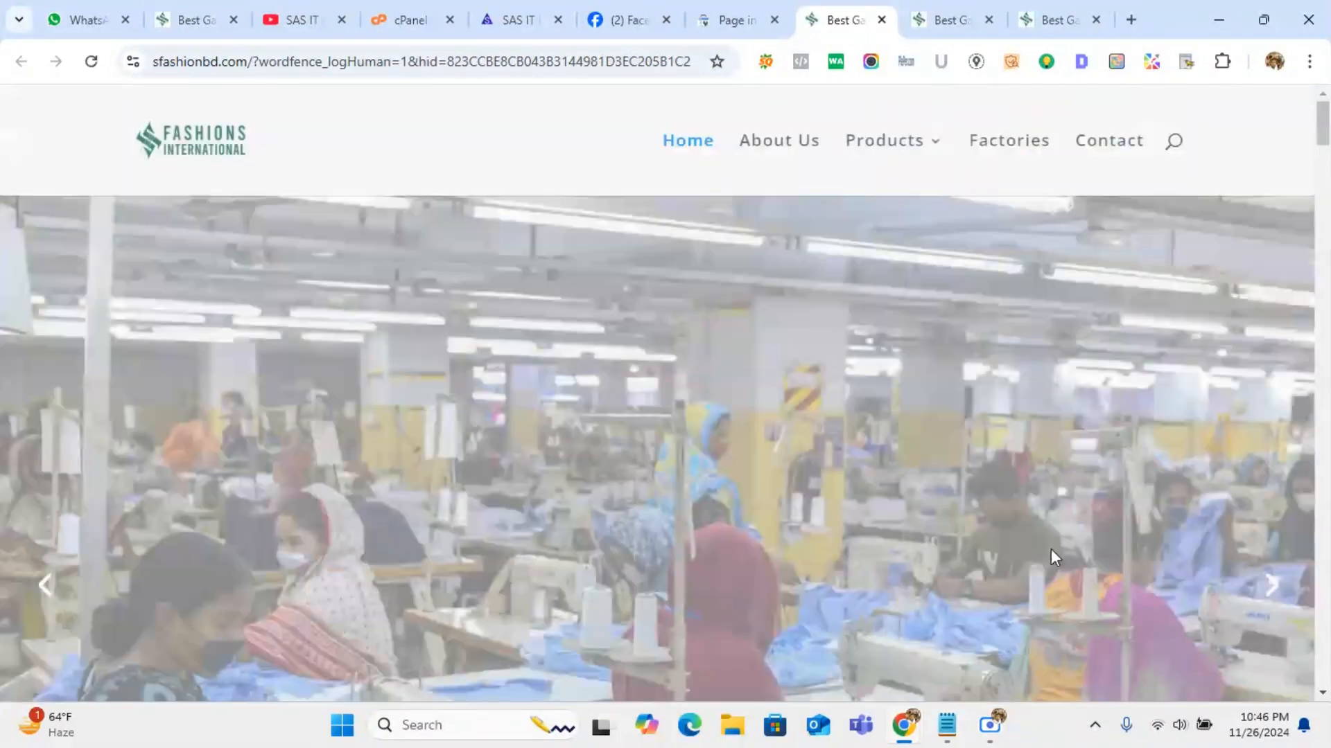
{"action": "scroll", "coordinate": [1325, 671], "scroll_direction": "down", "scroll_amount": 20}
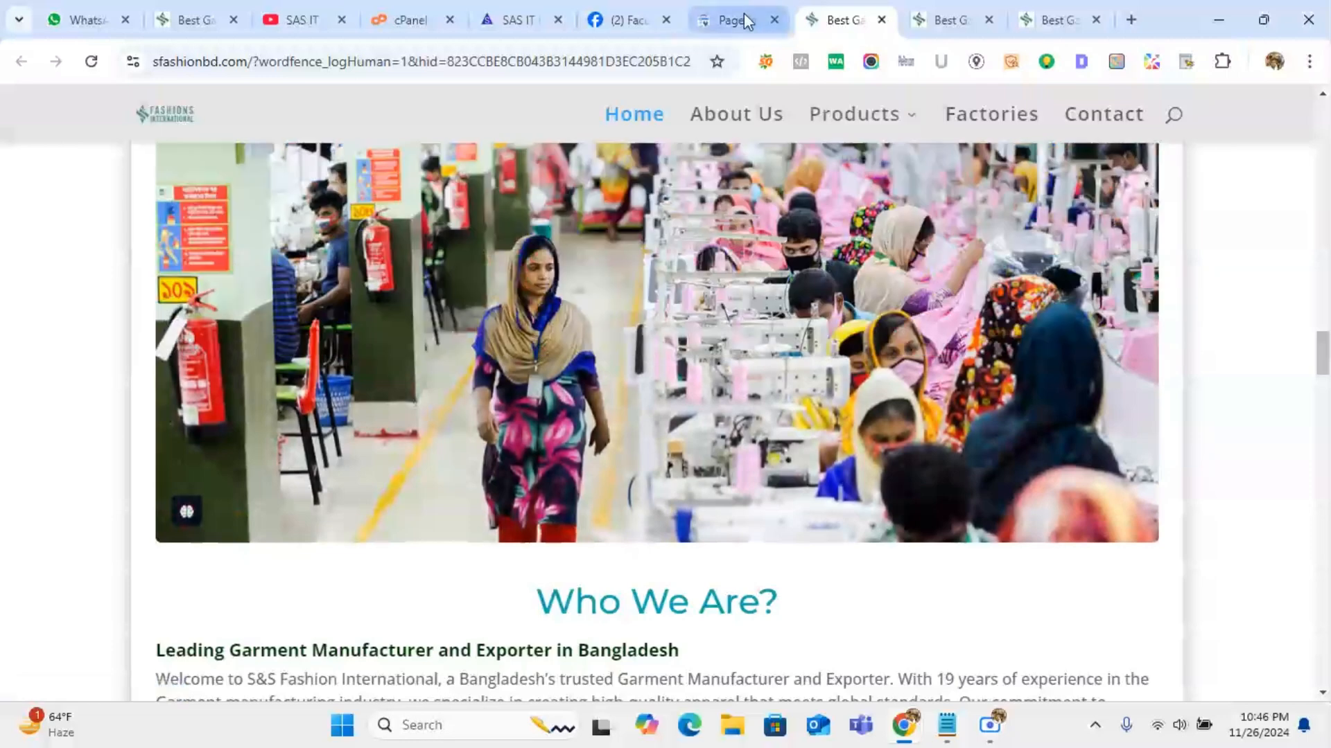
{"action": "left_click", "coordinate": [743, 19]}
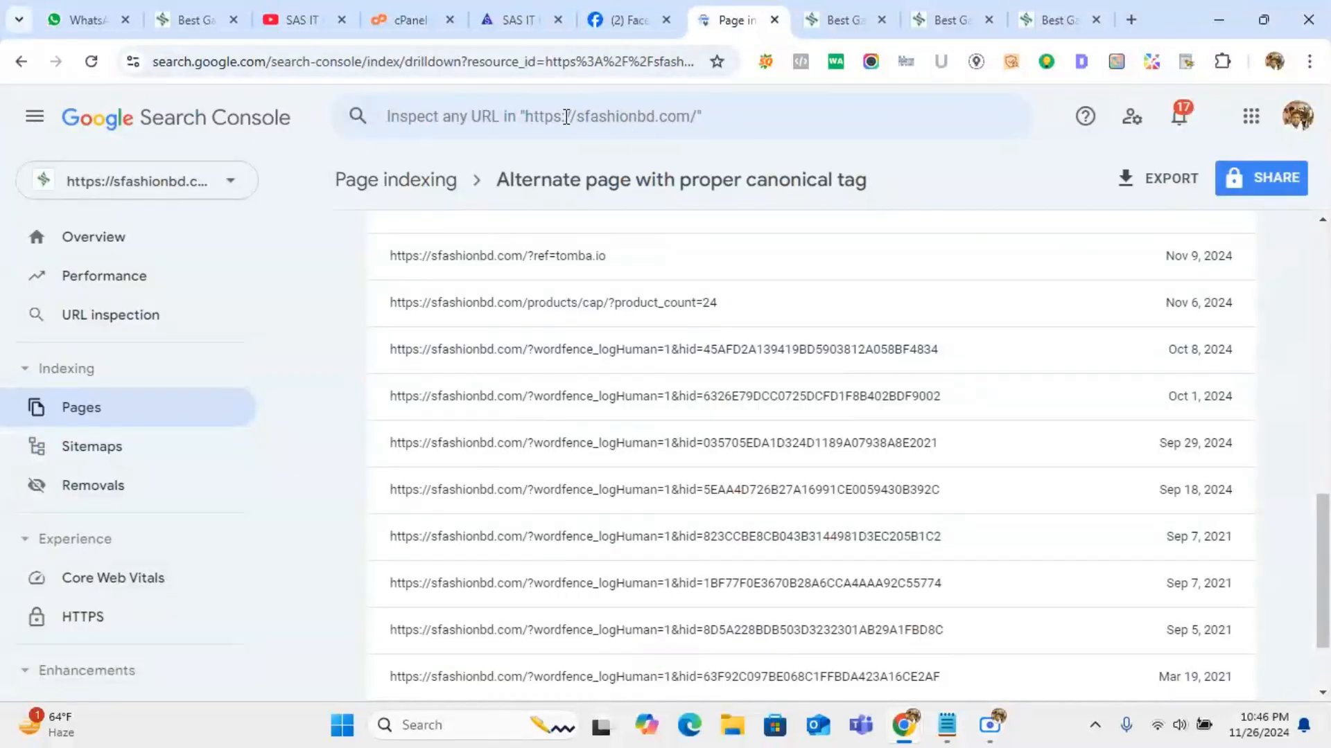
{"action": "left_click", "coordinate": [708, 117]}
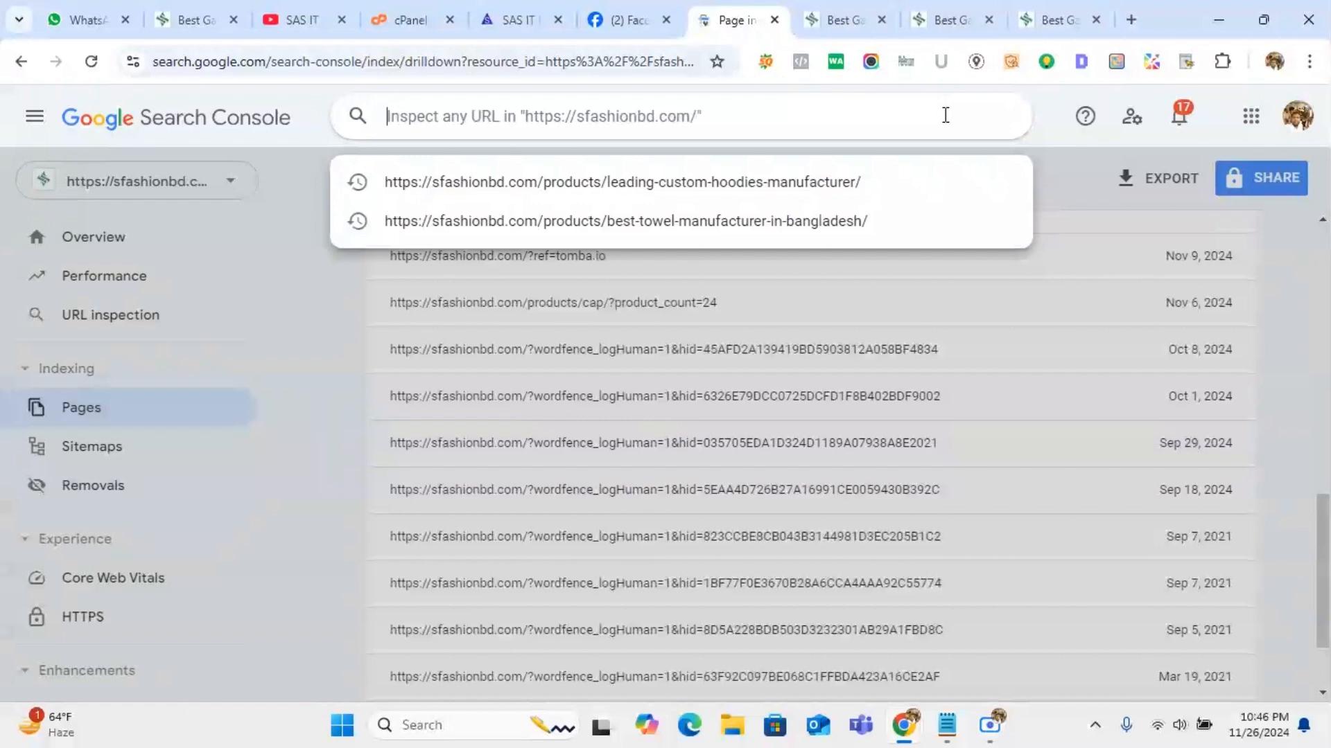
{"action": "left_click", "coordinate": [1054, 135]}
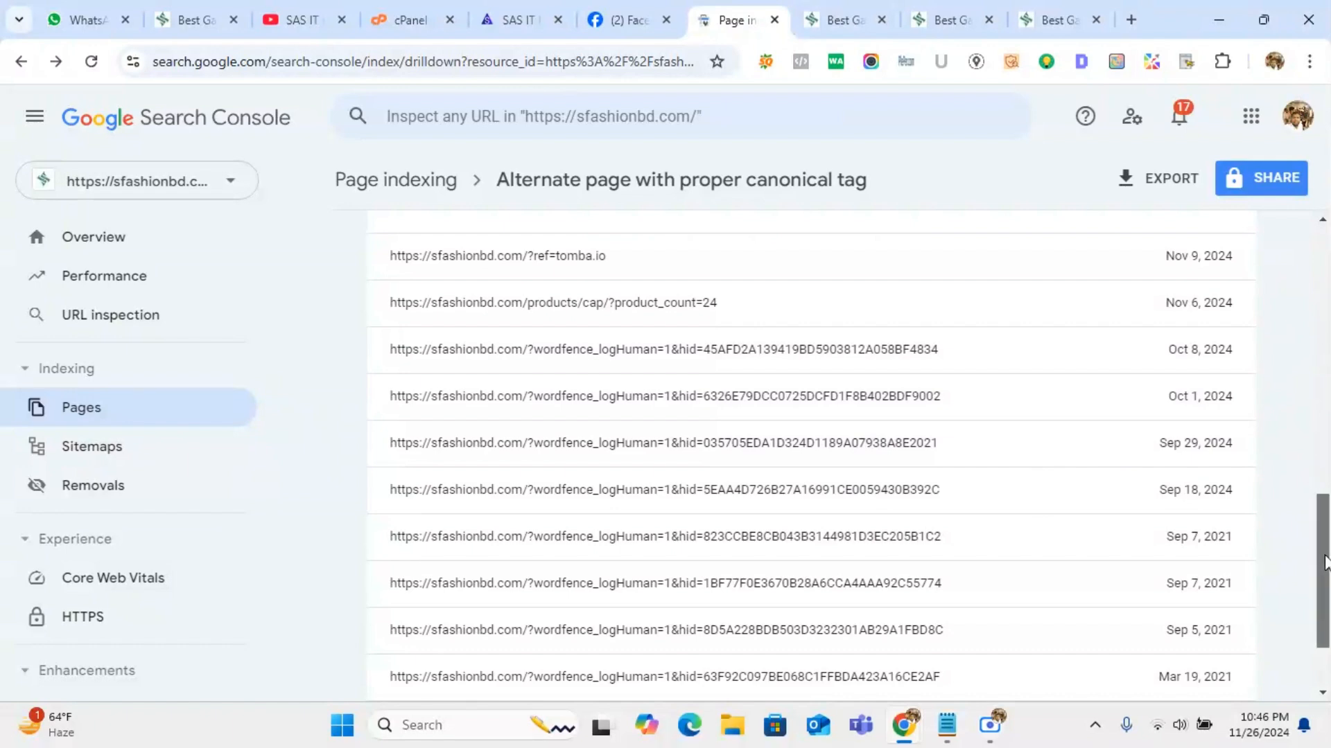
{"action": "mouse_move", "coordinate": [1324, 563]}
{"action": "left_mouse_down"}
{"action": "mouse_move", "coordinate": [1325, 638]}
{"action": "mouse_move", "coordinate": [1320, 456]}
{"action": "mouse_move", "coordinate": [1307, 561]}
{"action": "left_mouse_up"}
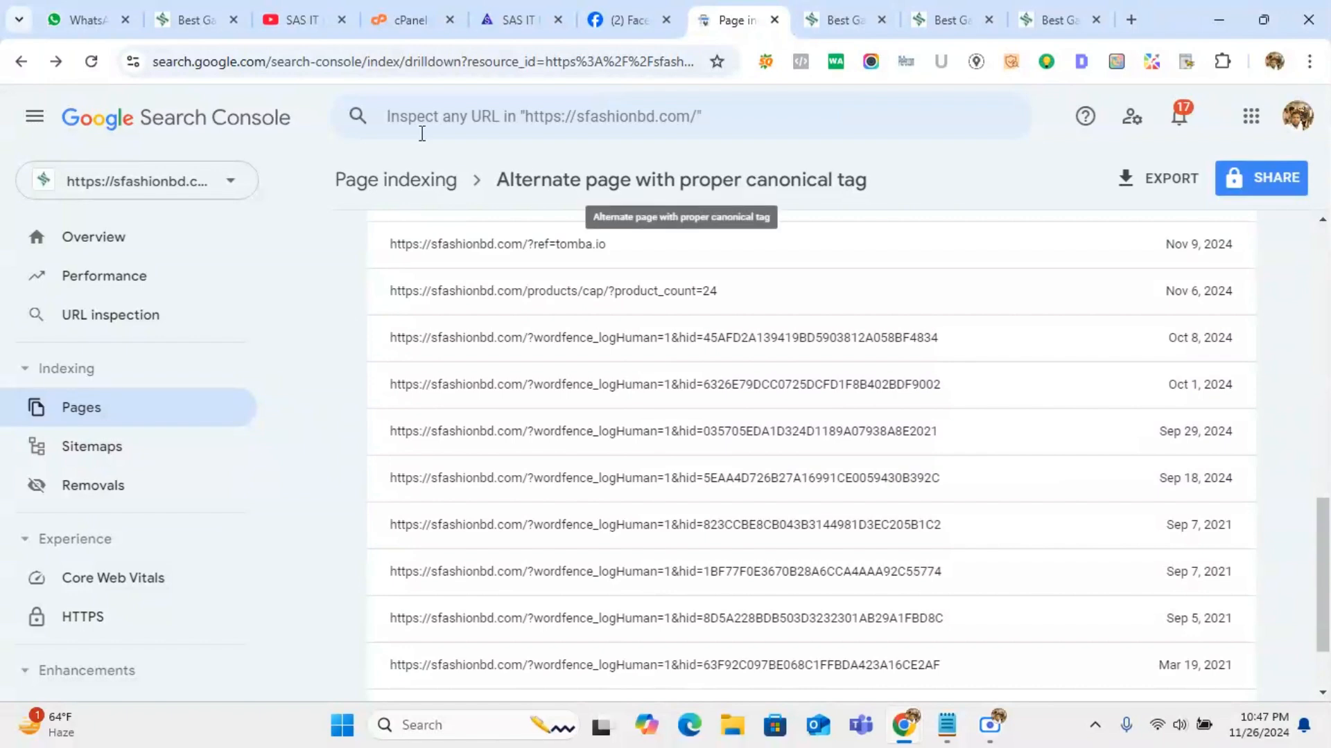
Step: Go to the WordPress admin of sfashionbd.com and log in with the saved credentials
{"action": "left_click", "coordinate": [190, 10]}
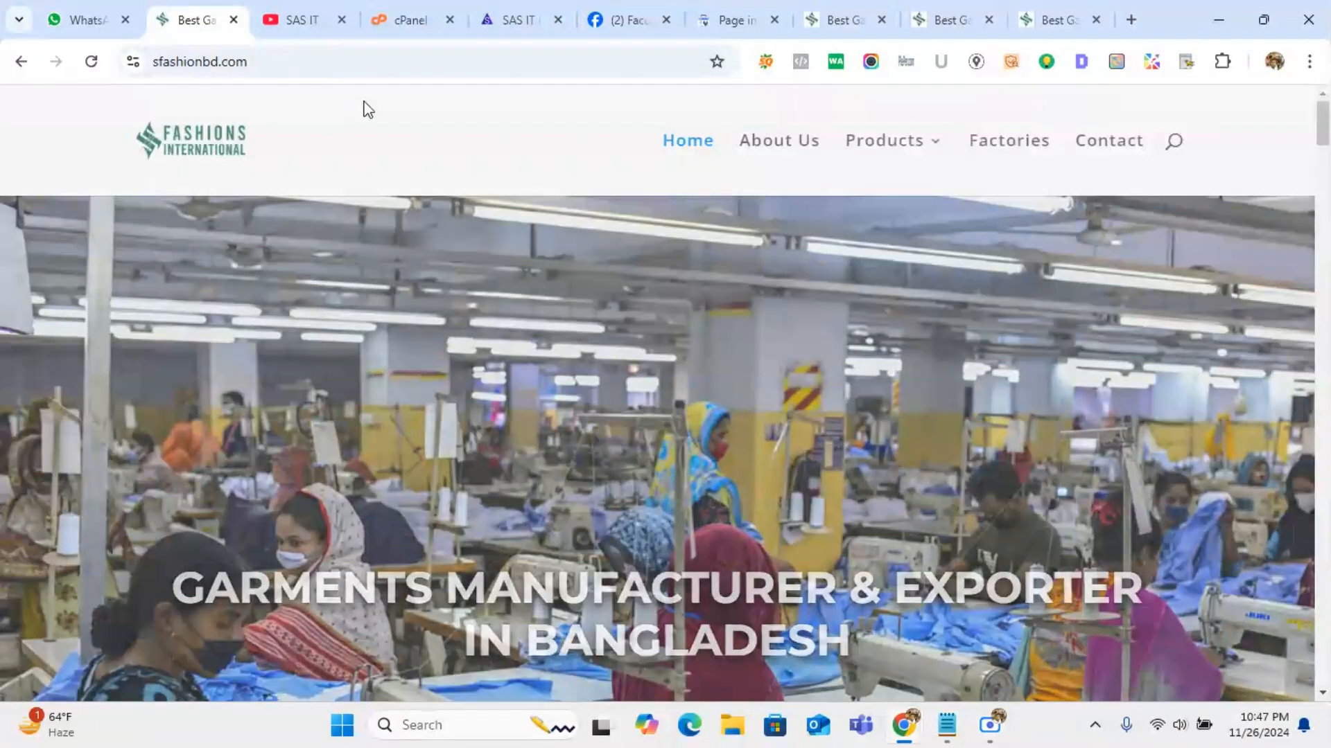
{"action": "left_click", "coordinate": [392, 61]}
{"action": "left_click", "coordinate": [394, 61]}
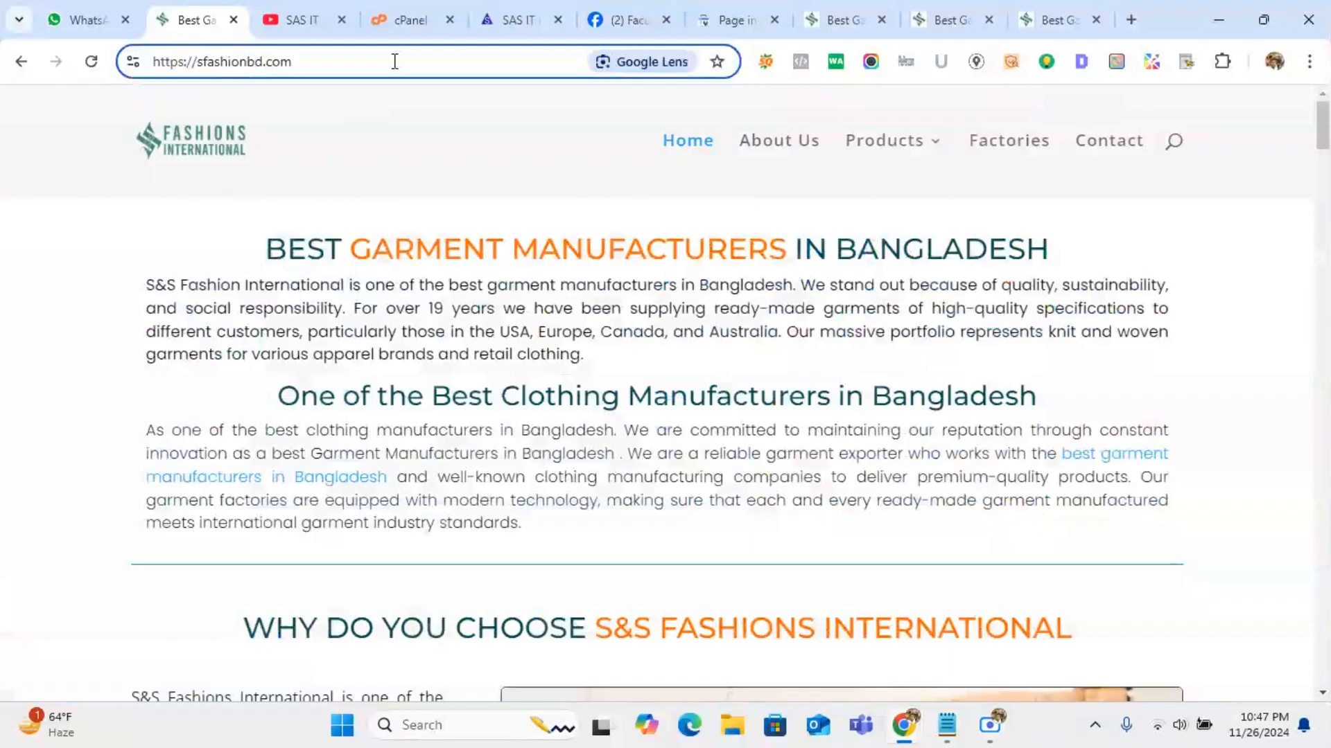
{"action": "type", "text": "/"}
{"action": "key", "text": "Return"}
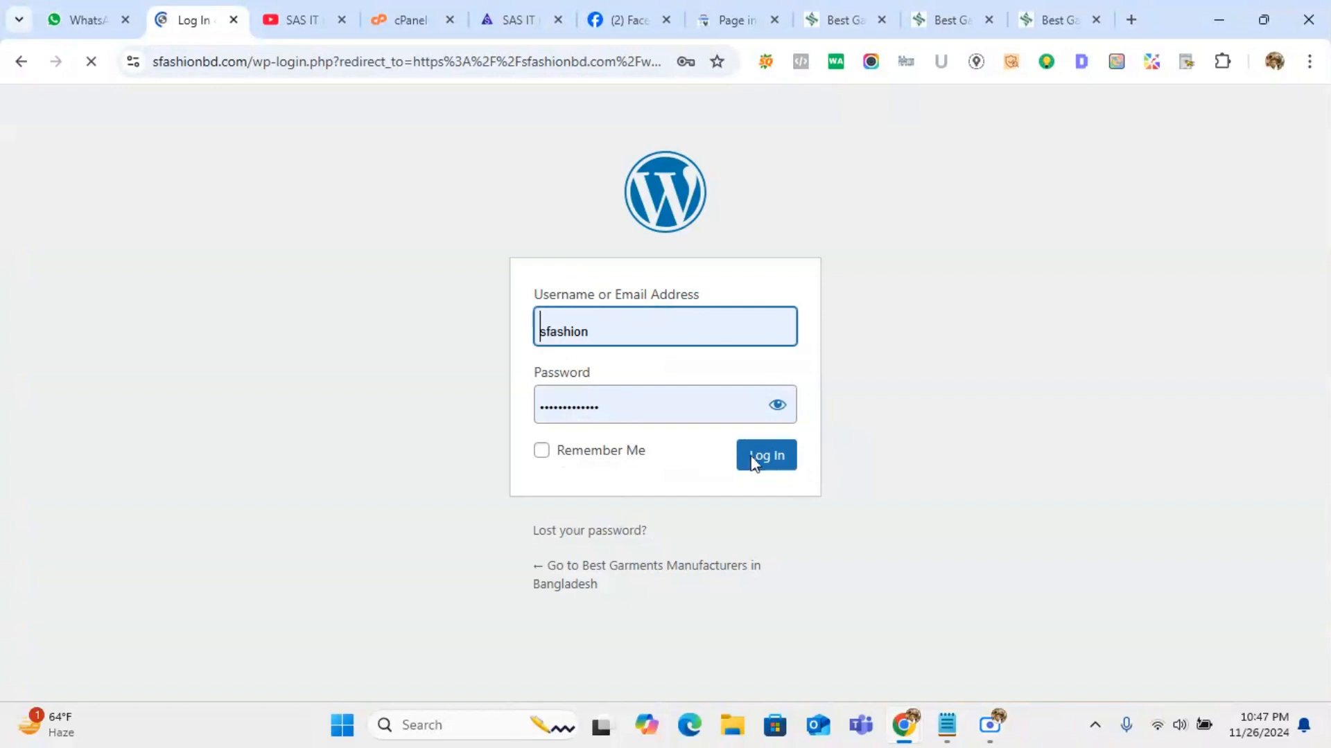
{"action": "left_click", "coordinate": [761, 457]}
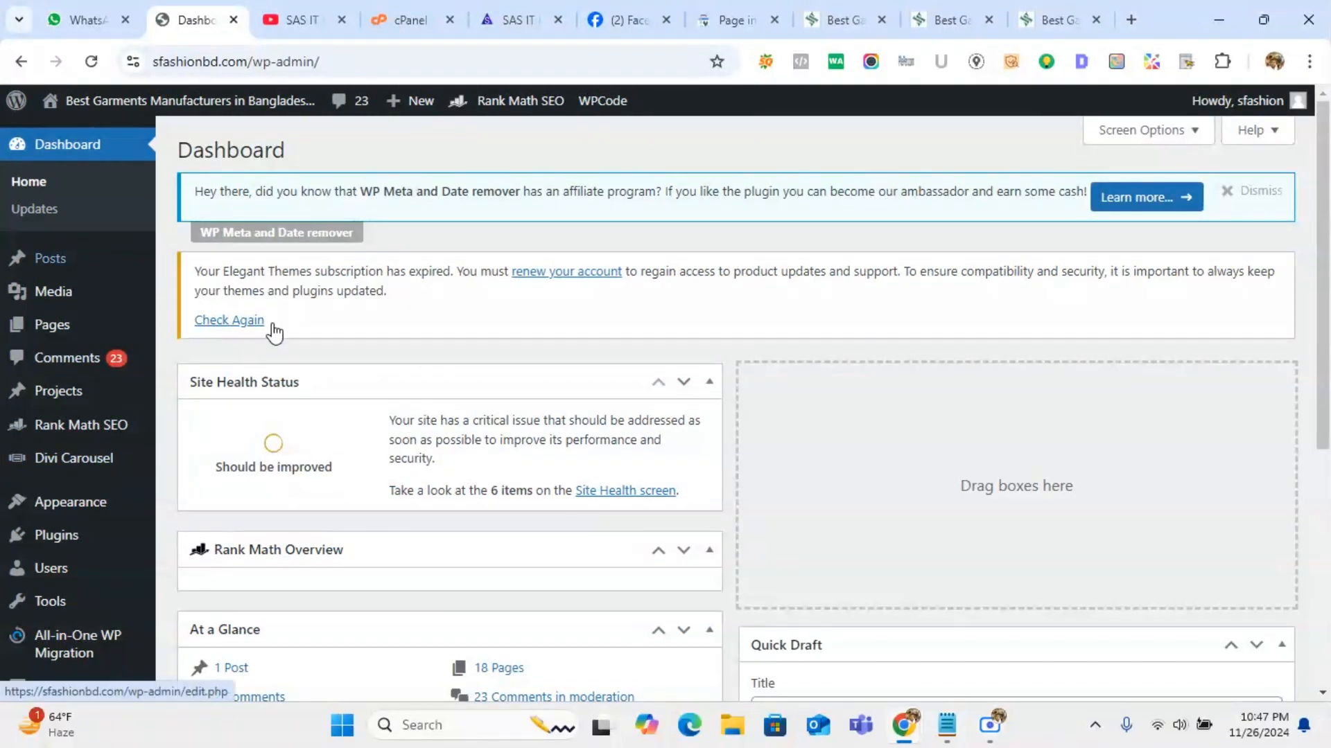
Step: View the list of all pages in the WordPress admin
{"action": "mouse_move", "coordinate": [134, 501]}
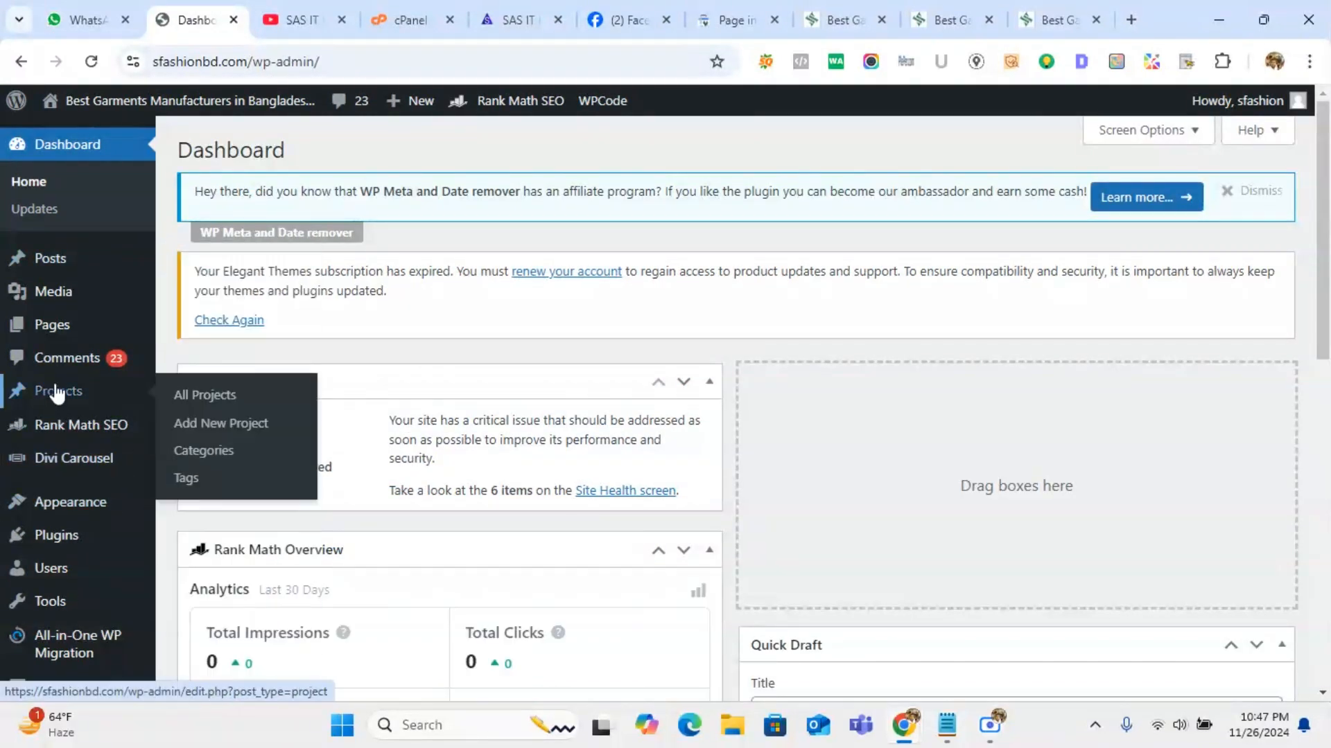
{"action": "mouse_move", "coordinate": [49, 323]}
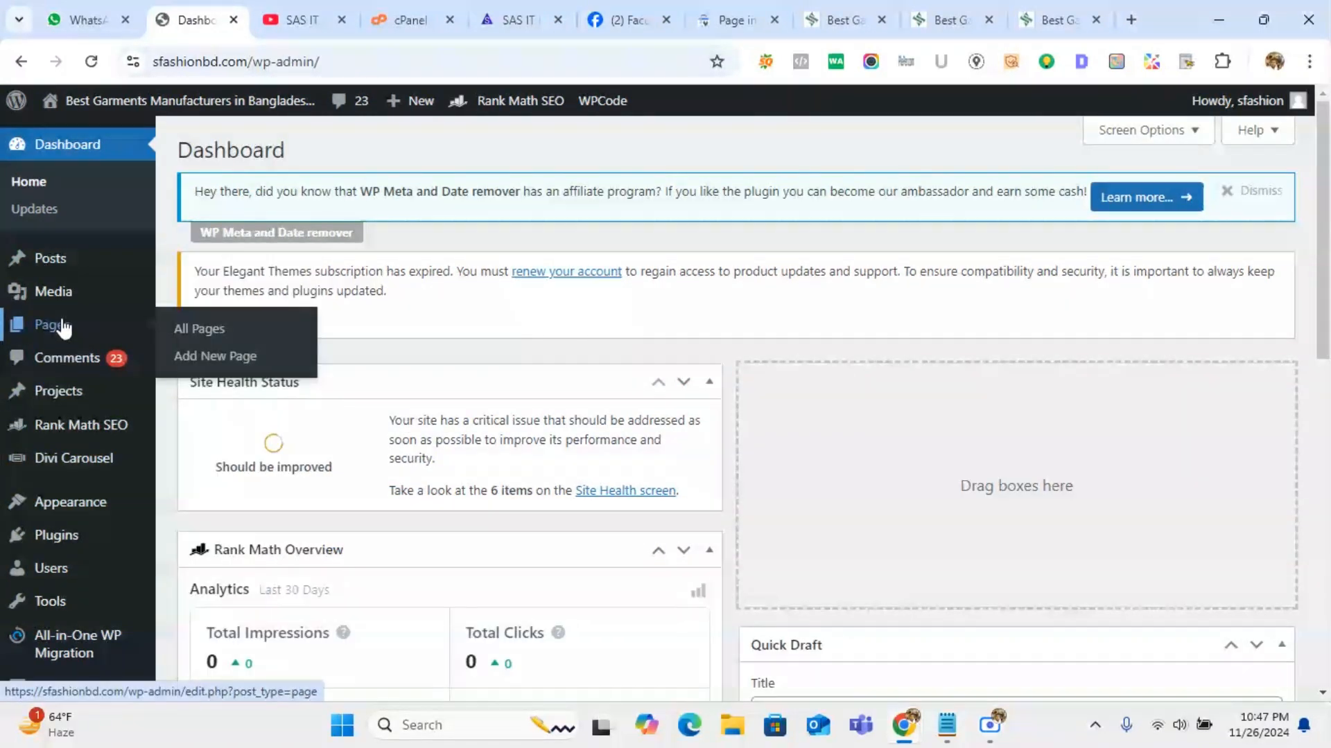
{"action": "left_click", "coordinate": [205, 331]}
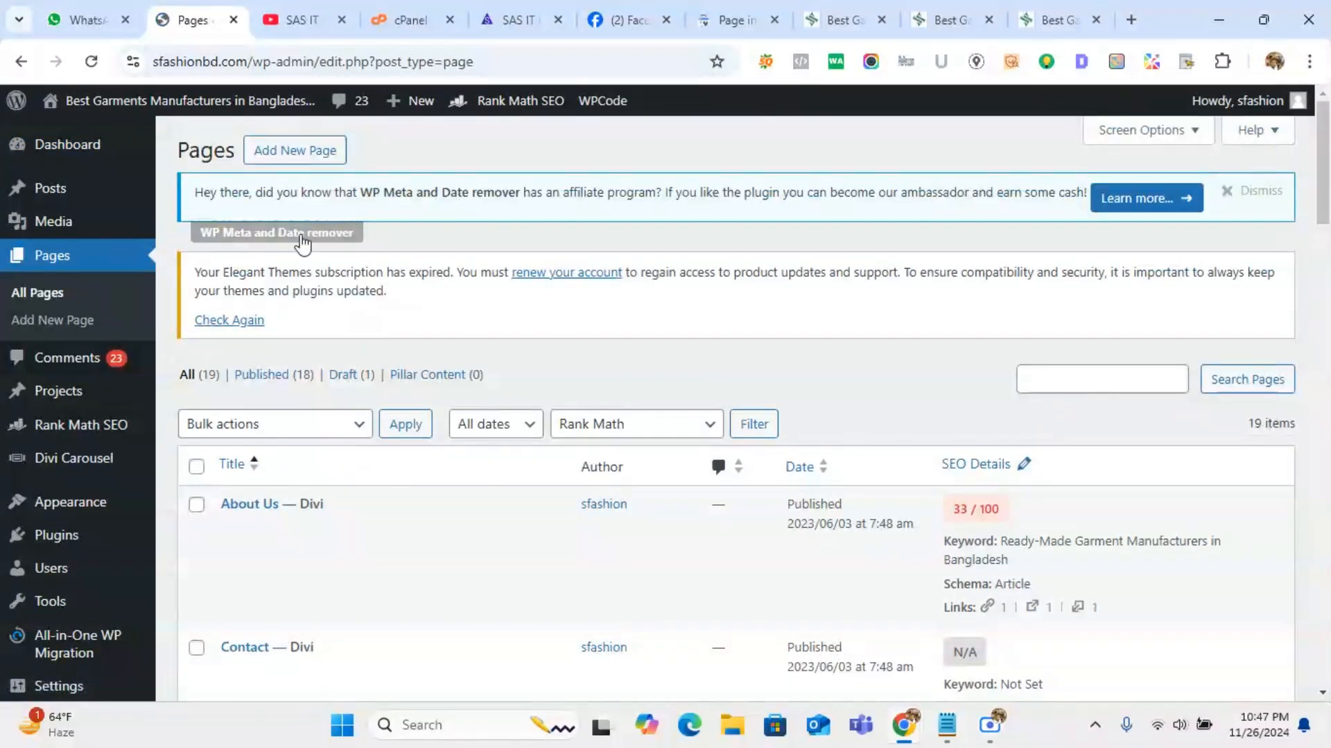
{"action": "mouse_move", "coordinate": [490, 112]}
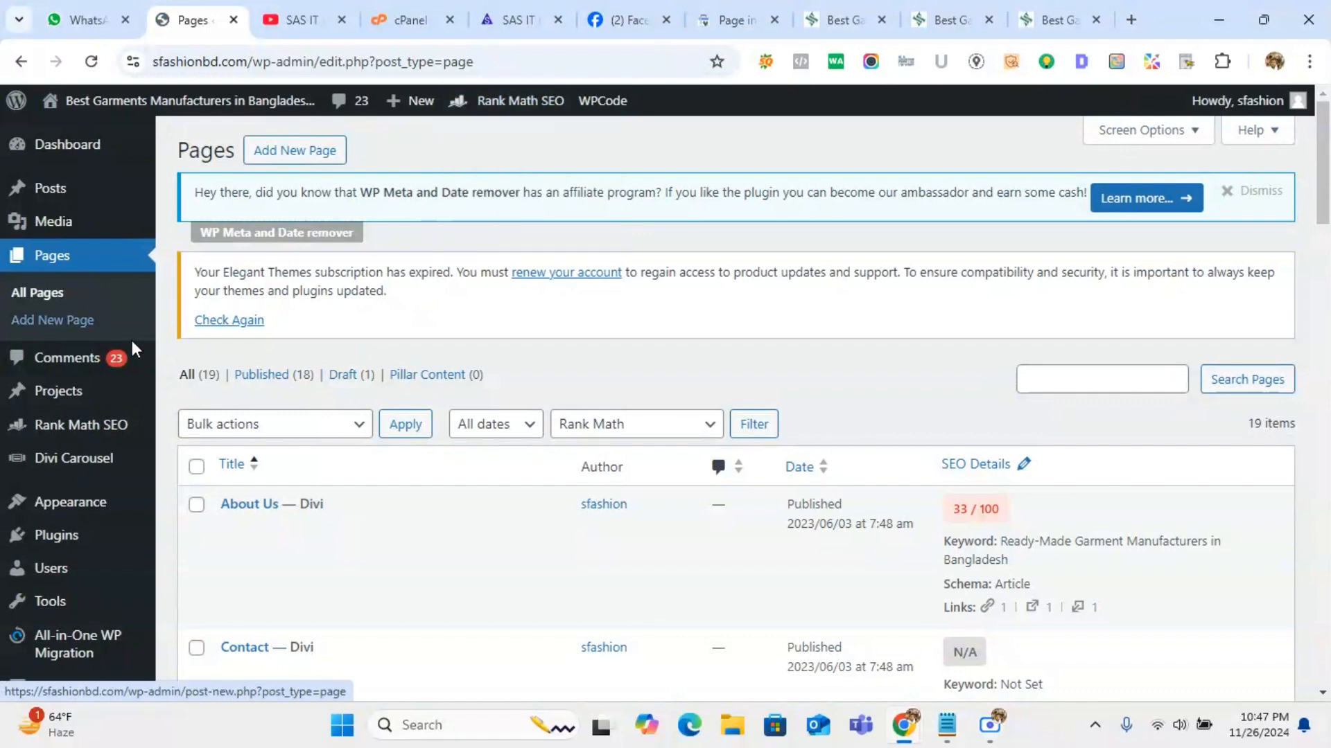
Step: Open the robots.txt editor in the general settings of Rank Math SEO
{"action": "mouse_move", "coordinate": [81, 438]}
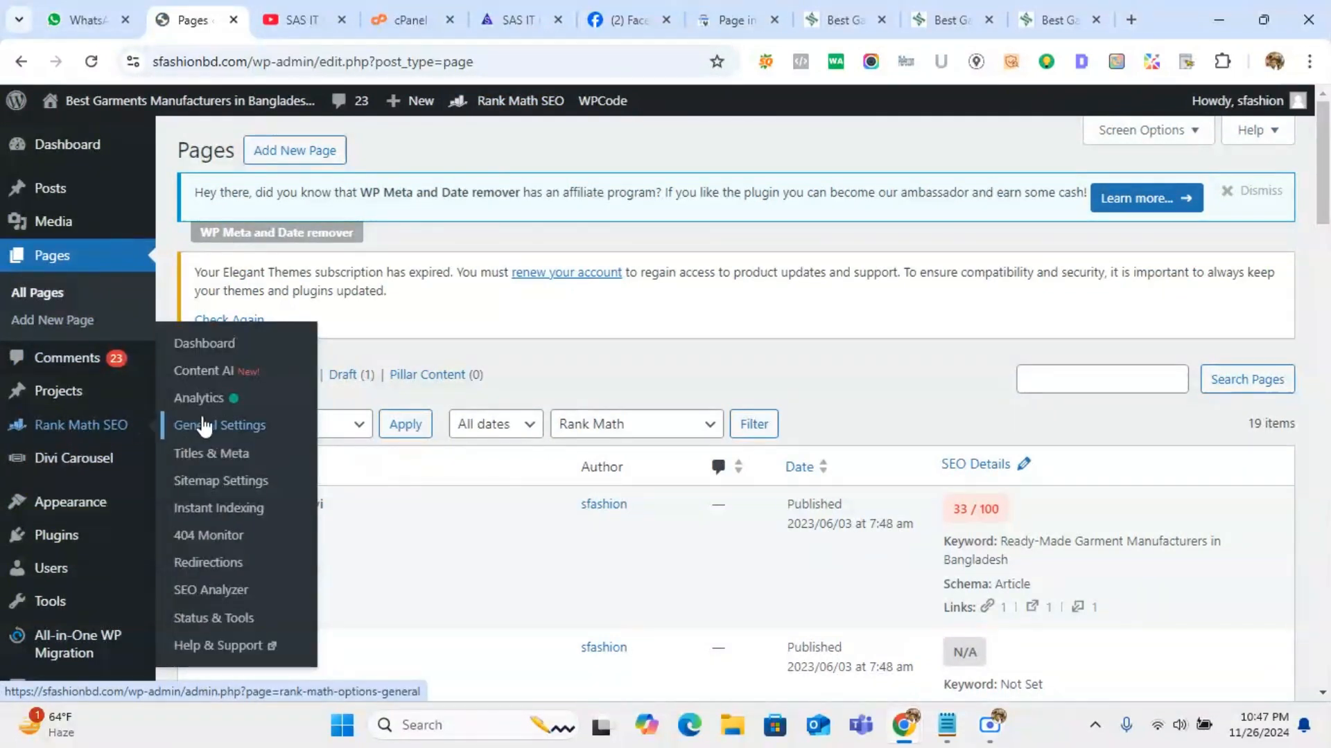
{"action": "left_click", "coordinate": [250, 433]}
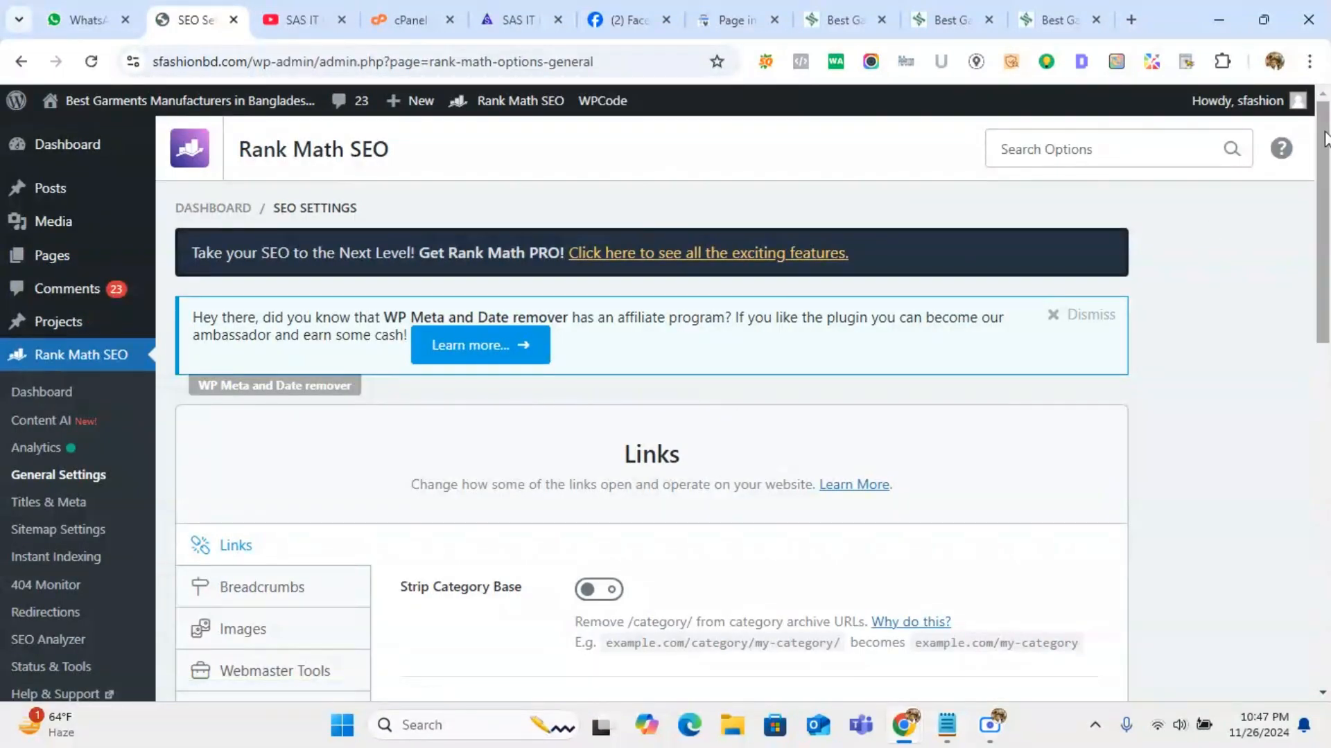
{"action": "left_click_drag", "start_coordinate": [1325, 139], "coordinate": [1325, 317]}
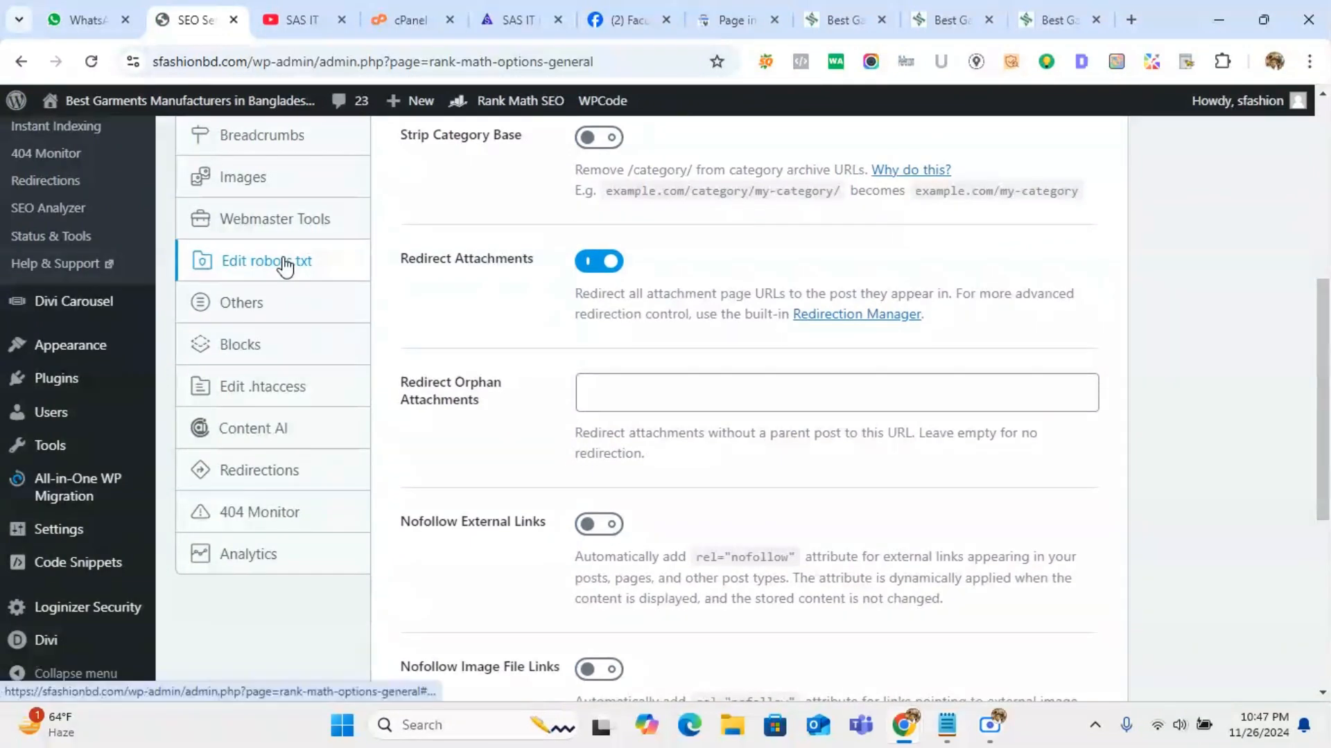
{"action": "left_click", "coordinate": [250, 270]}
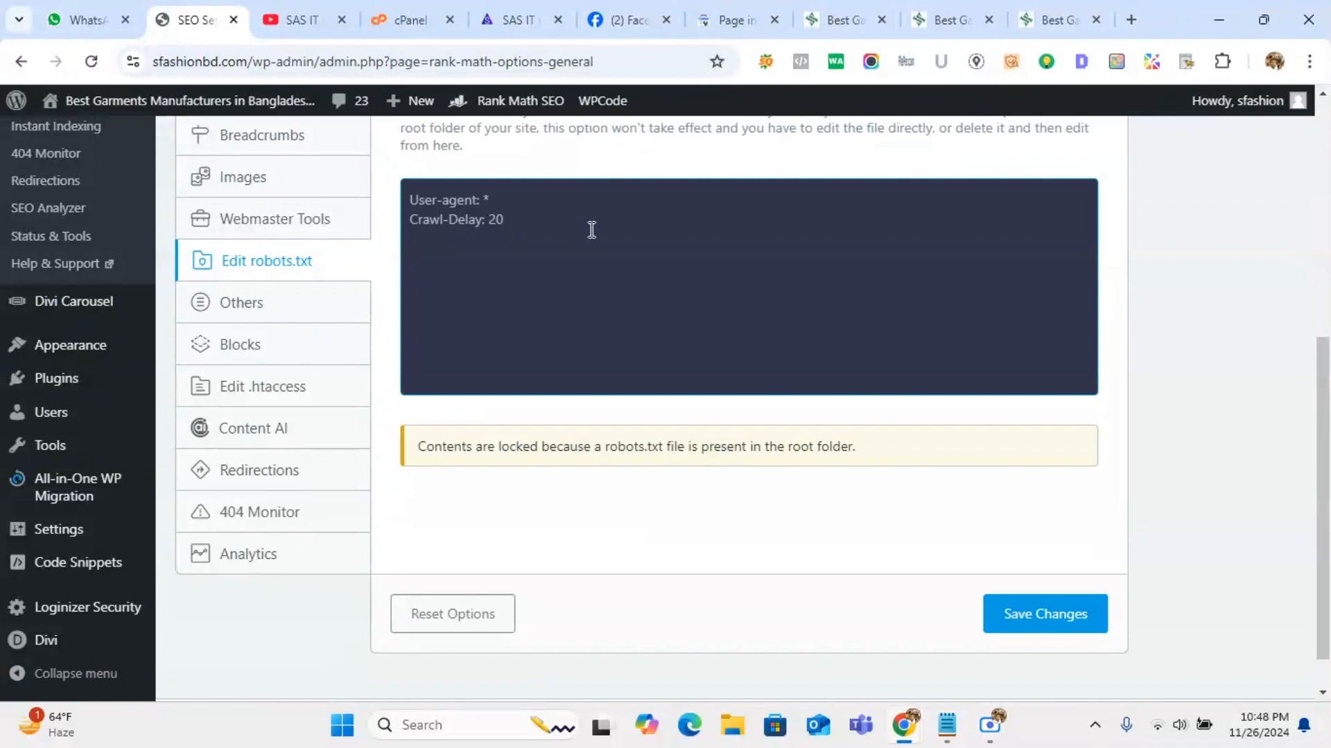
Step: Examine the robots.txt rules and the notice below the editor about whether the contents can be edited
{"action": "left_click", "coordinate": [871, 62]}
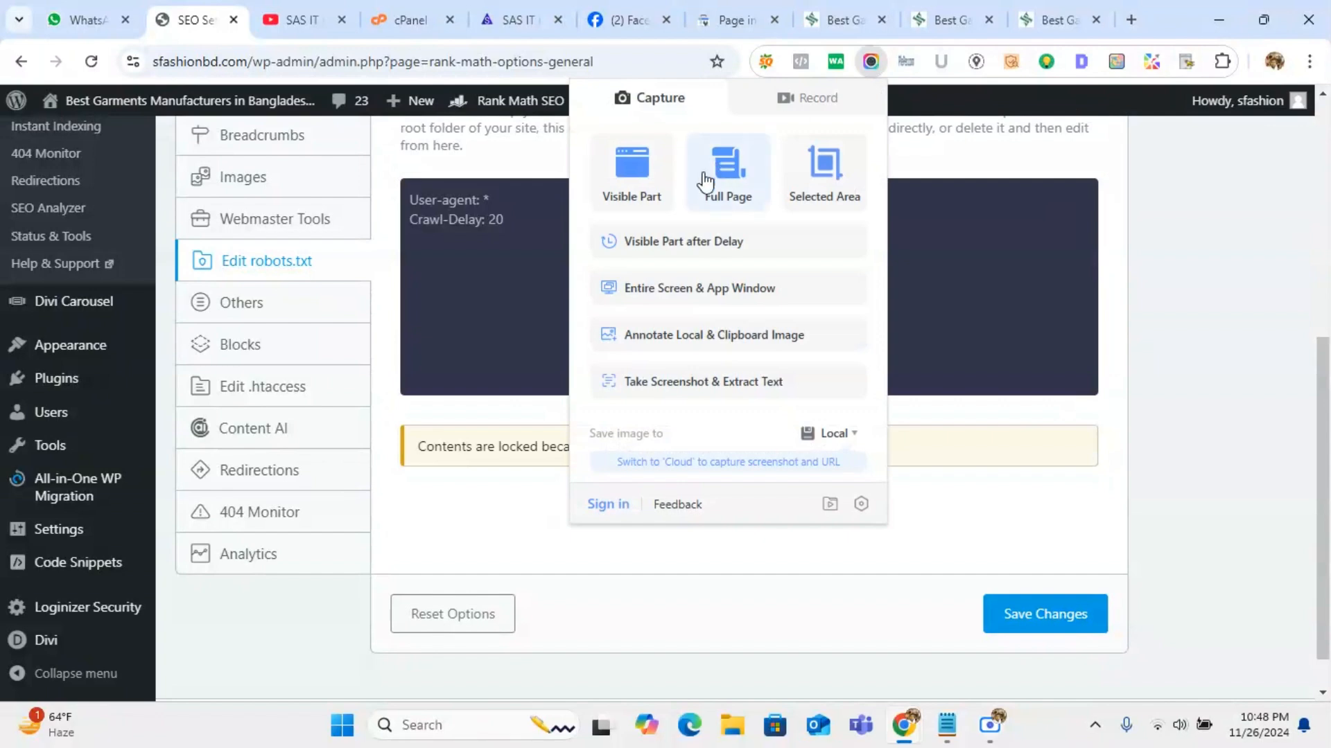
{"action": "left_click", "coordinate": [1095, 410]}
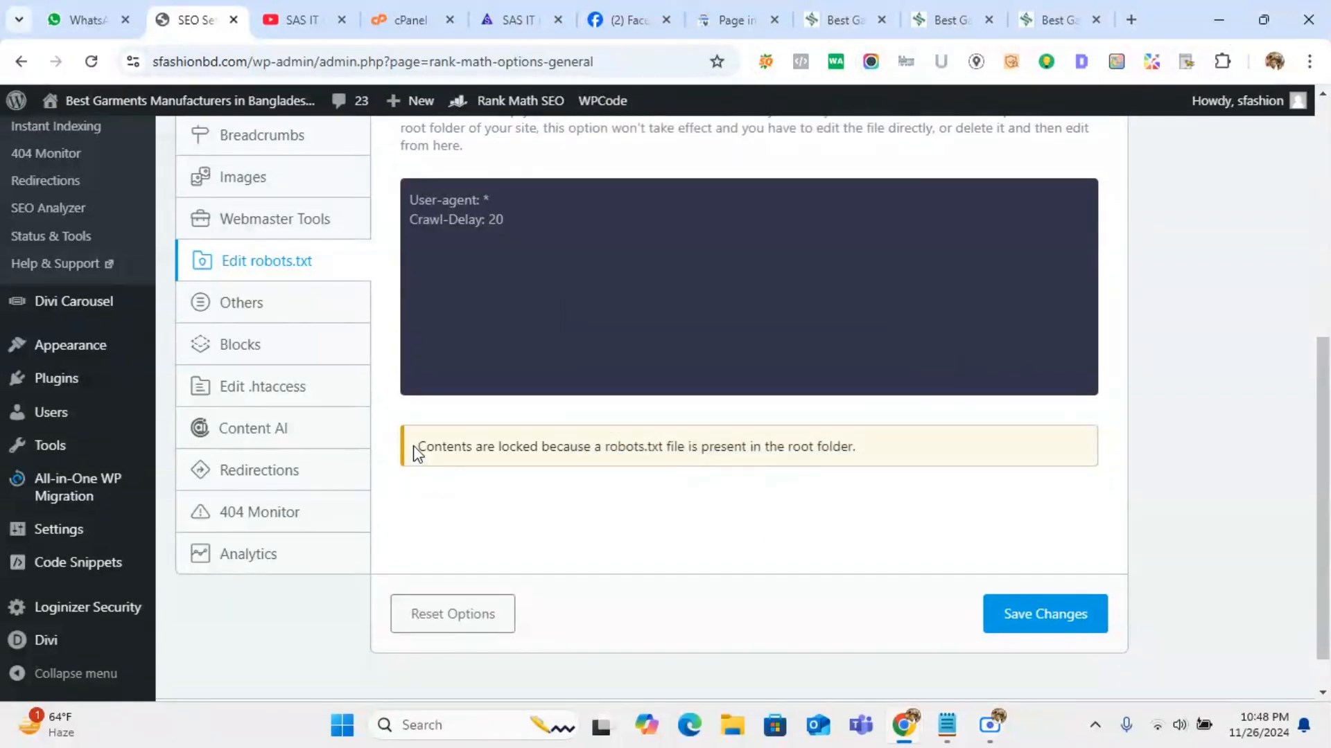
{"action": "left_click", "coordinate": [548, 240]}
{"action": "left_click", "coordinate": [413, 469]}
{"action": "left_click_drag", "start_coordinate": [413, 445], "coordinate": [867, 463]}
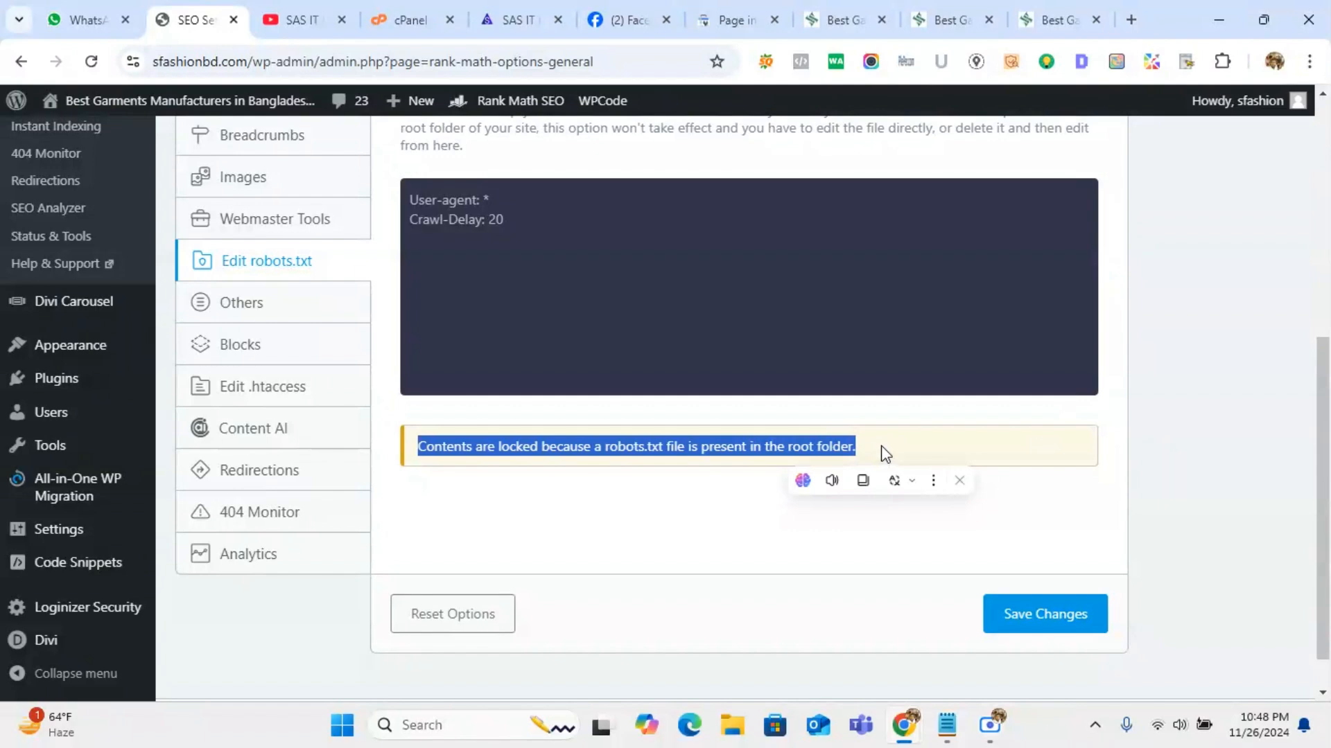
{"action": "left_click", "coordinate": [886, 453]}
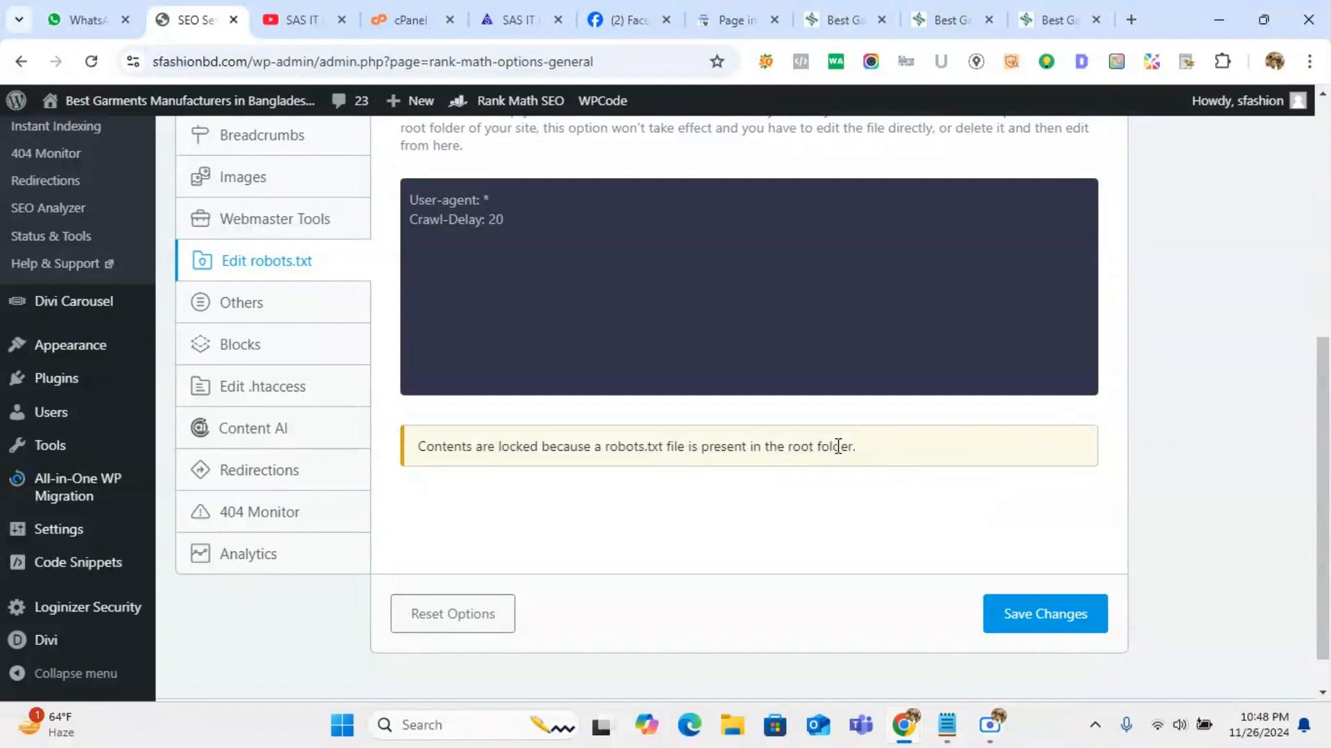
{"action": "triple_click", "coordinate": [633, 447]}
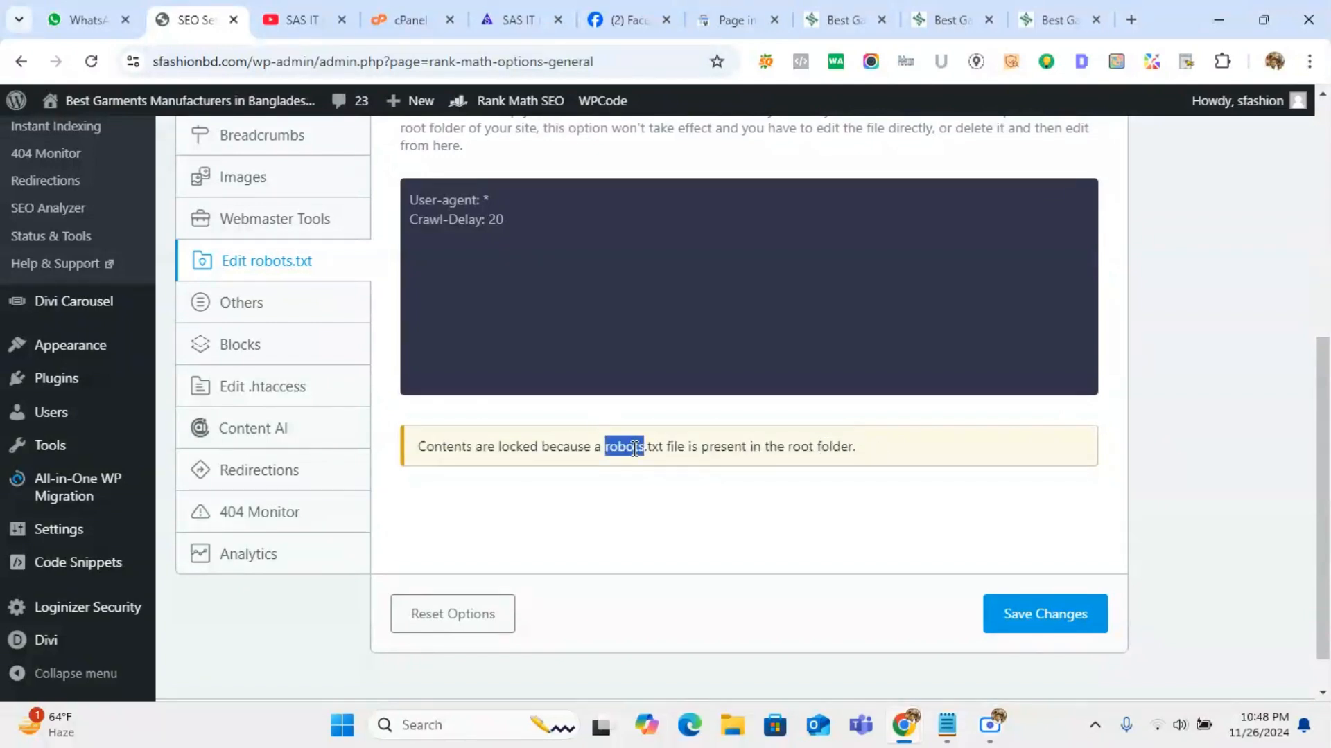
{"action": "left_click", "coordinate": [474, 498]}
{"action": "triple_click", "coordinate": [512, 295]}
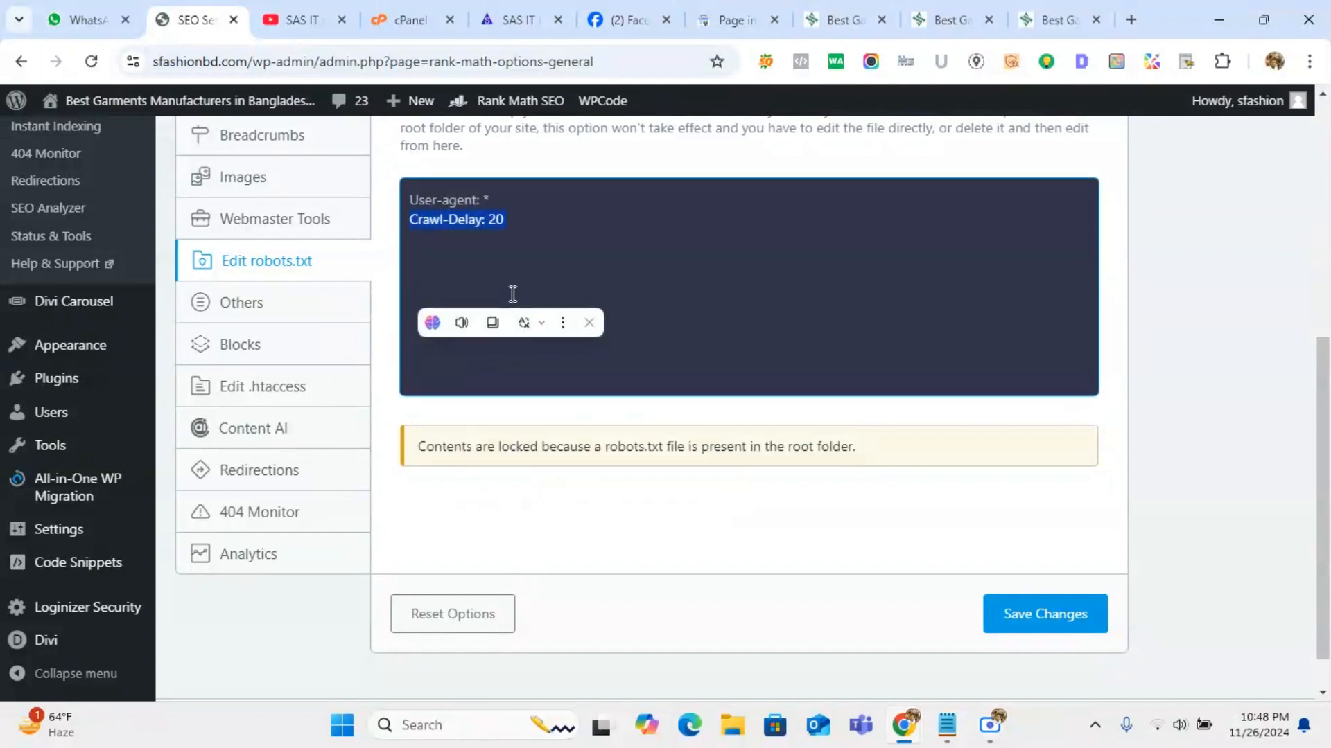
{"action": "left_click", "coordinate": [802, 236]}
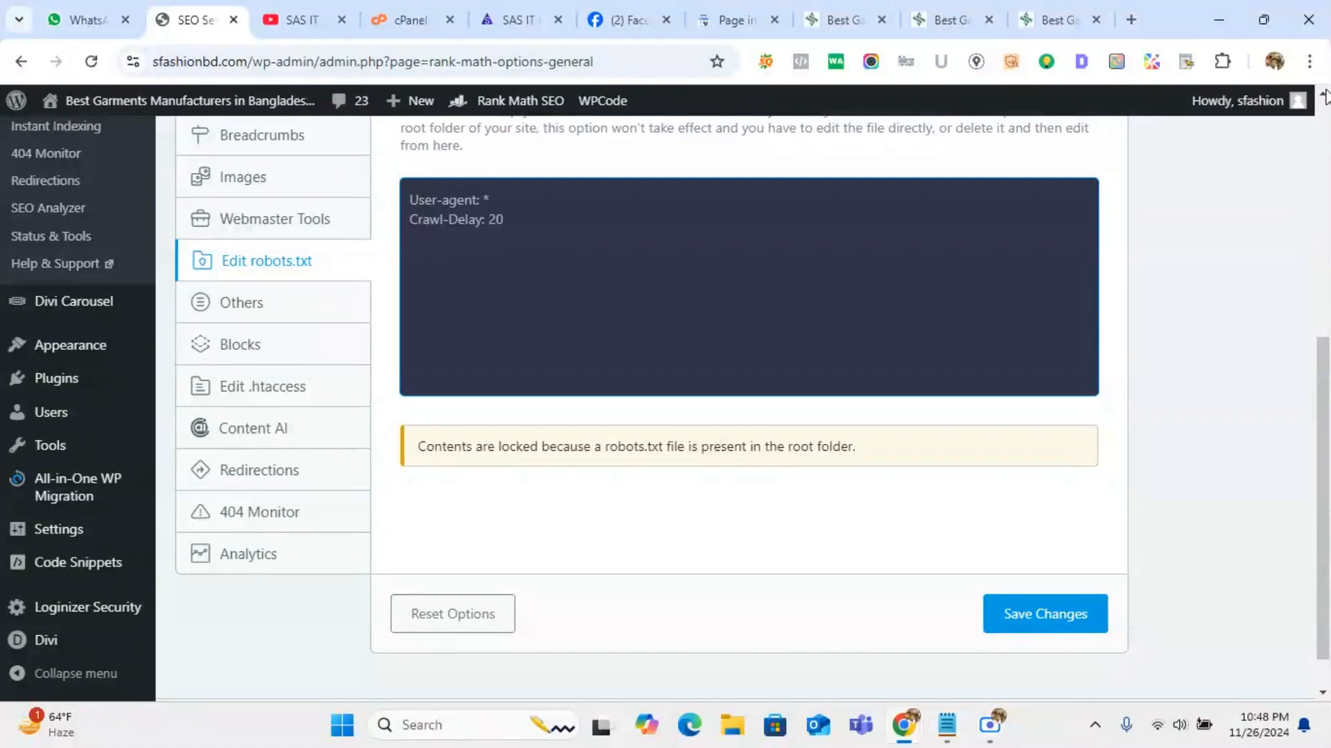
{"action": "scroll", "coordinate": [1324, 101], "scroll_direction": "up", "scroll_amount": 3}
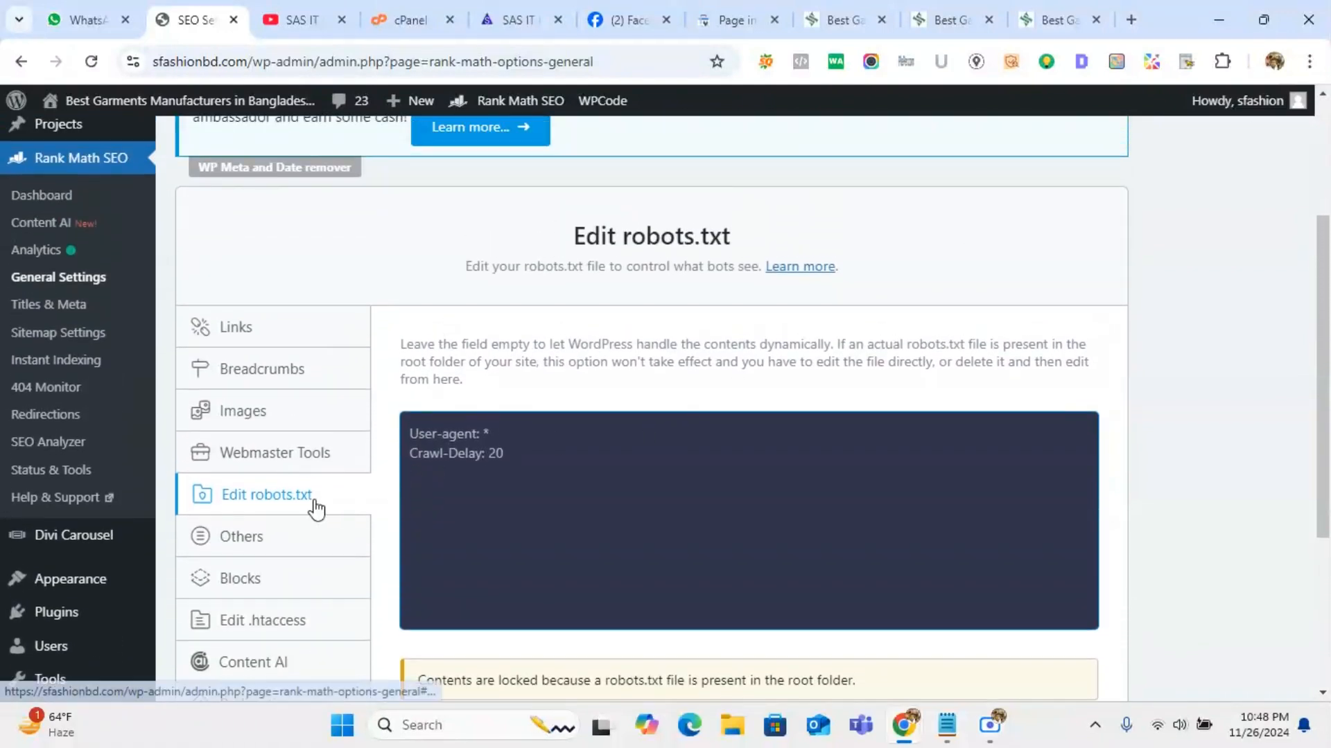
{"action": "left_click", "coordinate": [579, 467]}
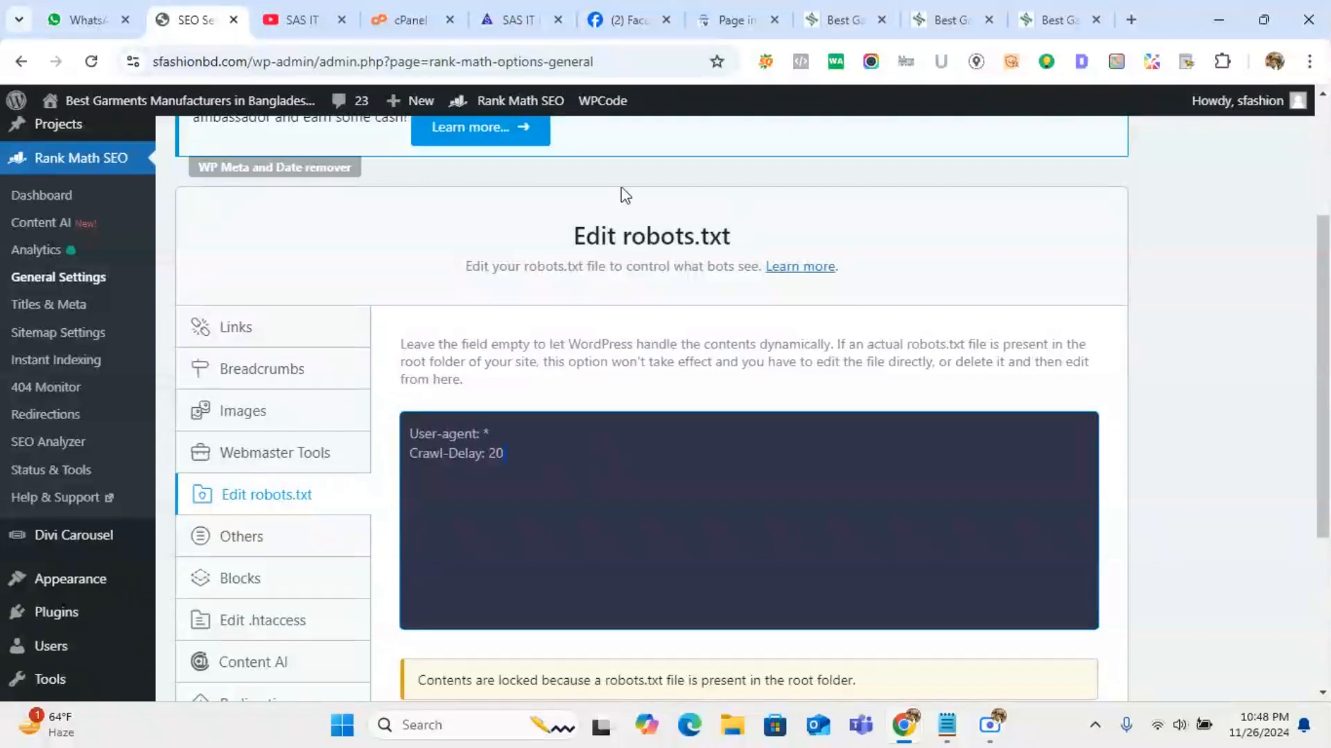
Step: Switch to the site's cPanel, reload it, and open File Manager
{"action": "left_click", "coordinate": [390, 21]}
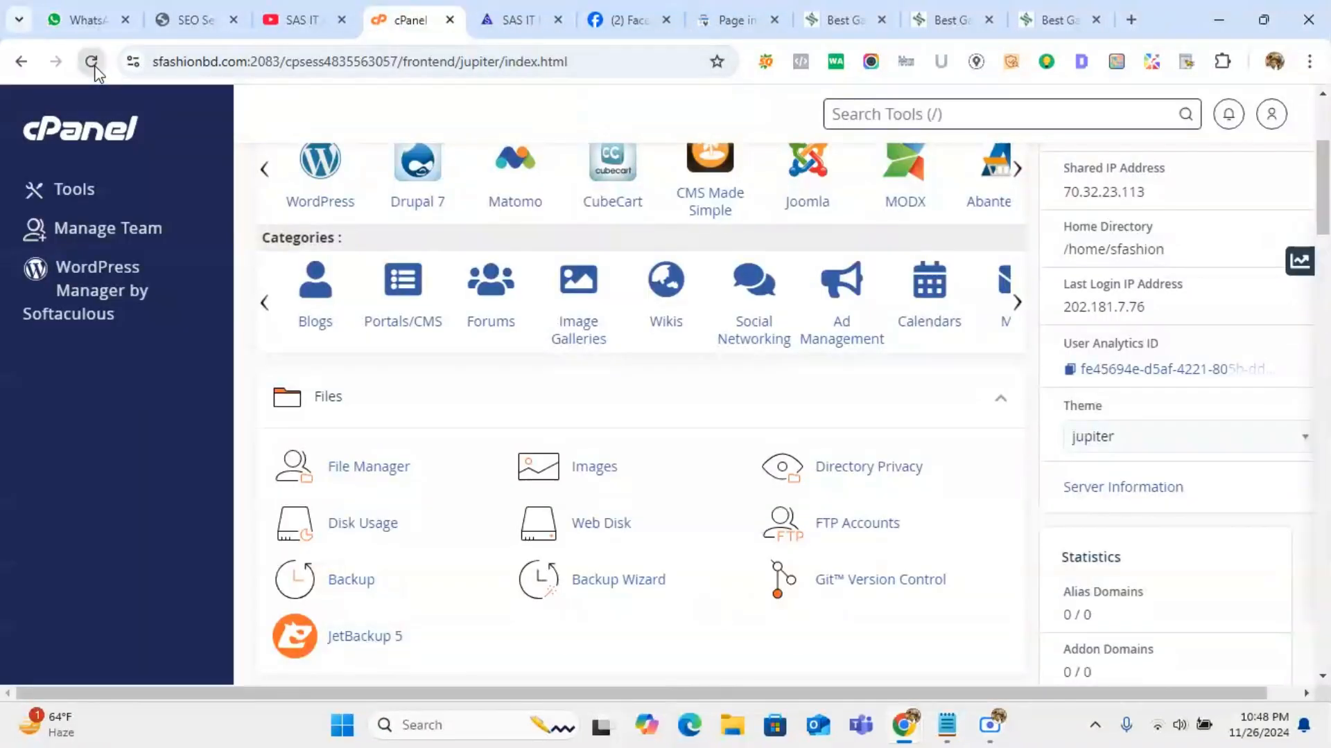
{"action": "left_click", "coordinate": [93, 63]}
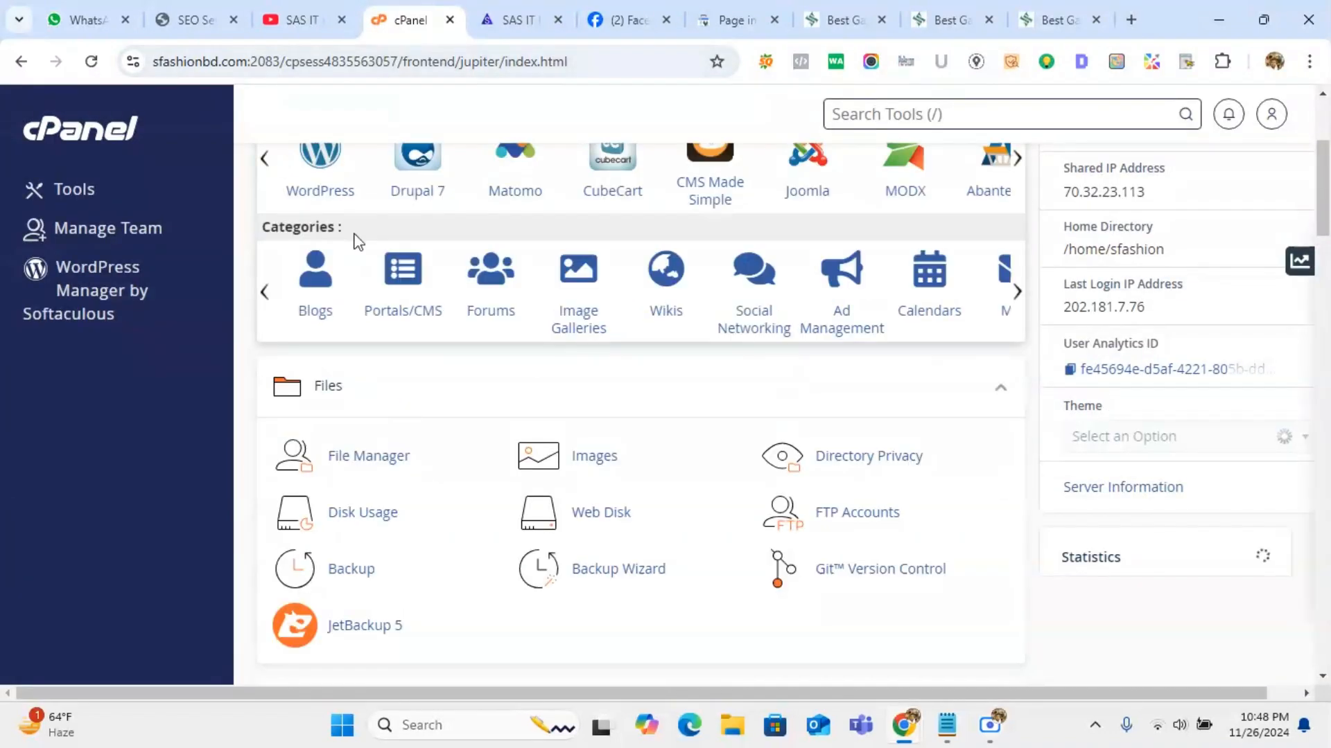
{"action": "left_click", "coordinate": [352, 483]}
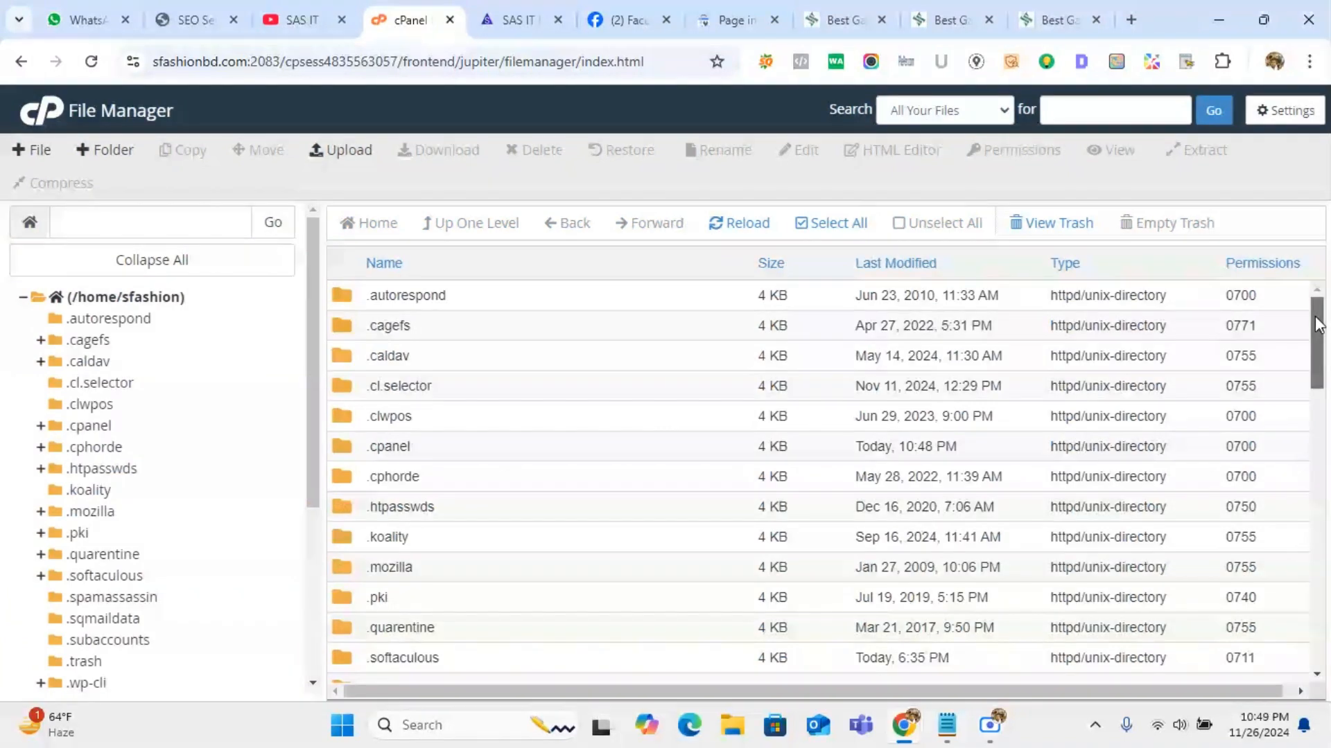
Step: Open the public_html folder from the home directory listing in File Manager
{"action": "left_click_drag", "start_coordinate": [1315, 328], "coordinate": [1315, 463]}
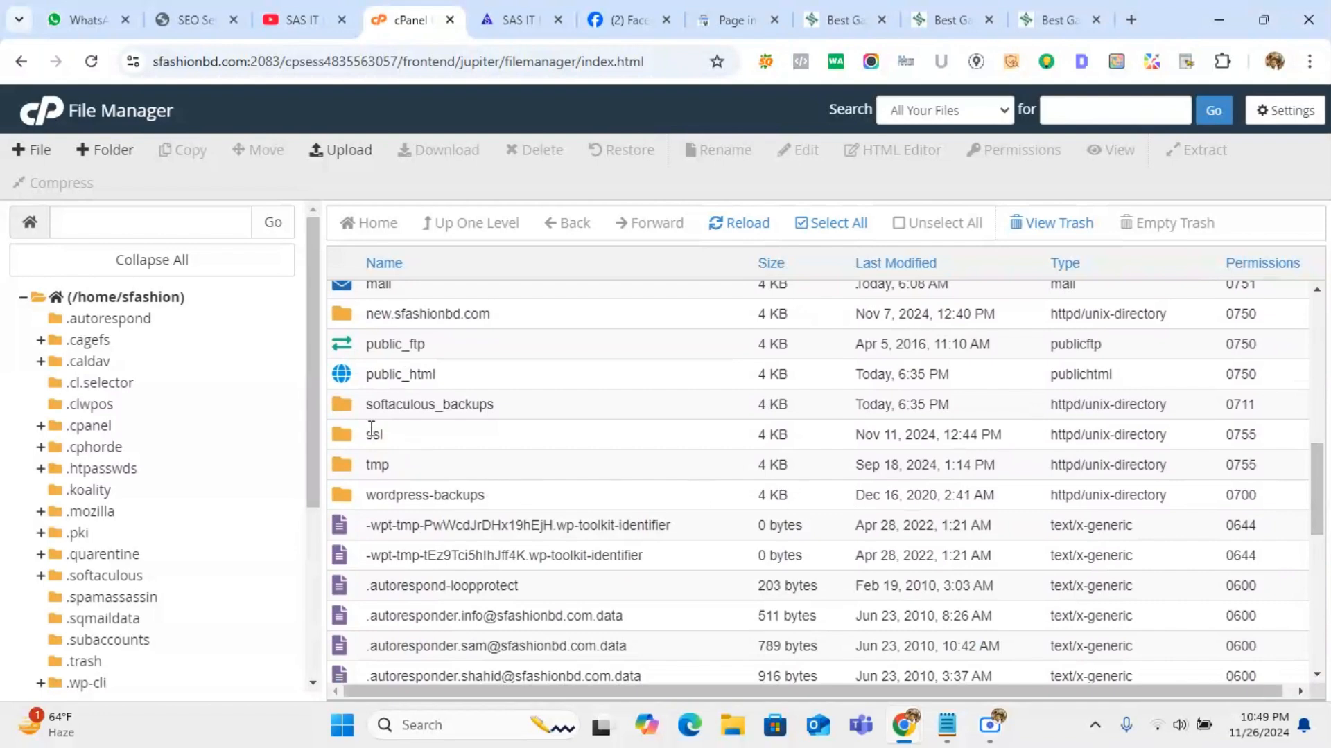
{"action": "right_click", "coordinate": [345, 382]}
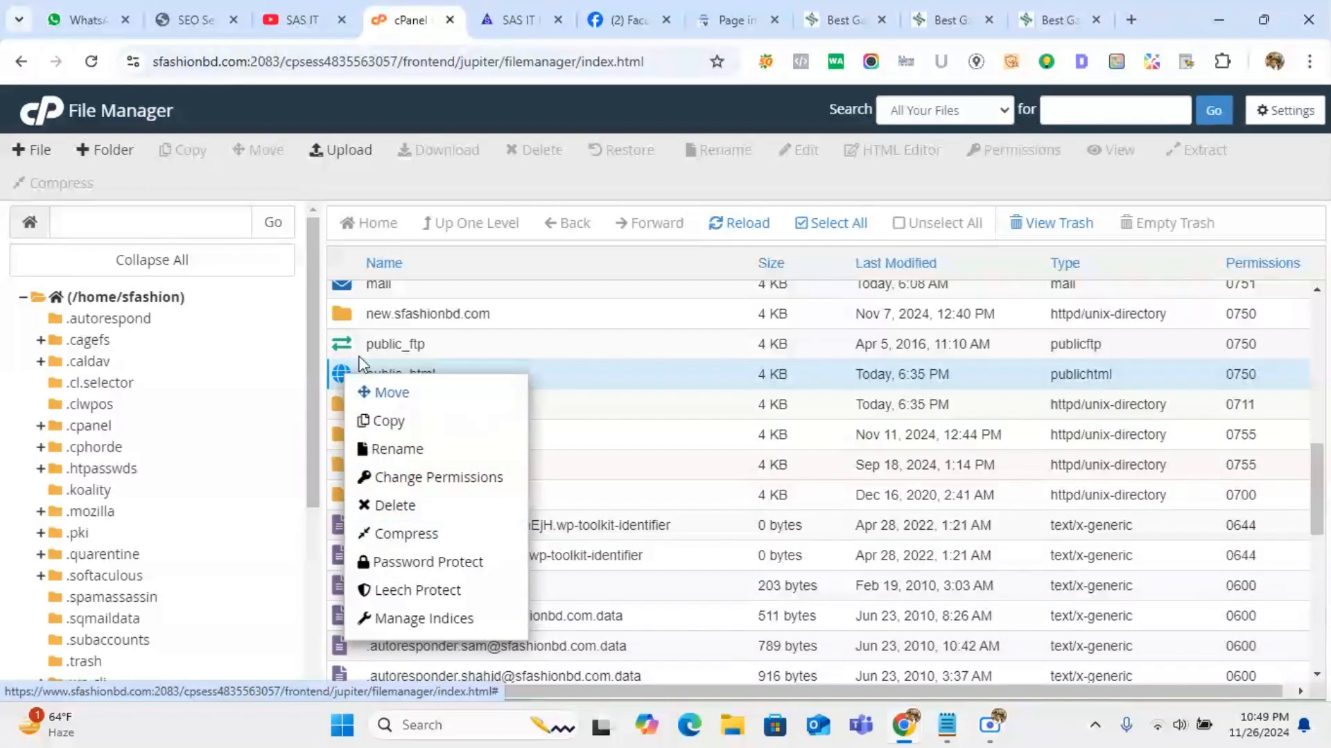
{"action": "left_click", "coordinate": [337, 376]}
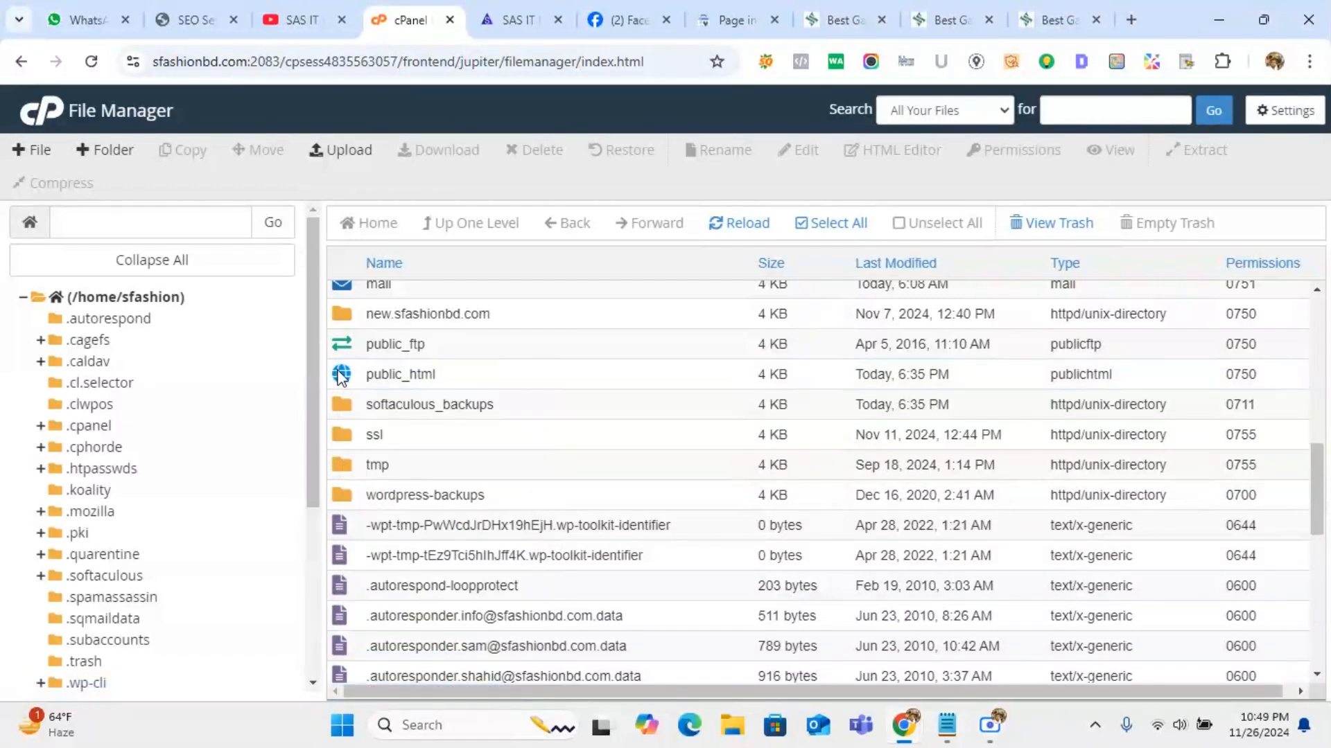
{"action": "left_click", "coordinate": [339, 376]}
{"action": "right_click", "coordinate": [339, 376]}
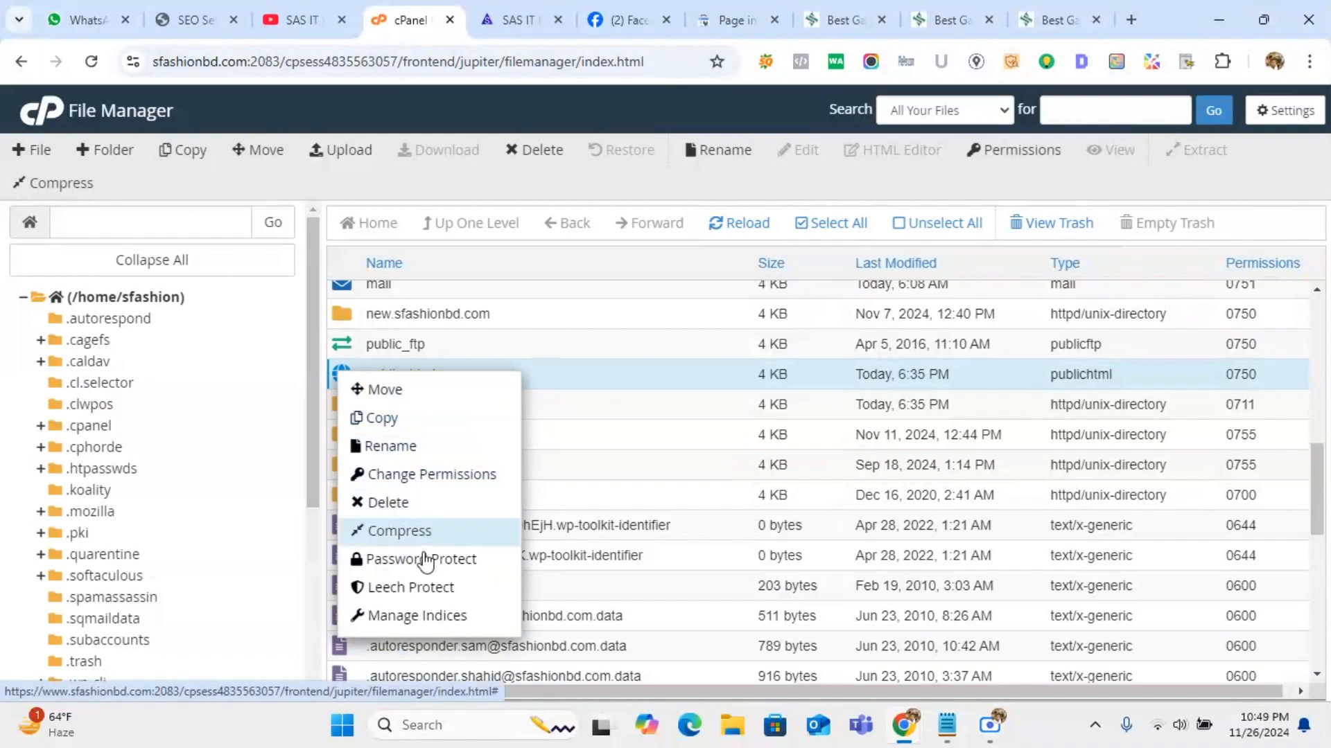
{"action": "left_click", "coordinate": [565, 371]}
{"action": "right_click", "coordinate": [566, 378]}
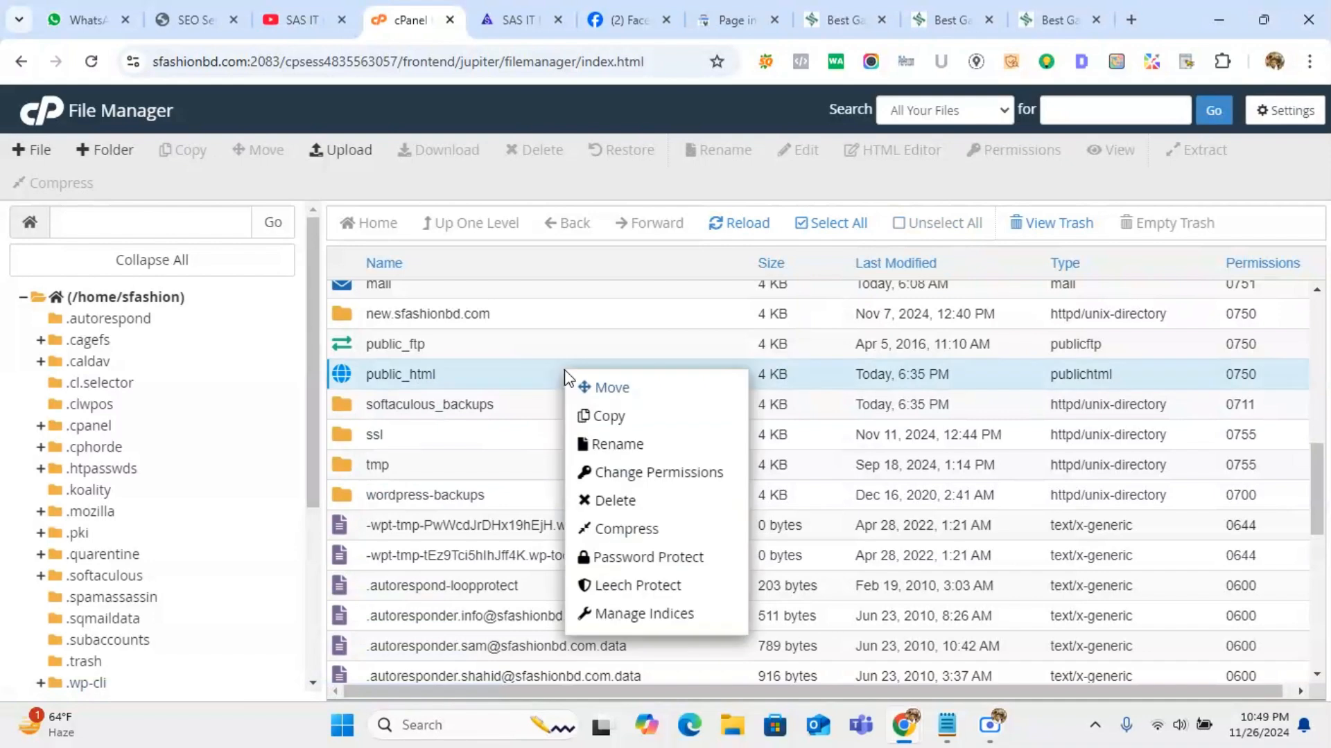
{"action": "double_click", "coordinate": [338, 382]}
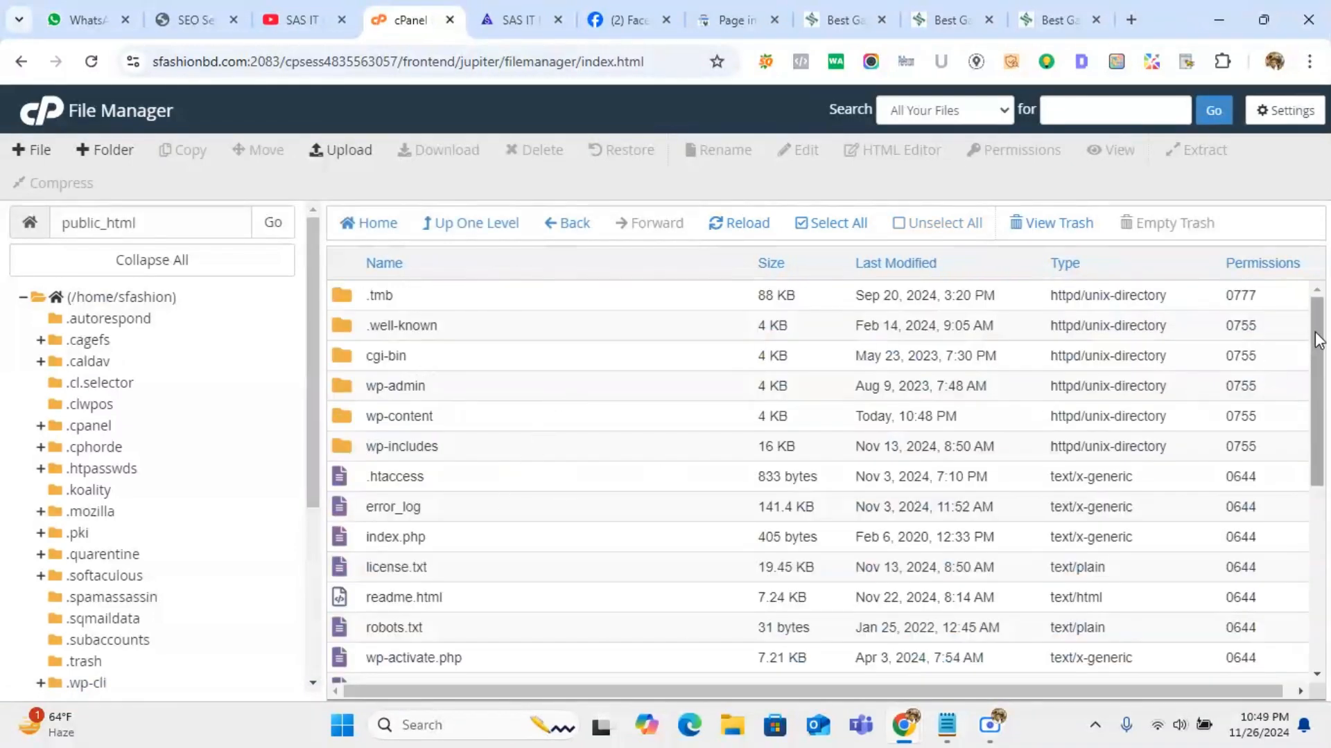
Step: Open robots.txt in public_html for editing and add an empty line below the Crawl-Delay rule
{"action": "left_click_drag", "start_coordinate": [1316, 331], "coordinate": [1308, 444]}
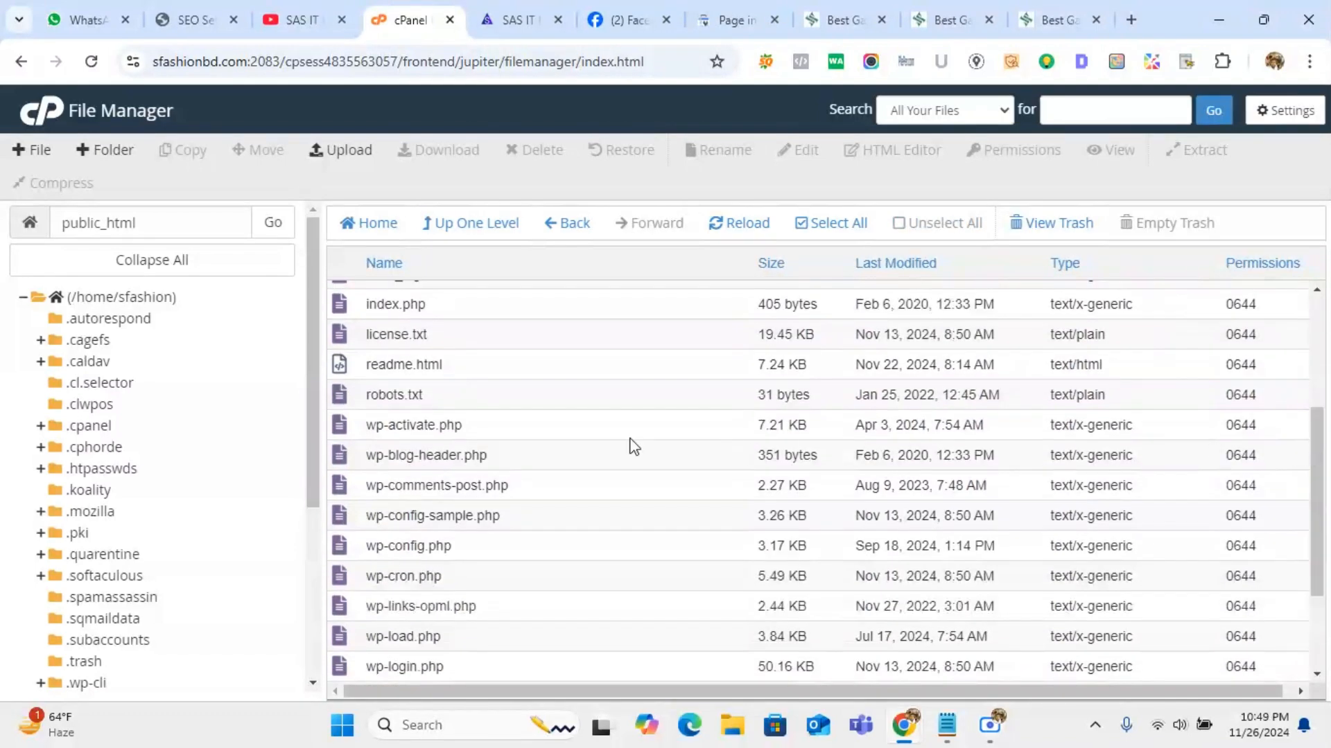
{"action": "right_click", "coordinate": [340, 397]}
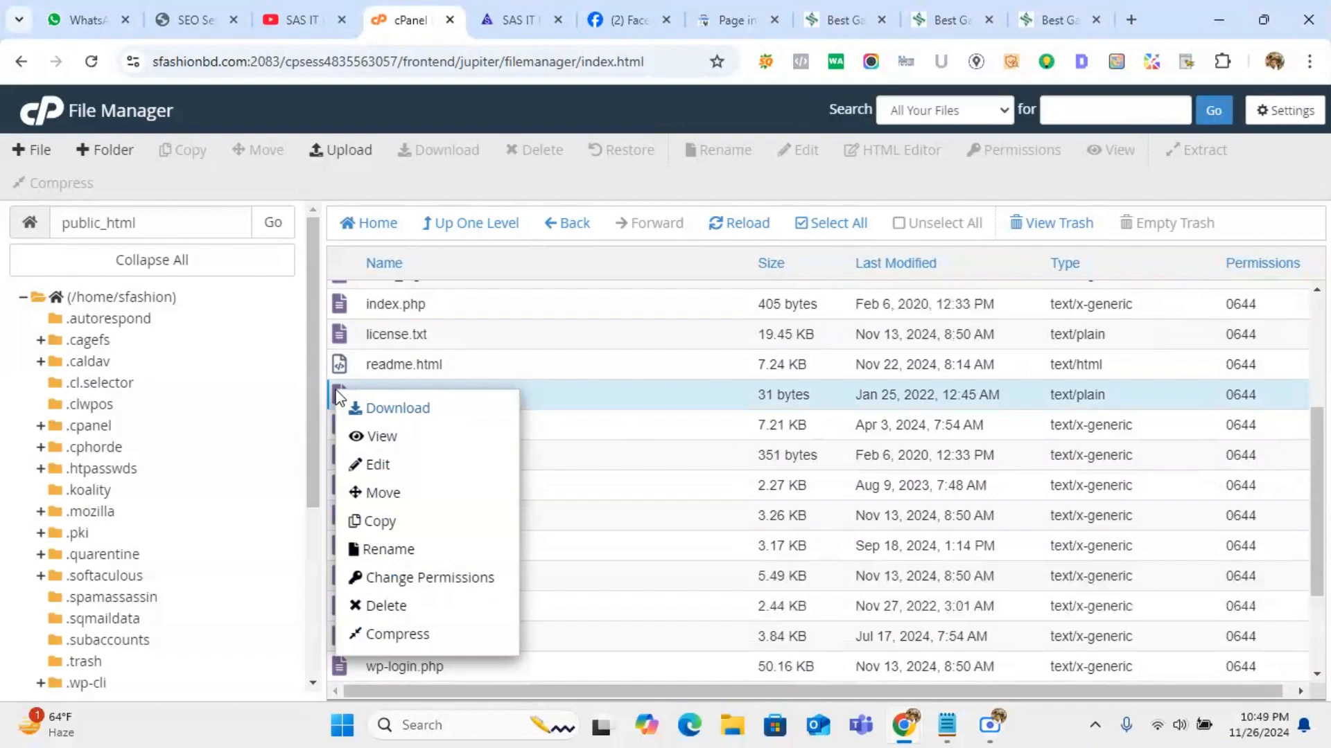
{"action": "left_click", "coordinate": [389, 468]}
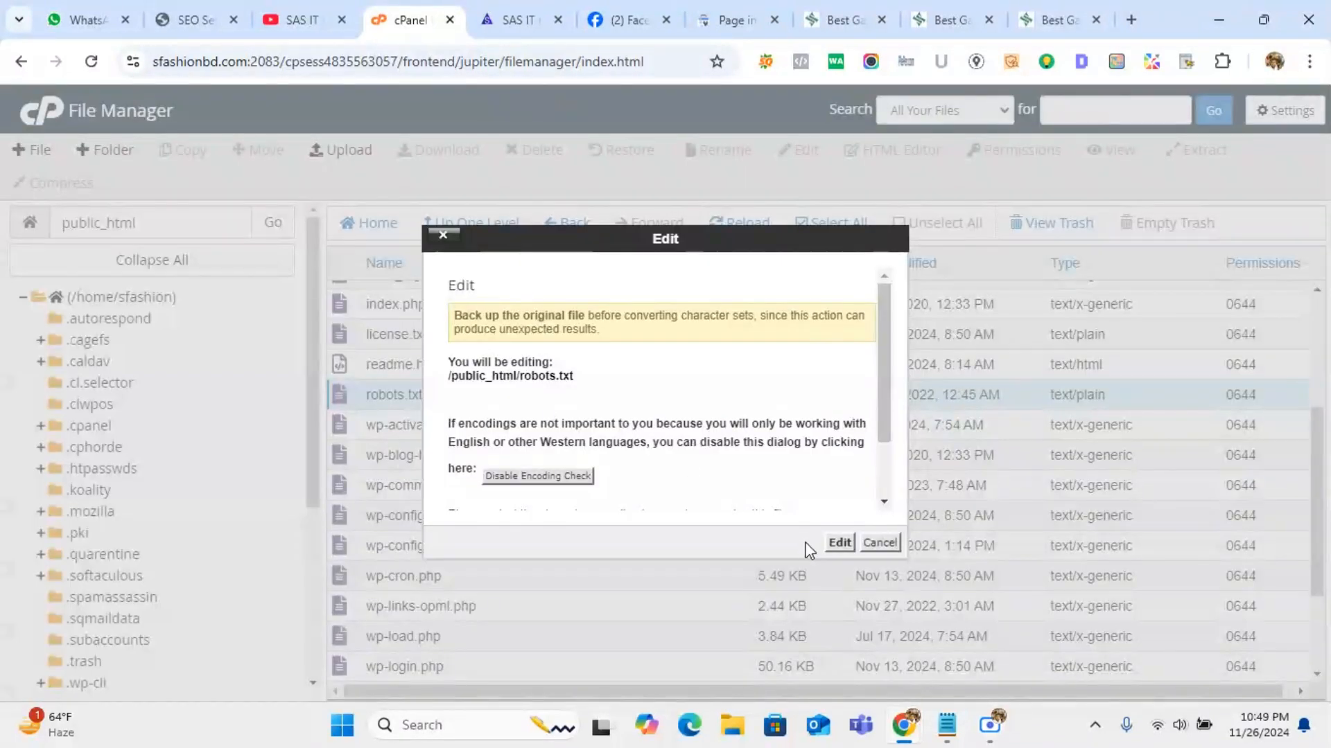
{"action": "left_click", "coordinate": [837, 545]}
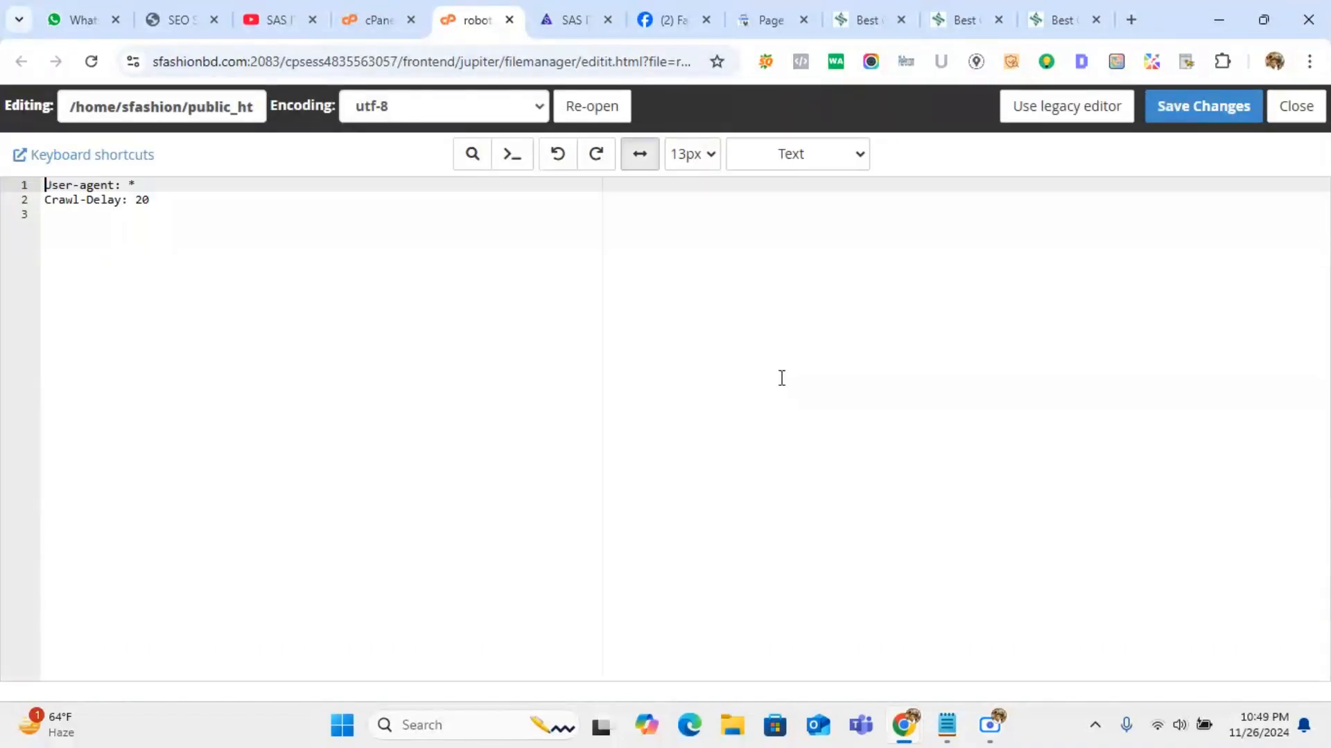
{"action": "left_click", "coordinate": [180, 202]}
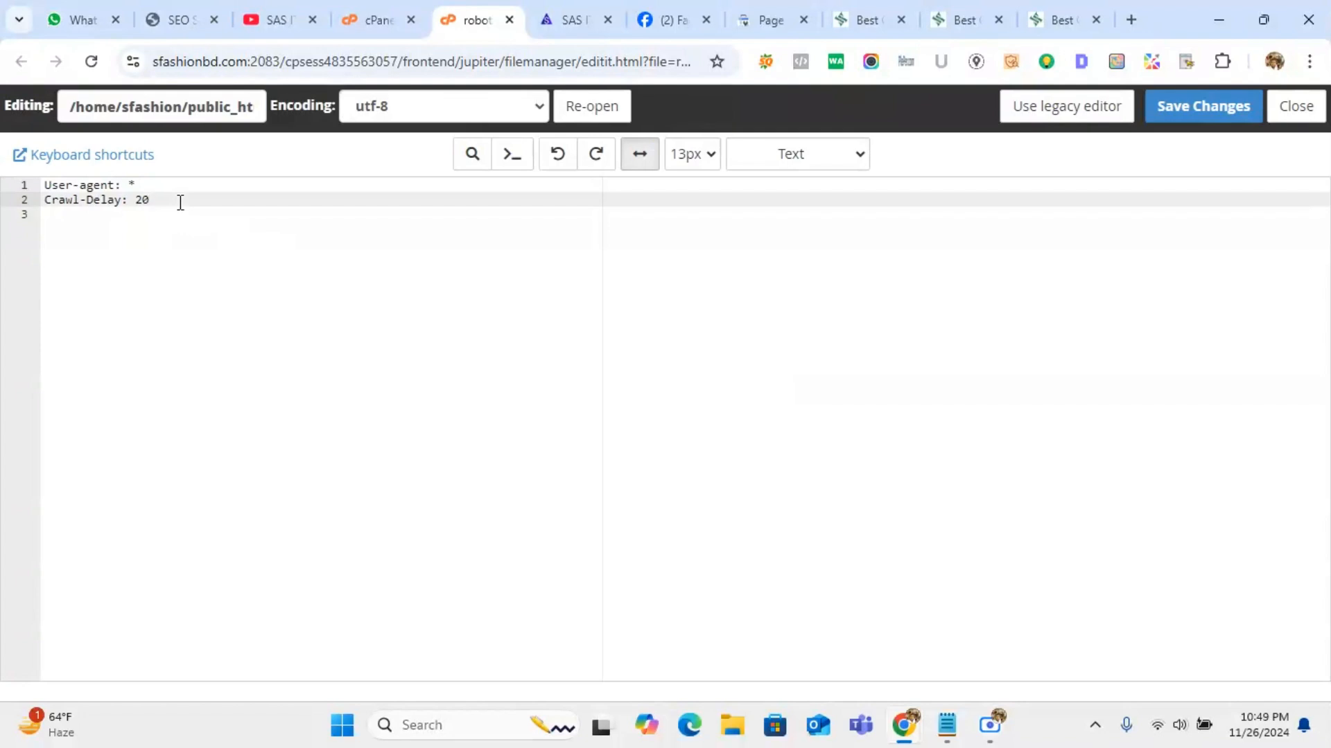
{"action": "key", "text": "Return"}
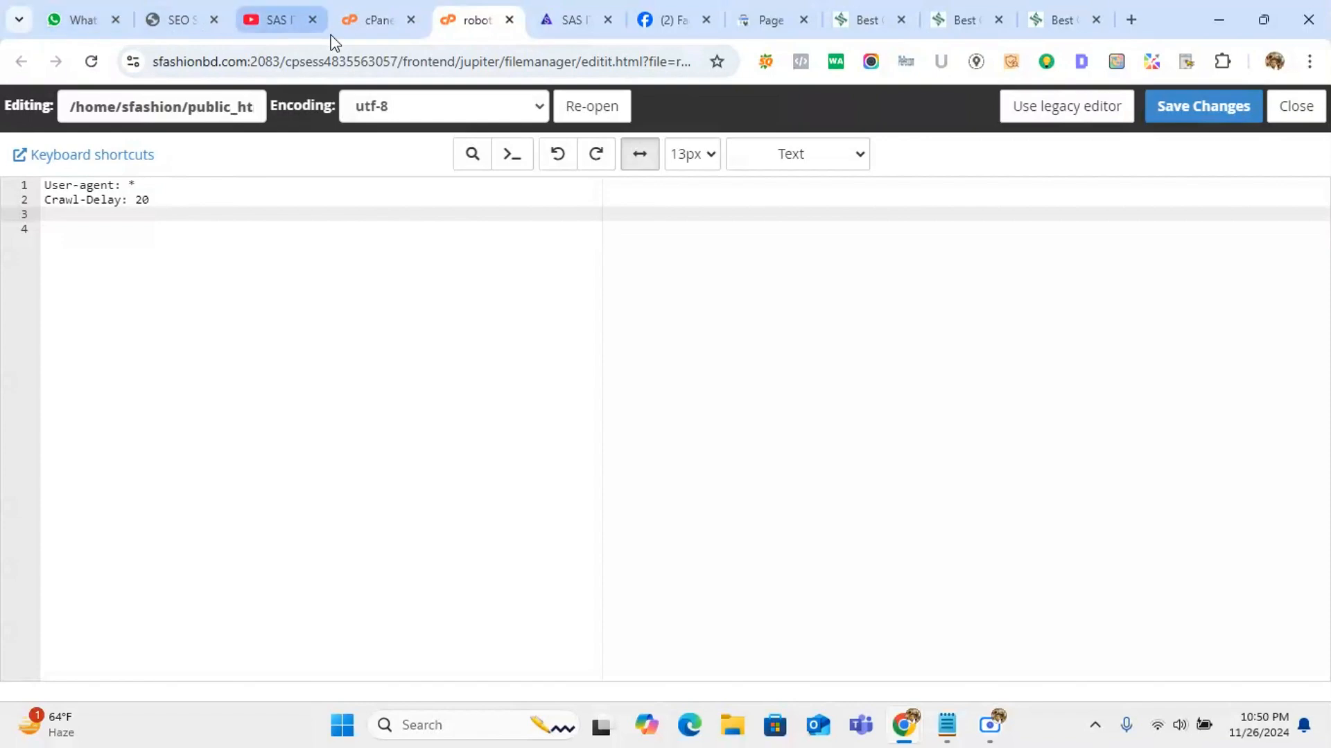
Step: Copy the Oct 8, 2024 wordfence URL from Search Console into a new browser tab and copy only its ?wordfence_logHuman= part
{"action": "left_click", "coordinate": [772, 27]}
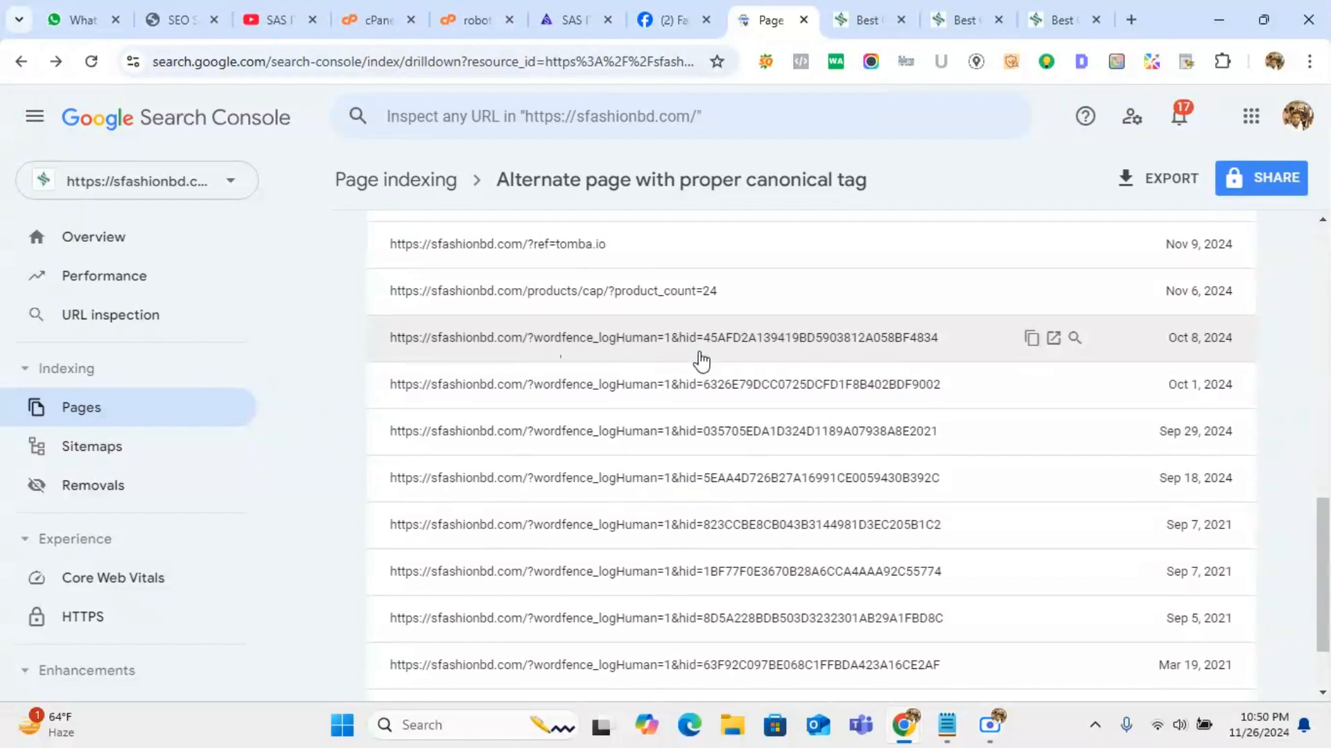
{"action": "left_click", "coordinate": [1032, 339]}
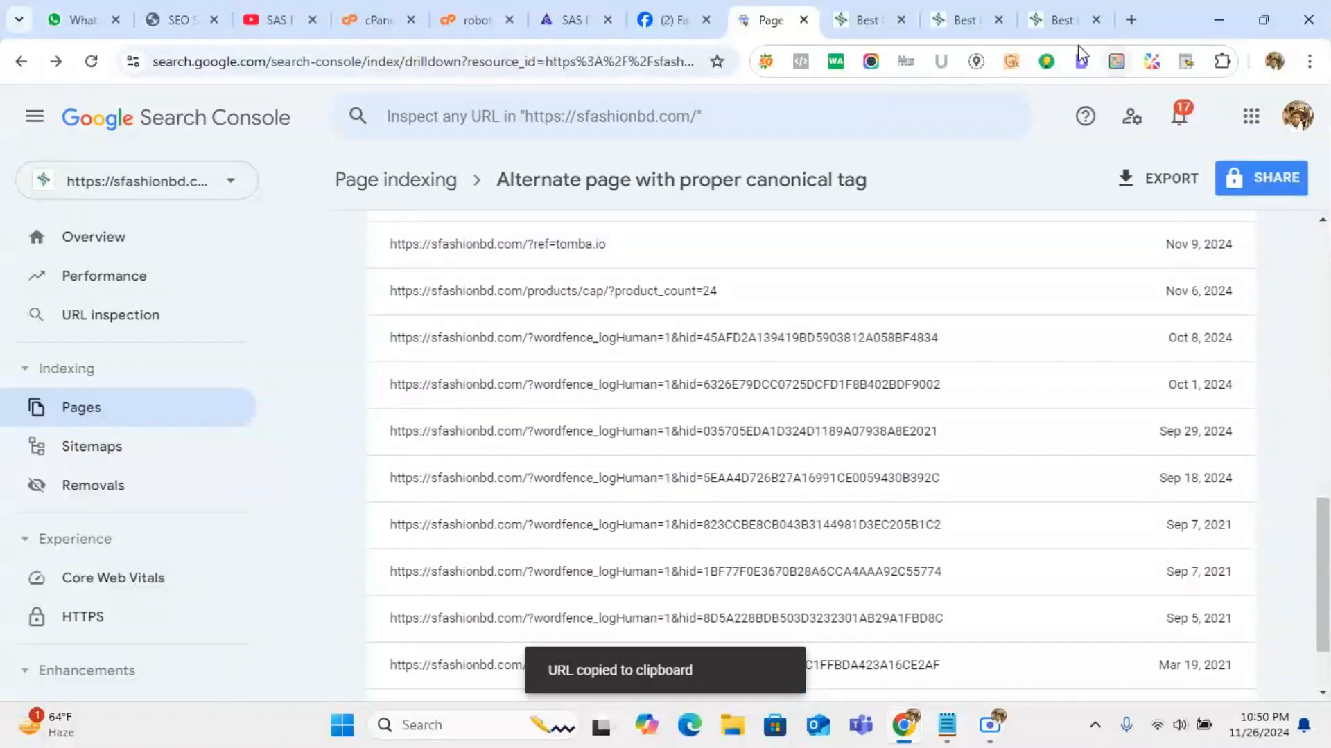
{"action": "left_click", "coordinate": [1065, 25]}
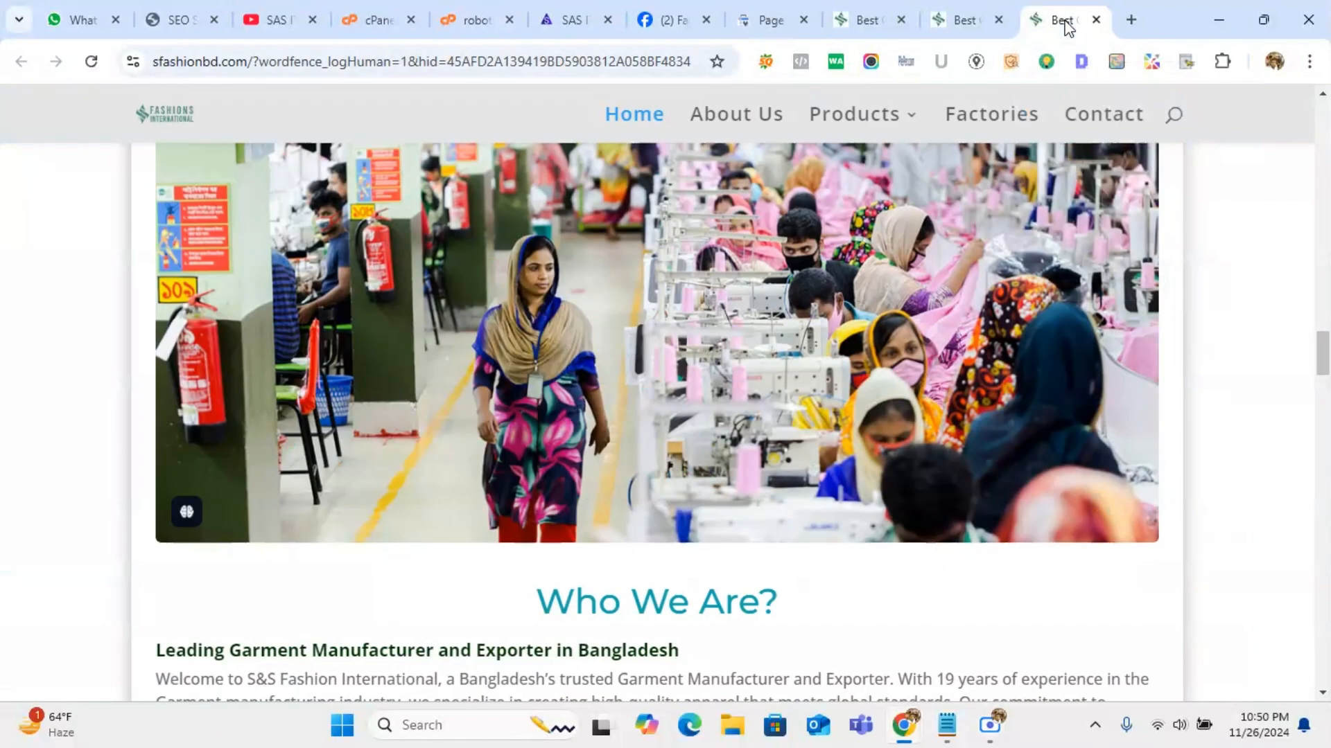
{"action": "left_click", "coordinate": [1131, 19]}
{"action": "left_click", "coordinate": [506, 55]}
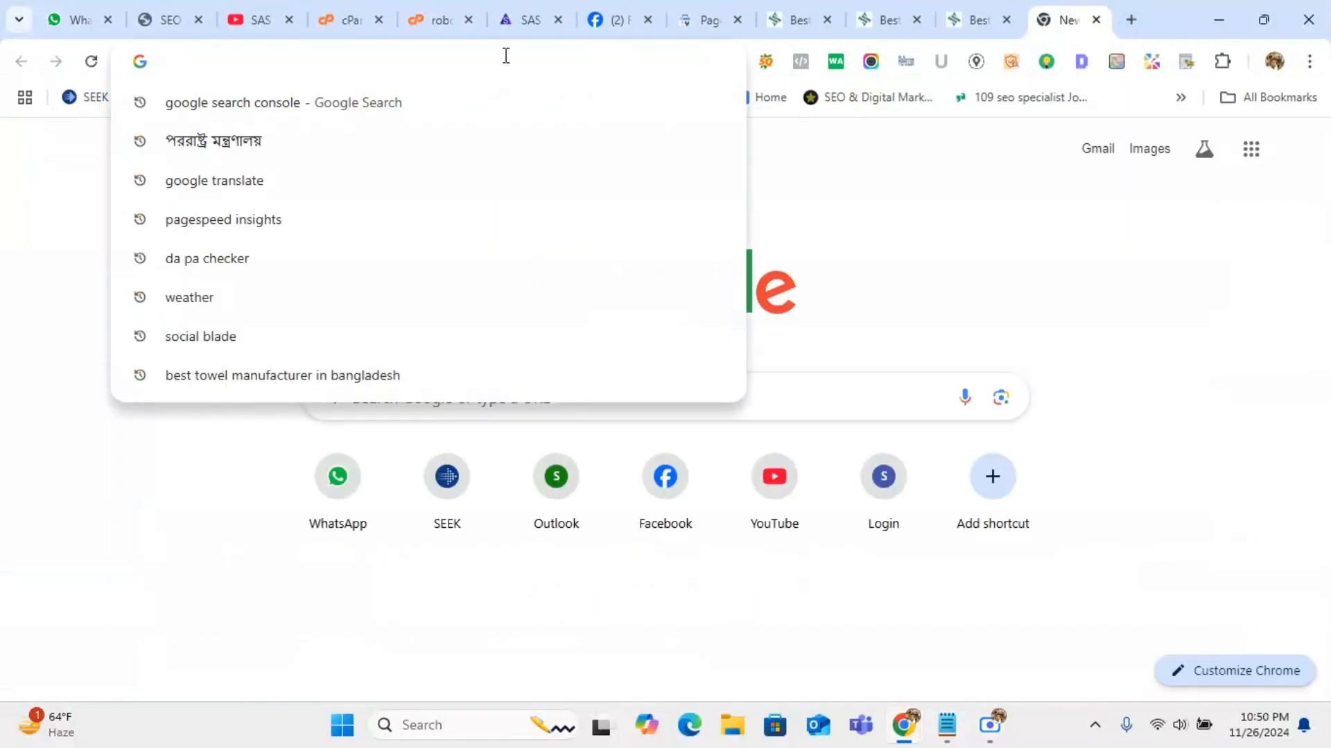
{"action": "key", "text": "ctrl+v"}
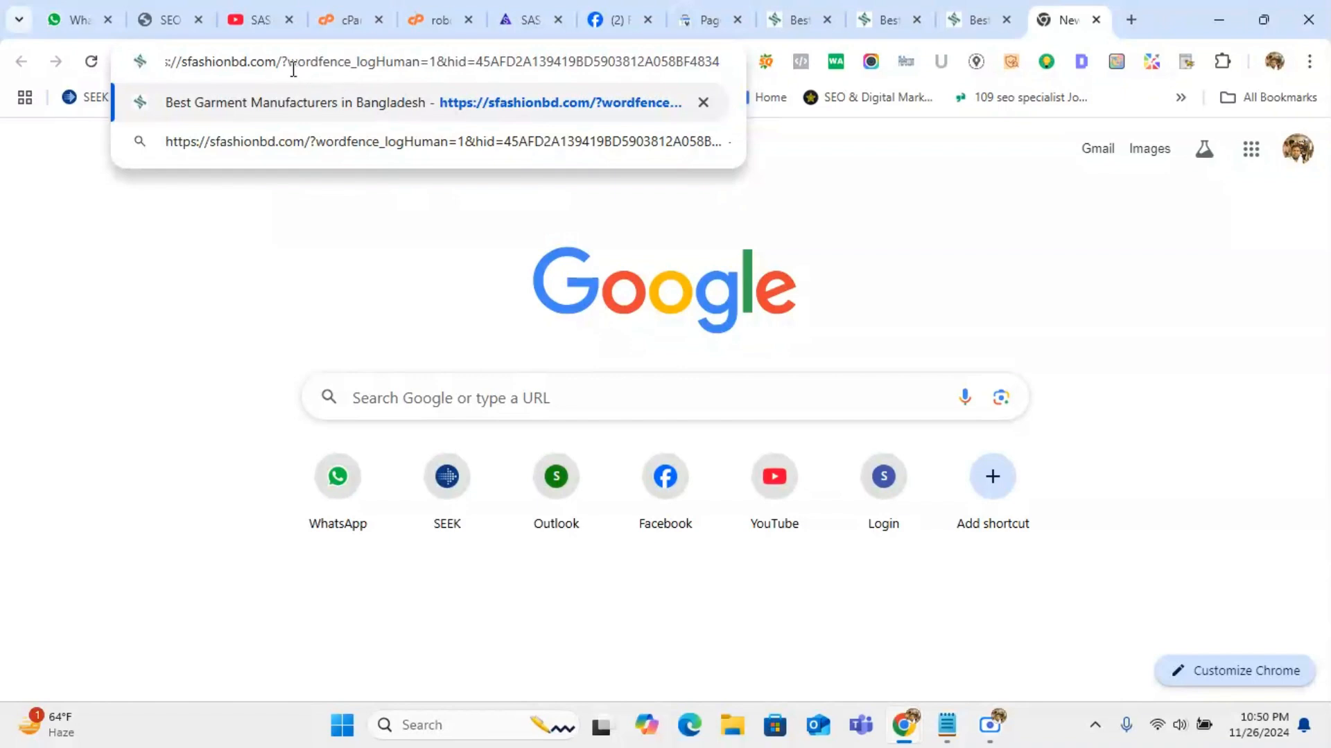
{"action": "left_click_drag", "start_coordinate": [284, 63], "coordinate": [436, 63]}
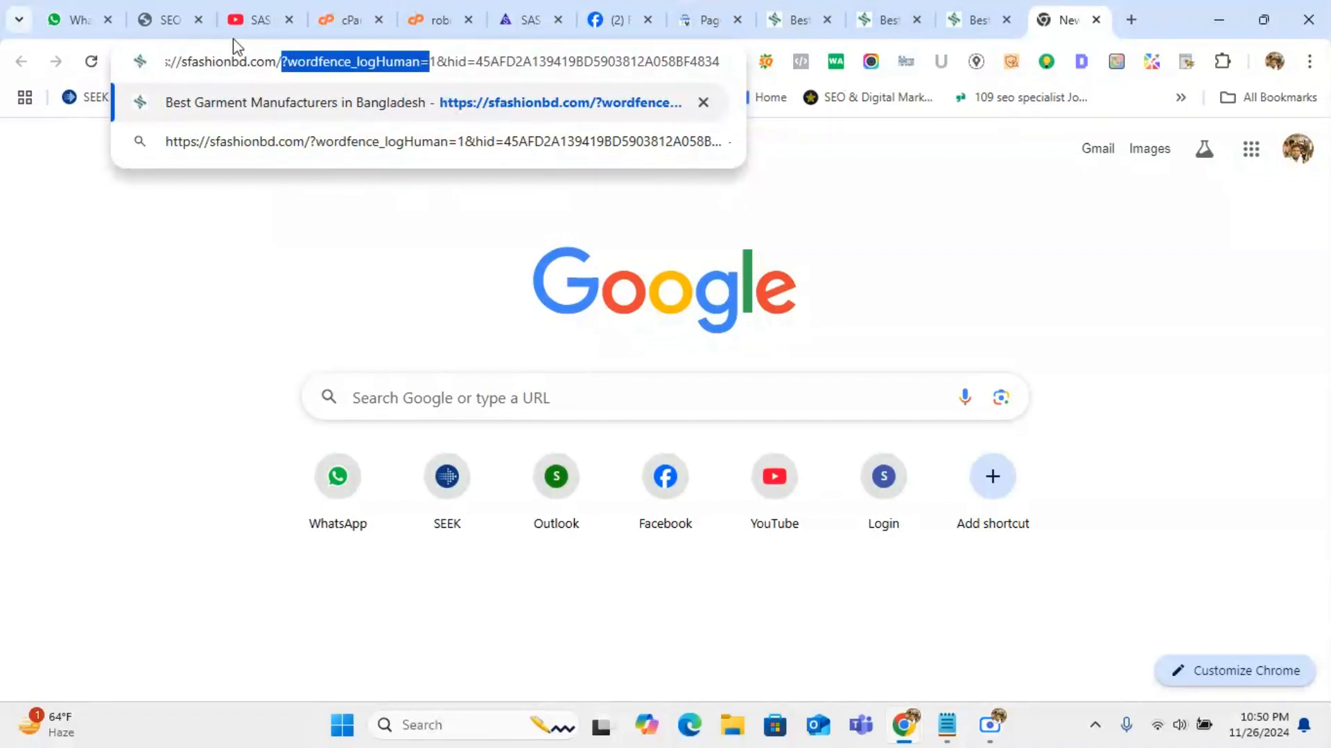
Step: Add the rule Disallow:/?wordfence_logHuman= on line 3 of robots.txt
{"action": "left_click", "coordinate": [362, 26]}
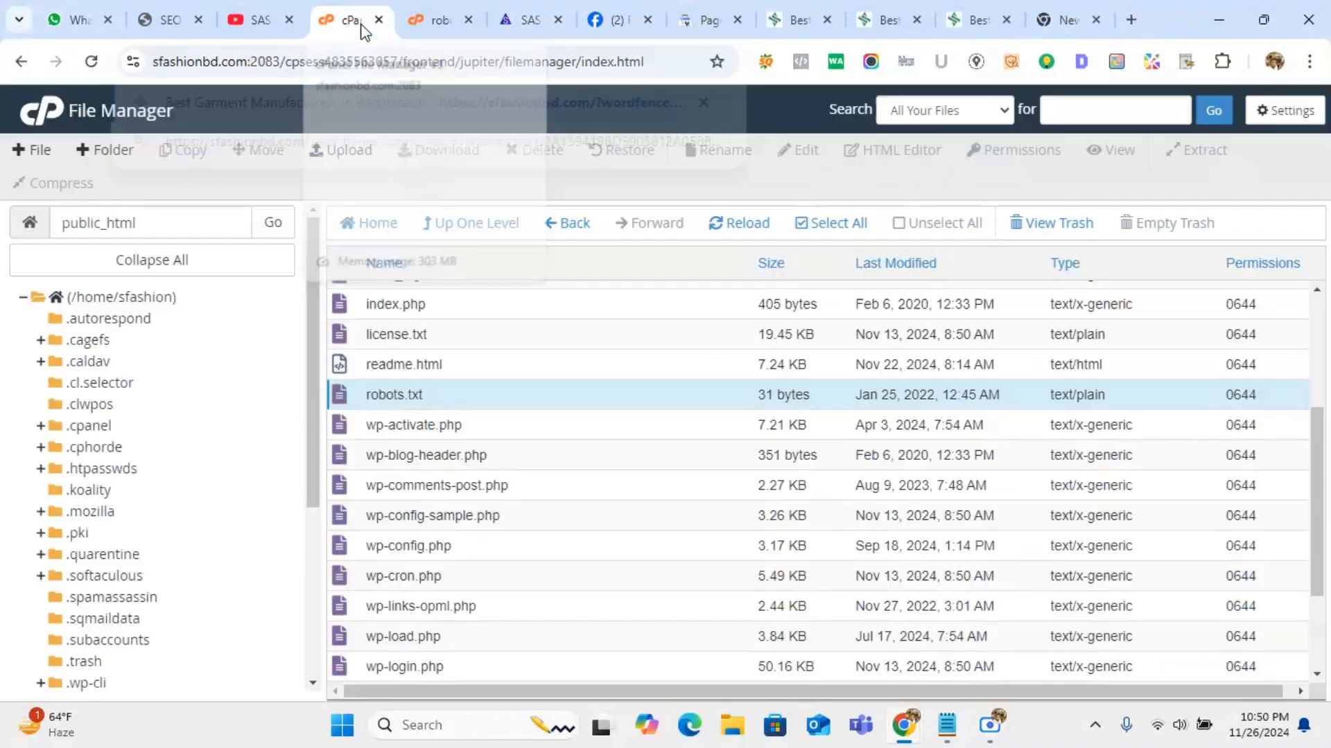
{"action": "left_click", "coordinate": [440, 28]}
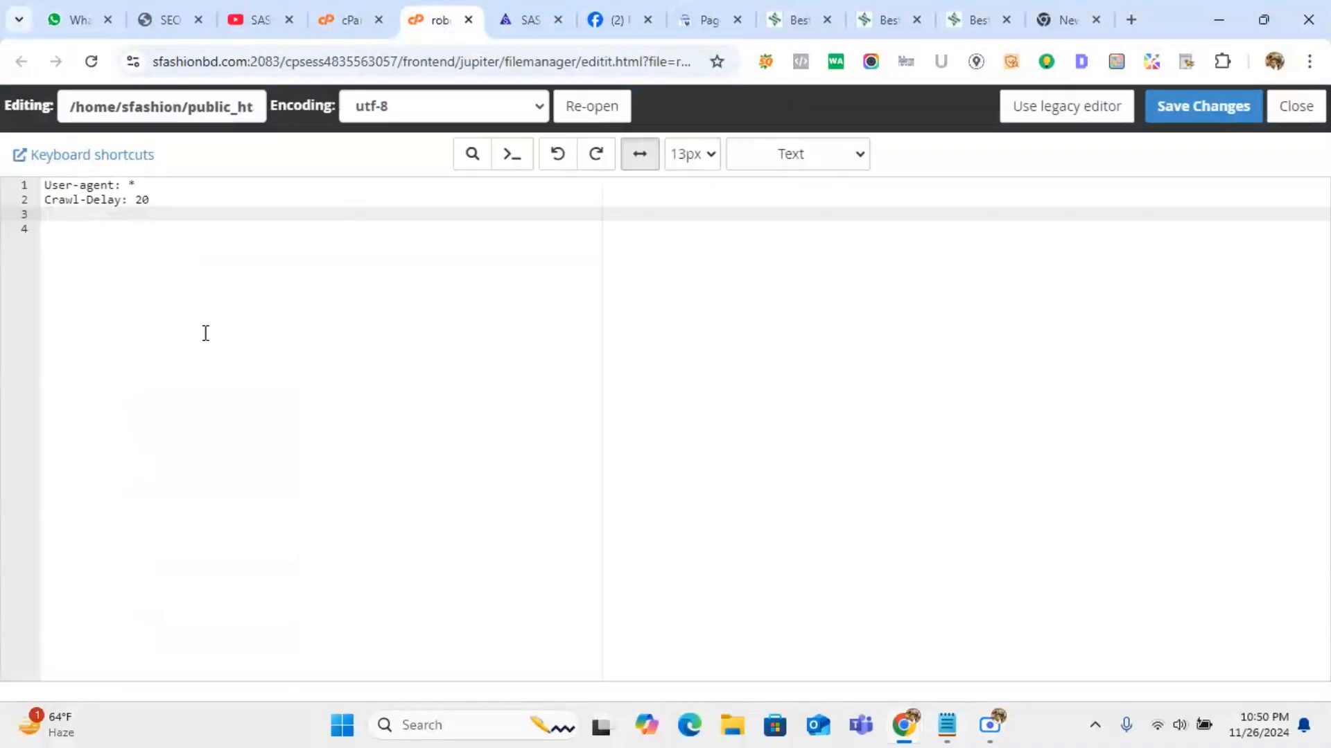
{"action": "key", "text": "ctrl+v"}
{"action": "left_click", "coordinate": [45, 216]}
{"action": "type", "text": "Disallow"}
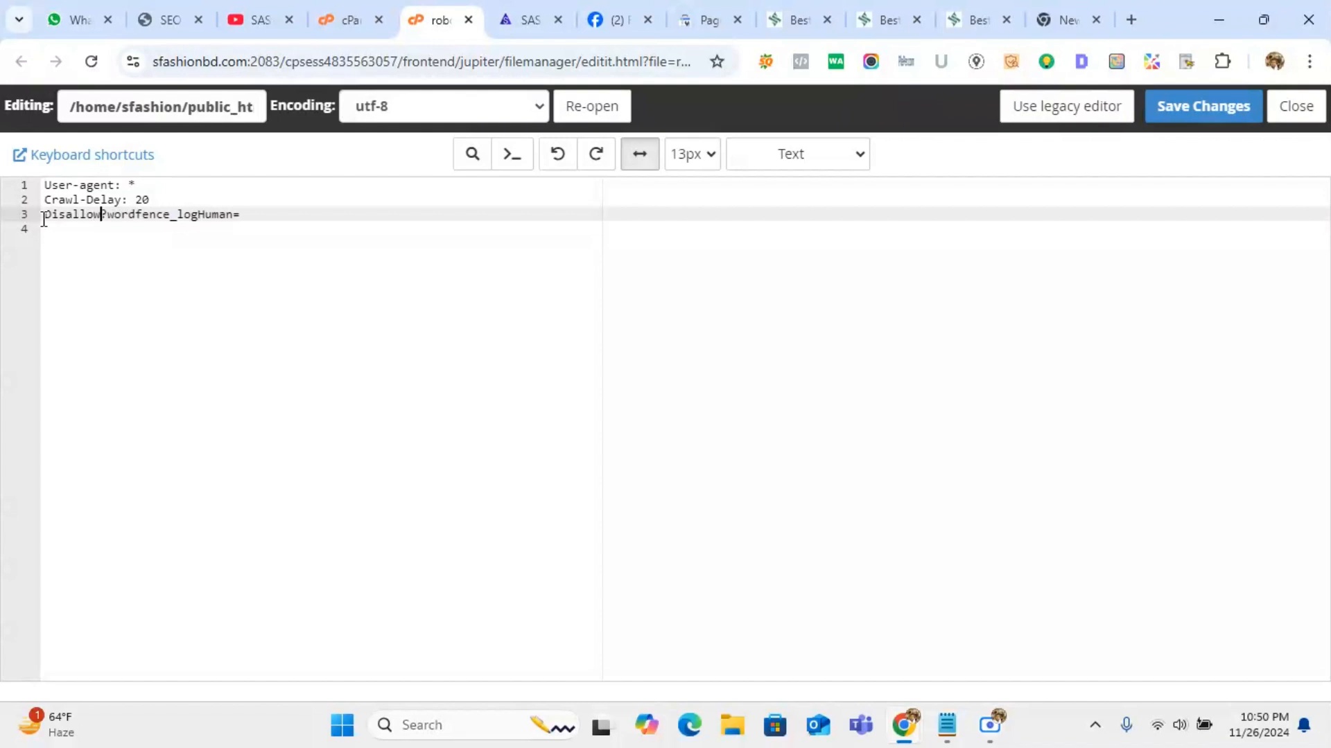
{"action": "type", "text": ":"}
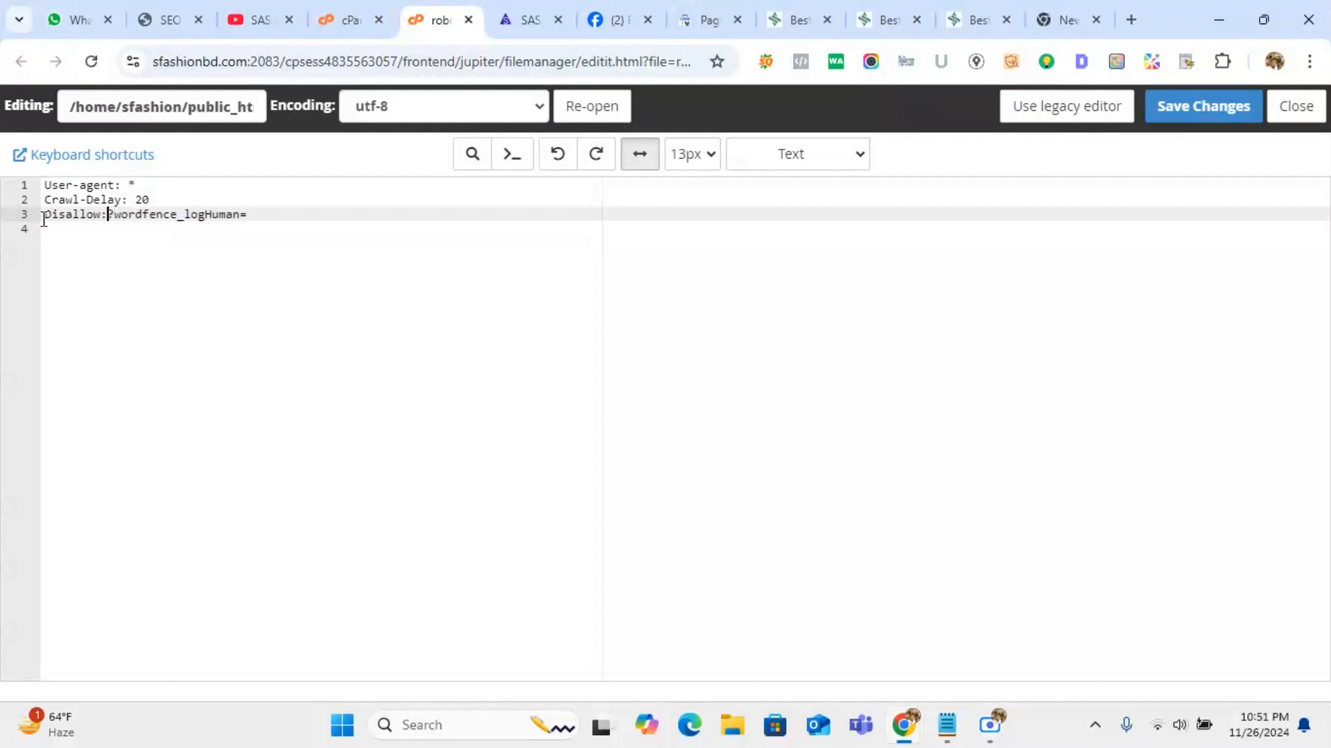
{"action": "type", "text": "/"}
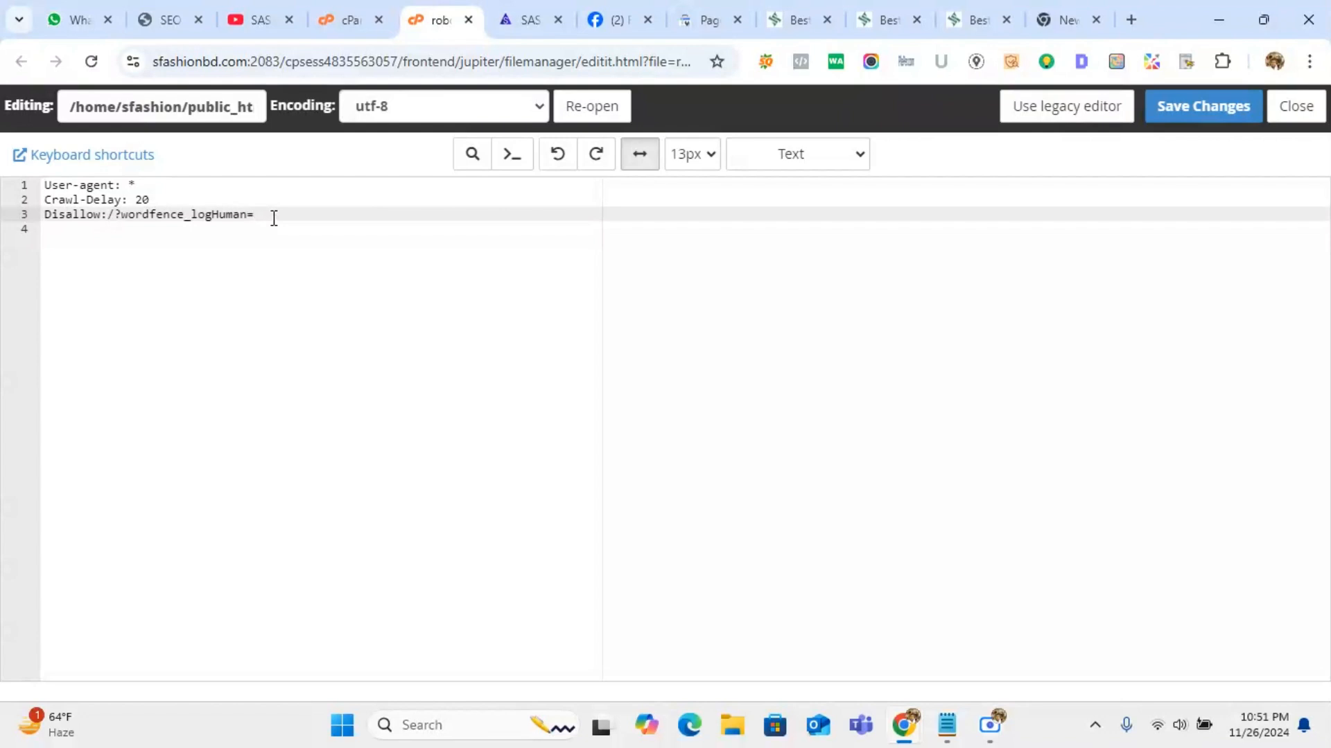
{"action": "left_click", "coordinate": [180, 269]}
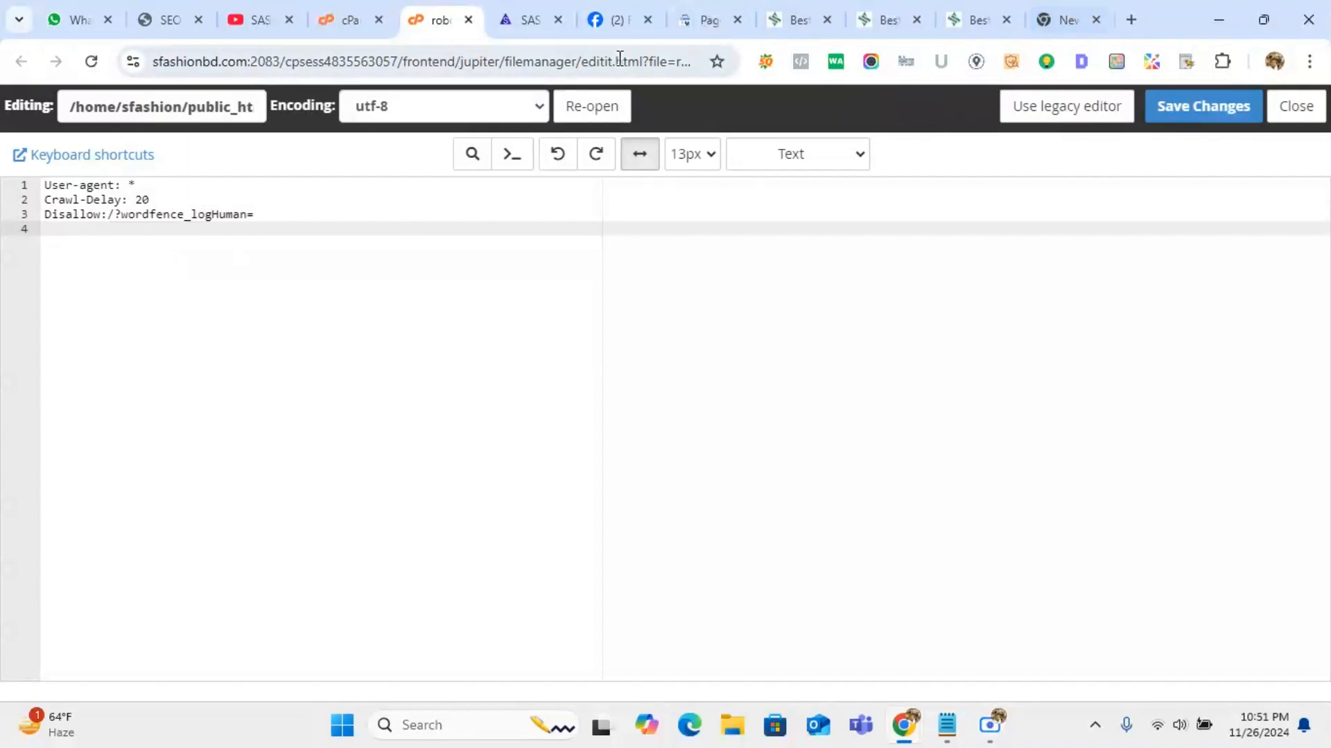
{"action": "left_click", "coordinate": [707, 20]}
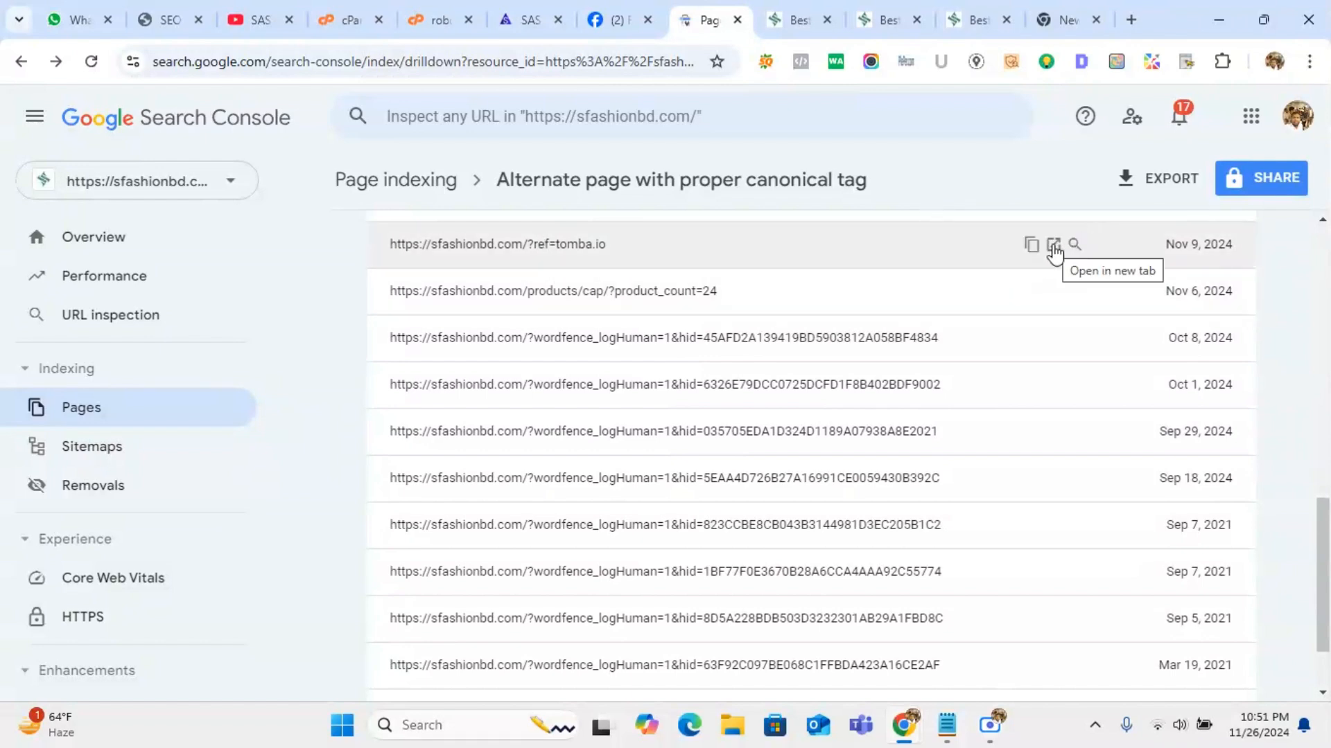
{"action": "left_click", "coordinate": [792, 19]}
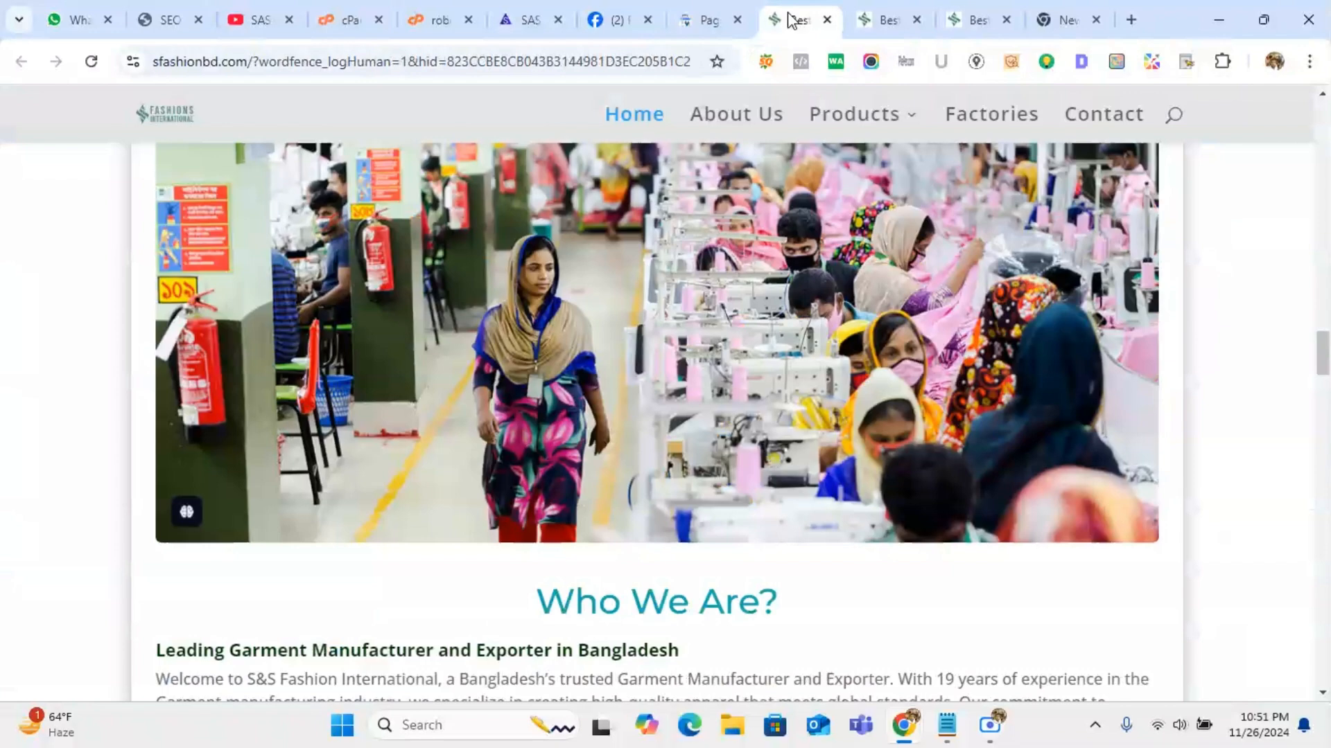
{"action": "left_click", "coordinate": [889, 19]}
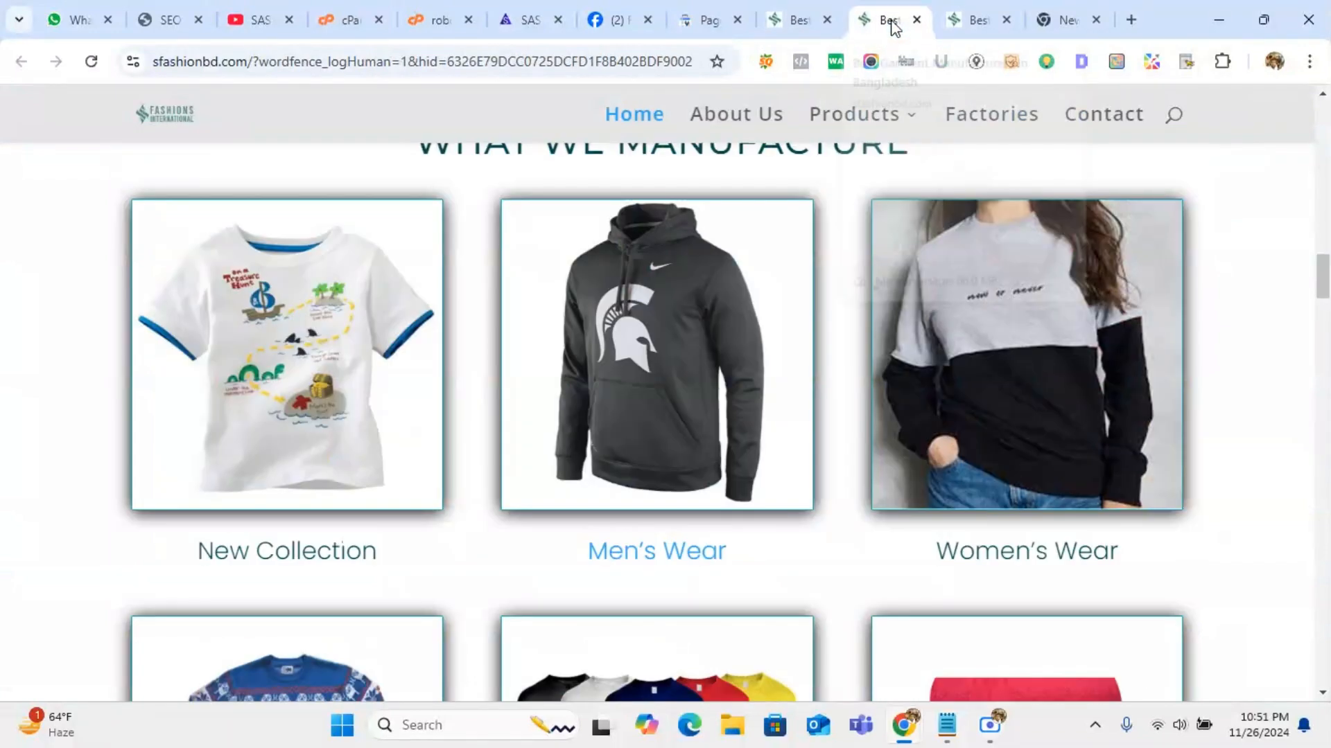
{"action": "left_click", "coordinate": [980, 23]}
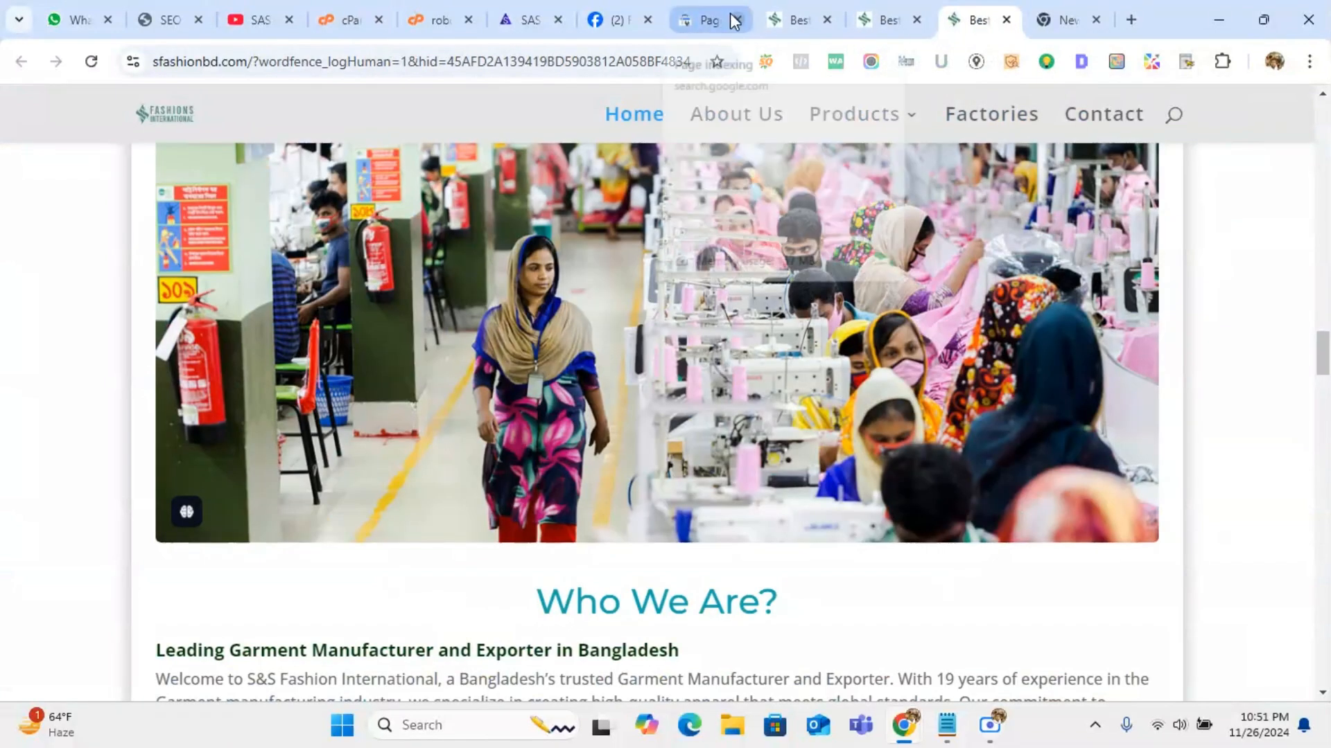
{"action": "left_click", "coordinate": [708, 20]}
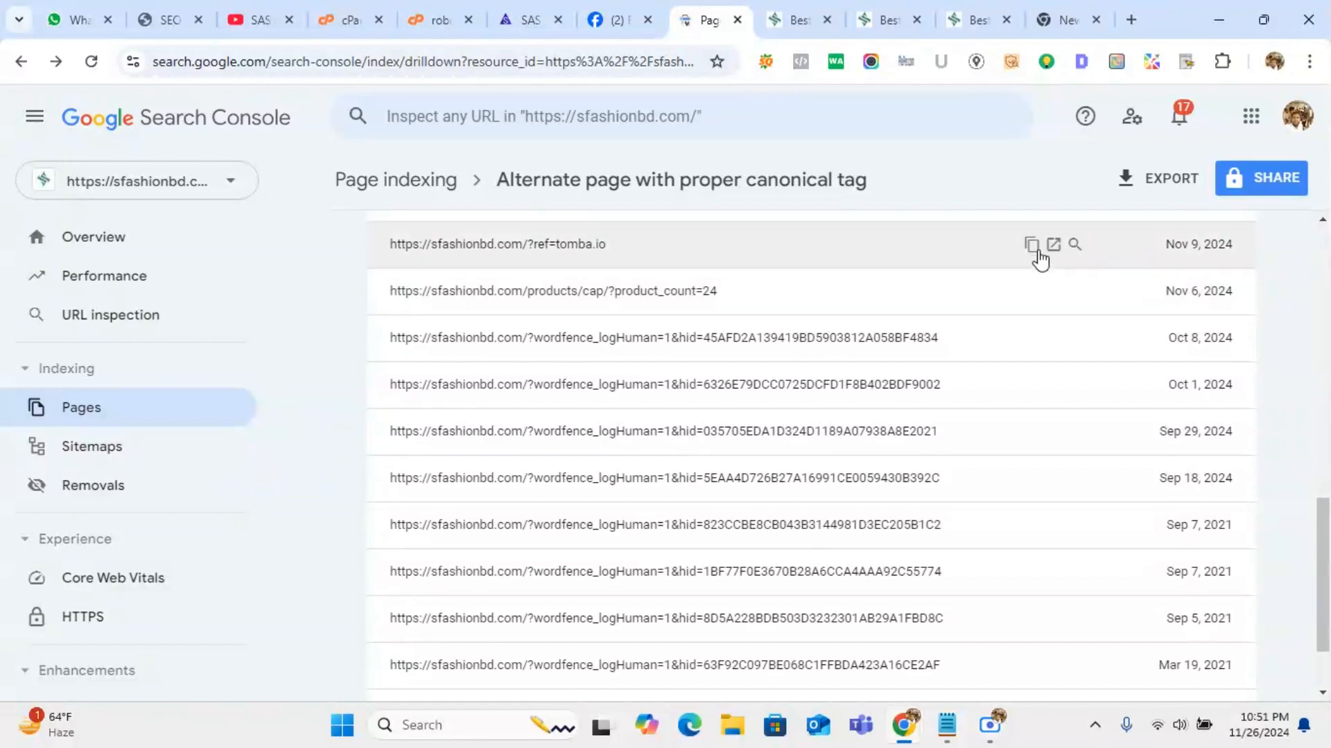
{"action": "left_click", "coordinate": [1031, 245]}
{"action": "left_click", "coordinate": [1066, 29]}
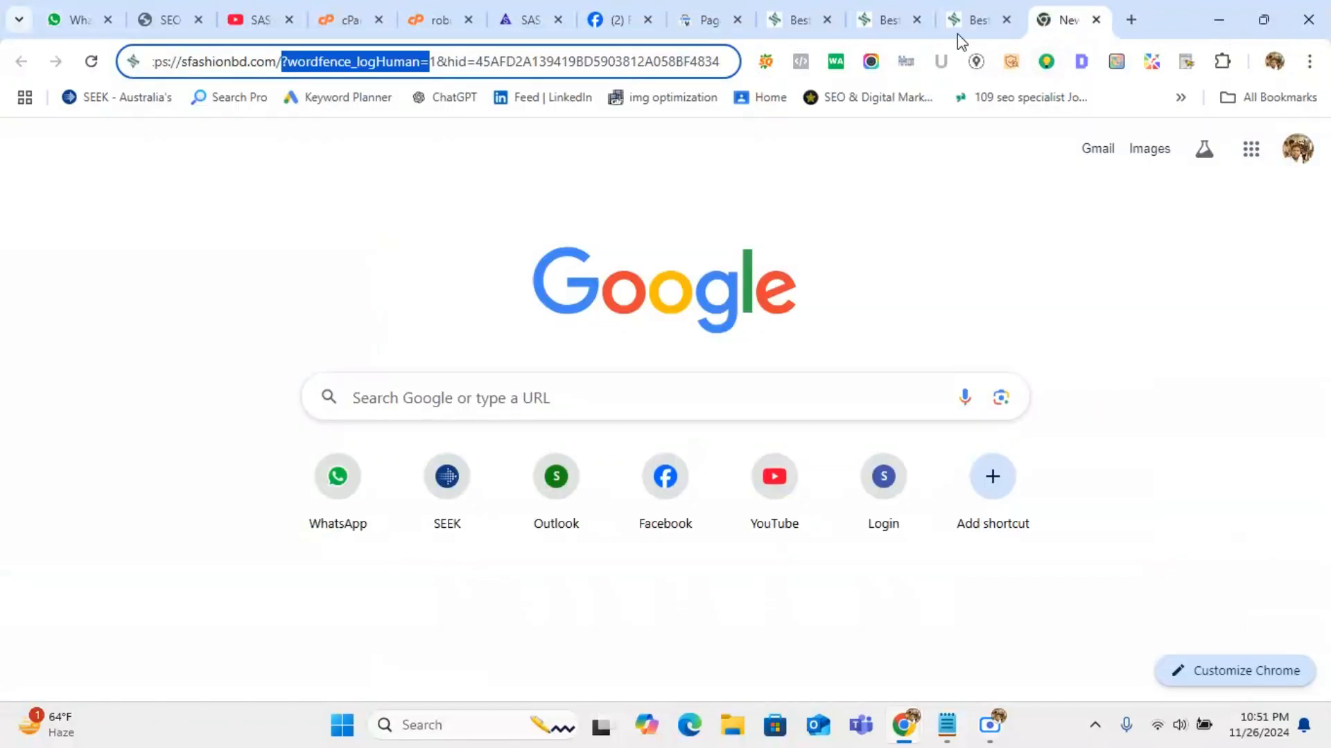
{"action": "key", "text": "ctrl+a"}
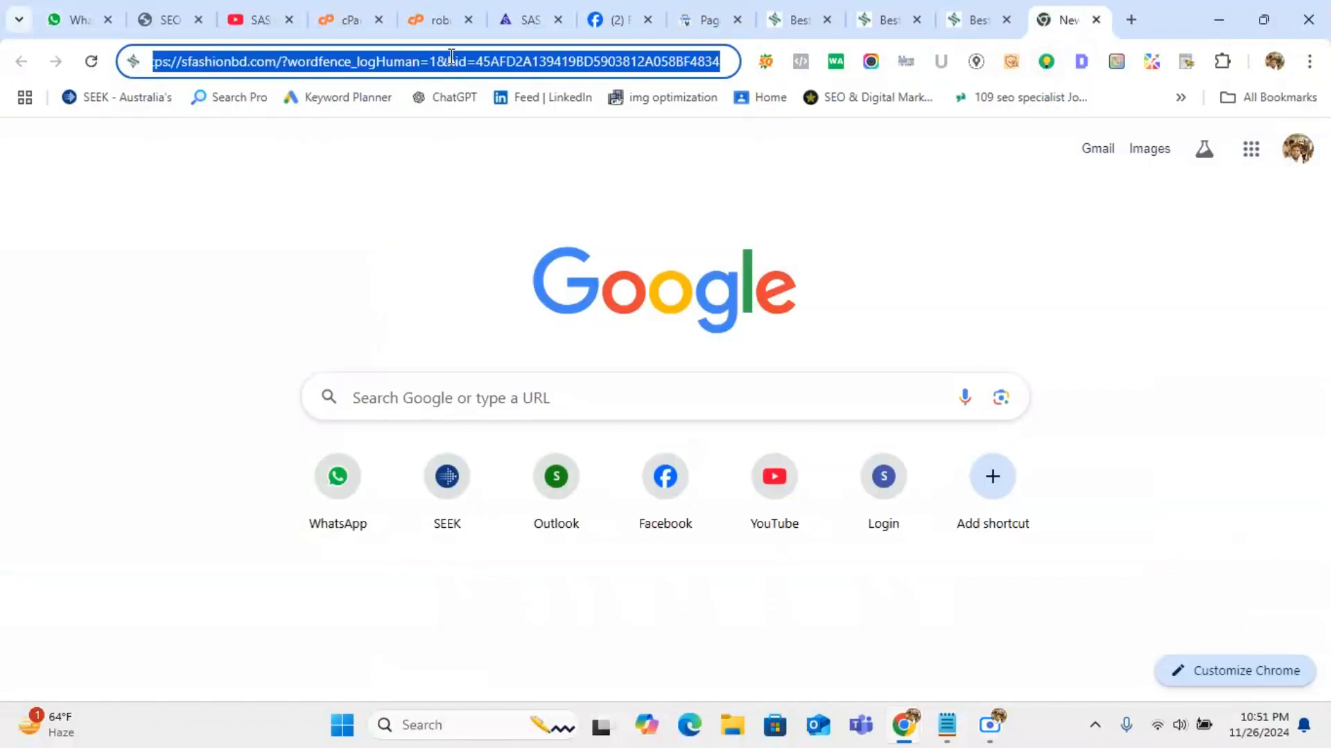
{"action": "key", "text": "ctrl+v"}
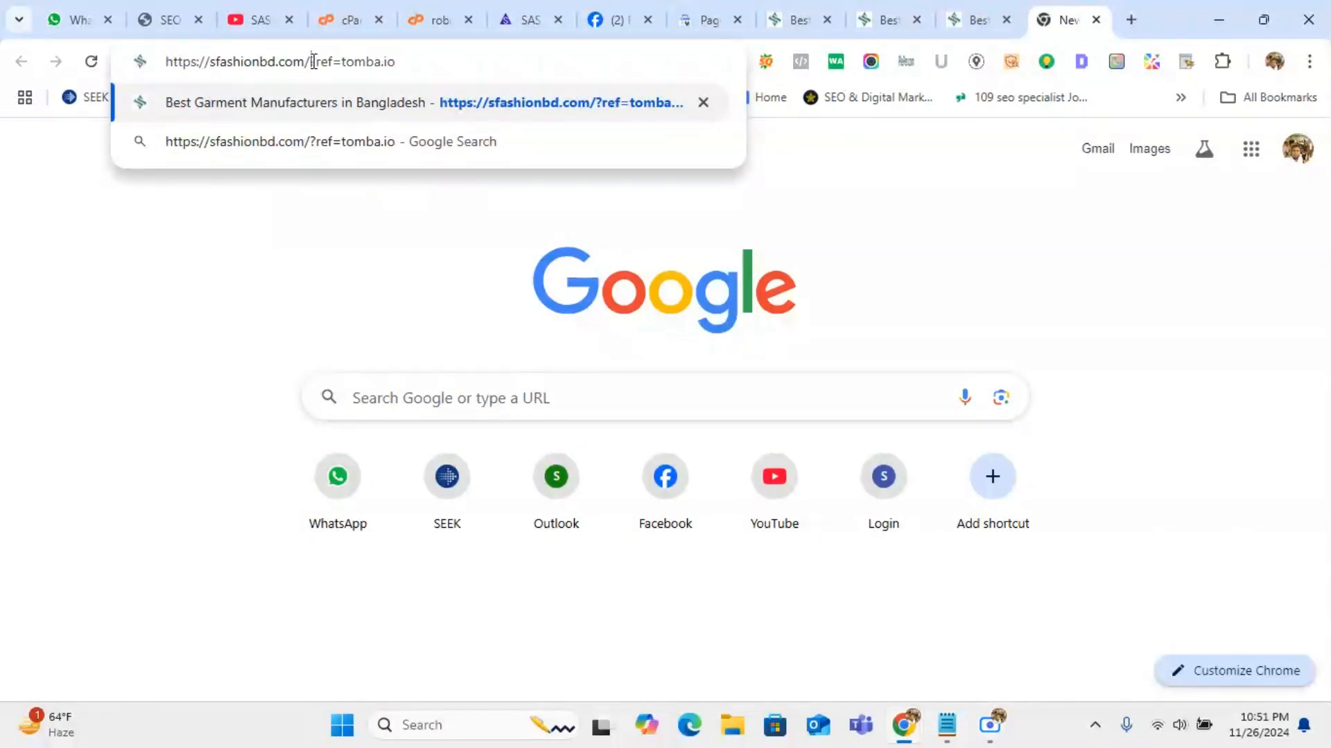
{"action": "left_click_drag", "start_coordinate": [312, 61], "coordinate": [411, 66]}
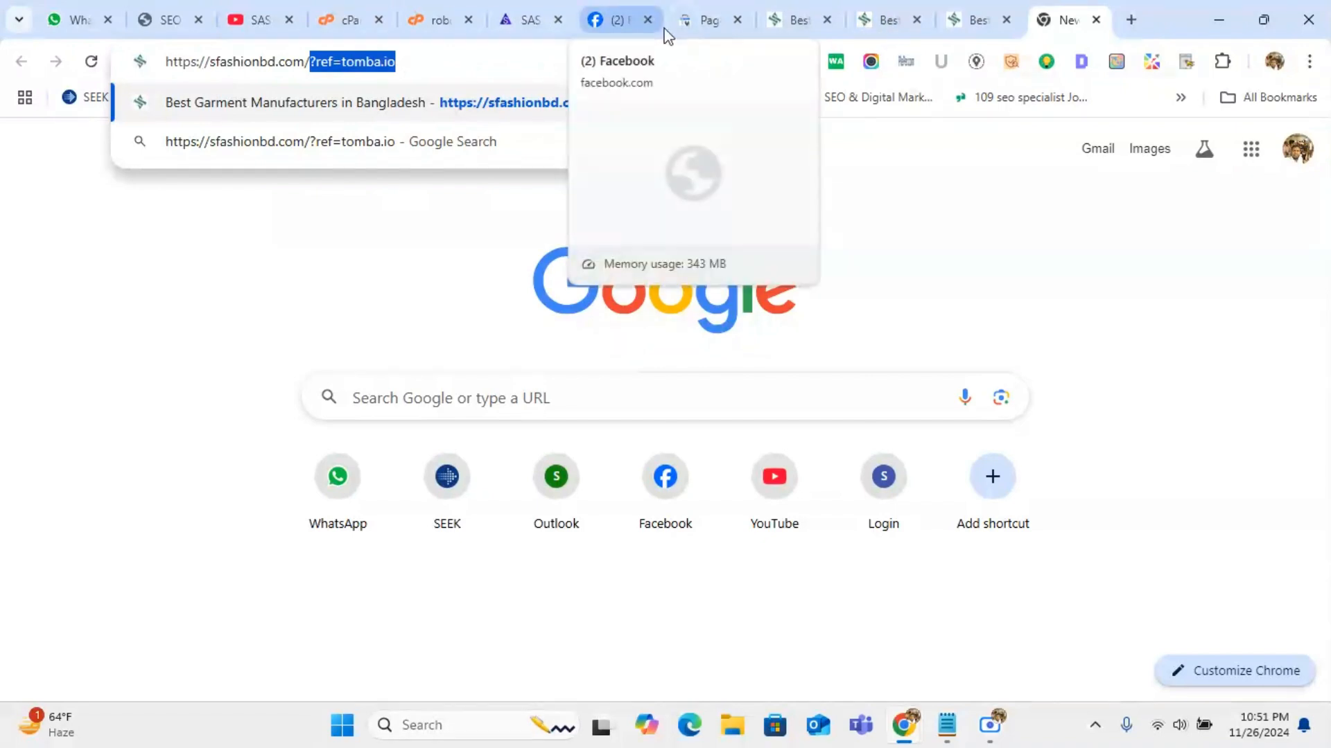
Step: Add the rule Disallow:/?ref=tomba.io on line 4 of robots.txt in the cPanel editor
{"action": "left_click", "coordinate": [434, 15]}
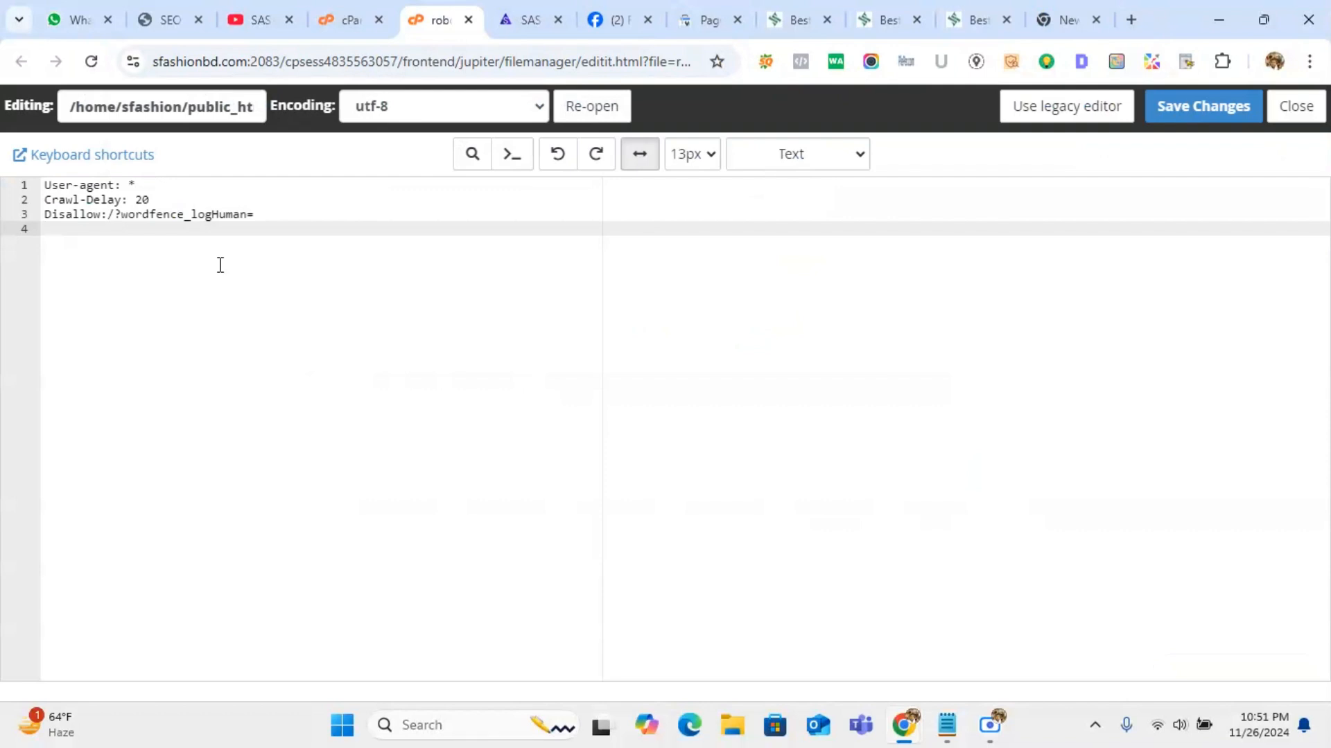
{"action": "key", "text": "ctrl+v"}
{"action": "left_click_drag", "start_coordinate": [116, 215], "coordinate": [24, 214]}
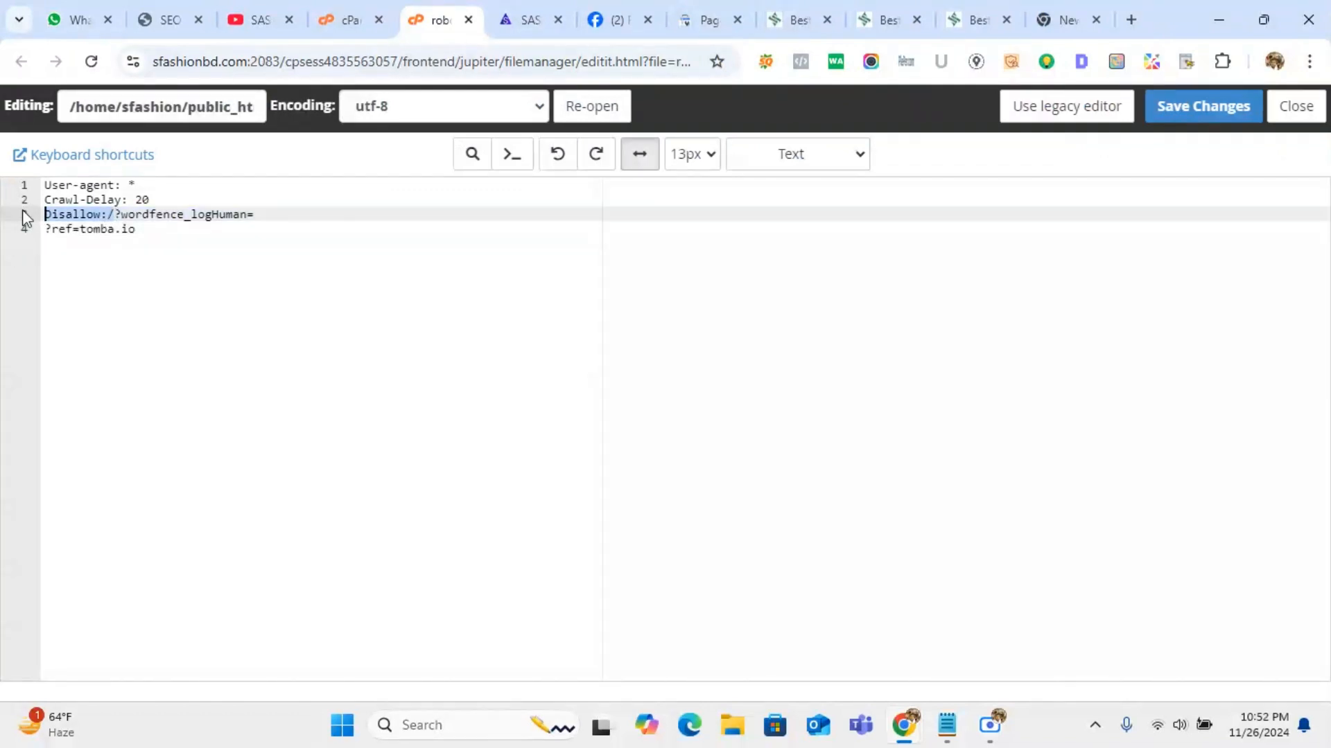
{"action": "left_click", "coordinate": [46, 229]}
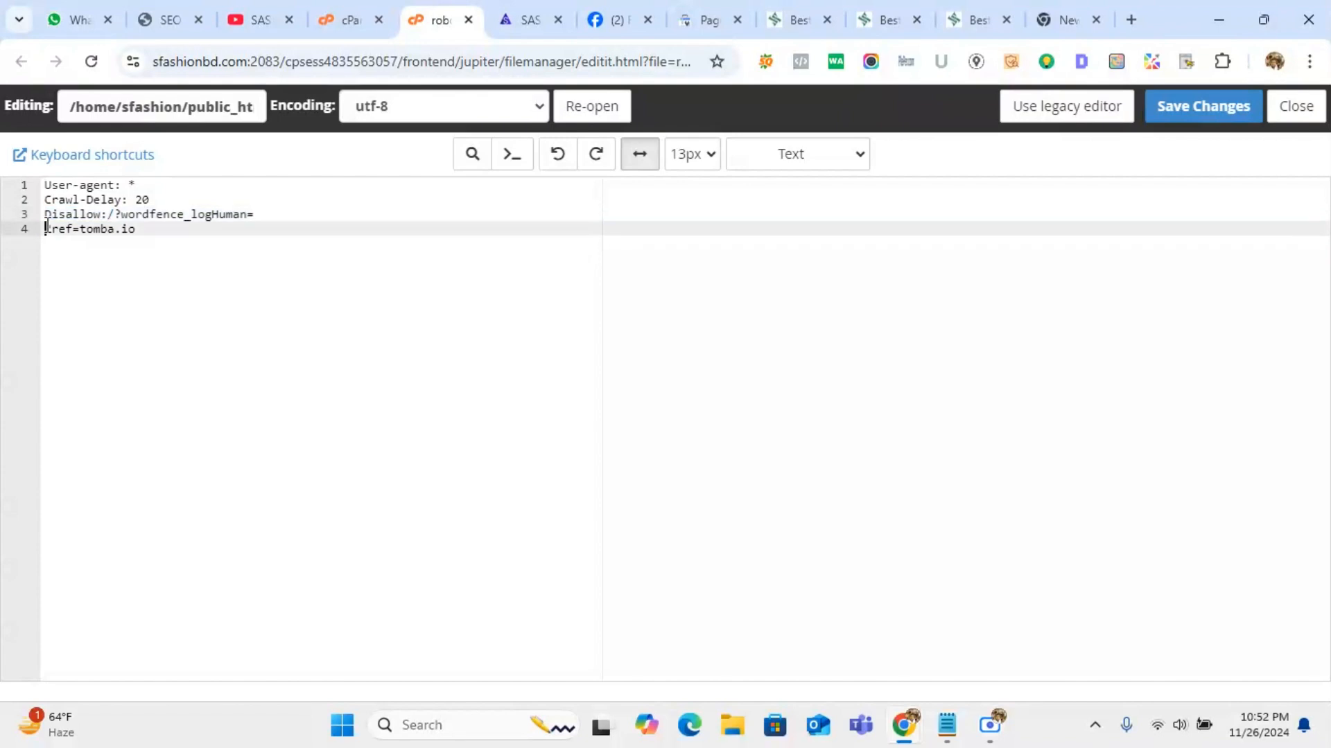
{"action": "key", "text": "ctrl+v"}
Step: Copy the products/cap URL from Search Console into the blank browser tab and copy only its ?product_count=24 part
{"action": "left_click", "coordinate": [701, 18]}
{"action": "mouse_move", "coordinate": [660, 288]}
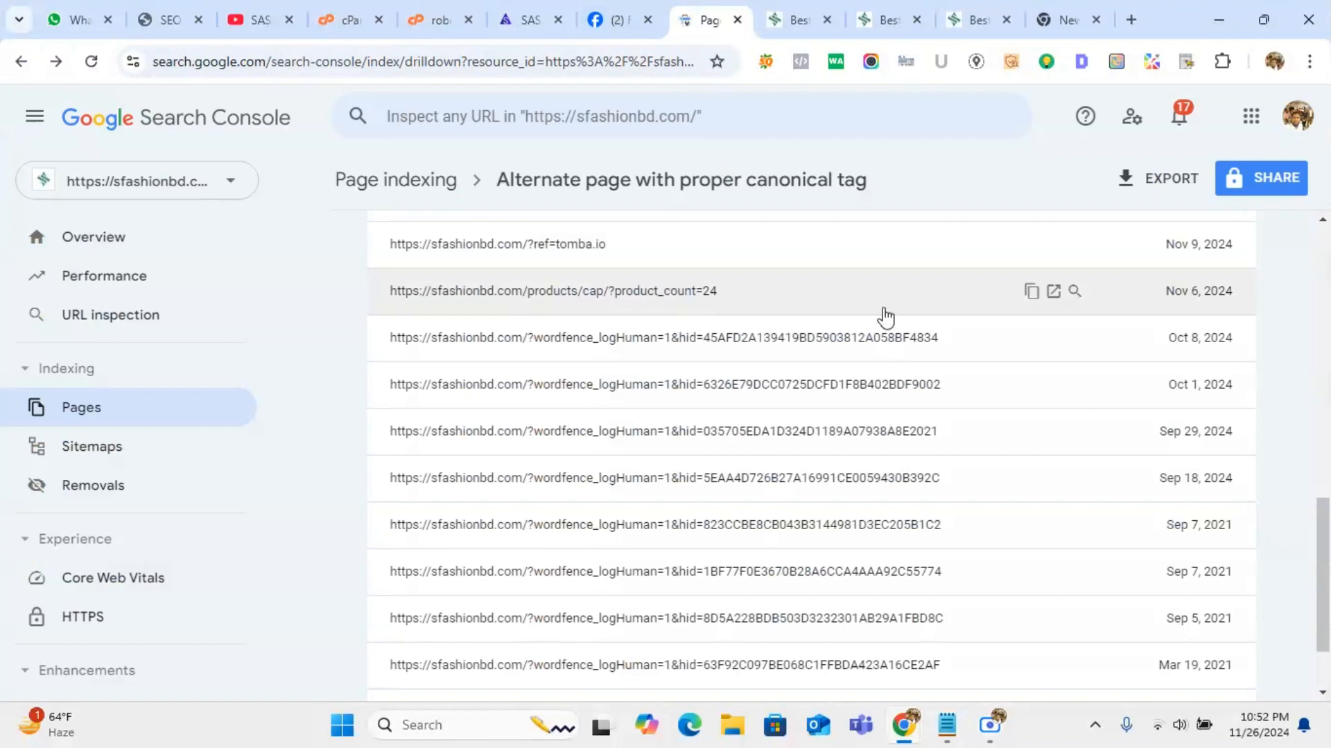
{"action": "left_click", "coordinate": [1031, 292]}
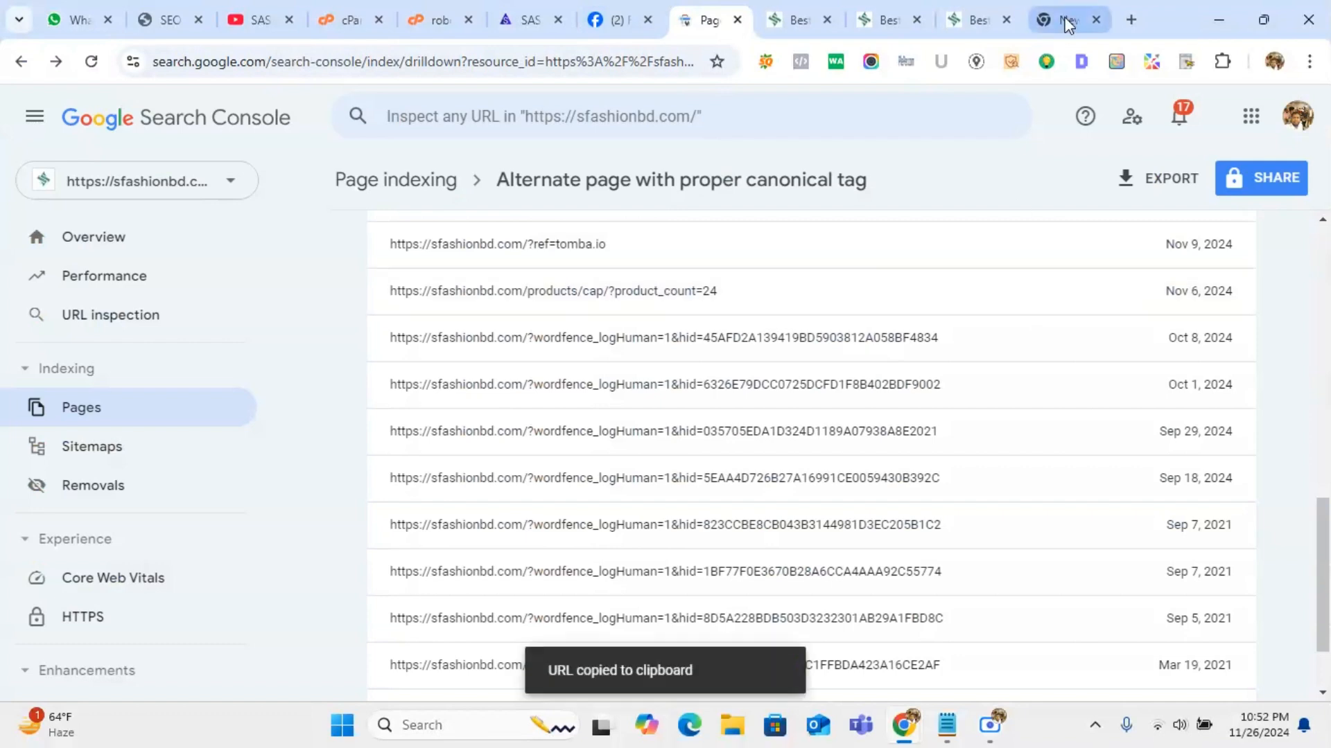
{"action": "left_click", "coordinate": [1066, 21]}
{"action": "key", "text": "ctrl+a"}
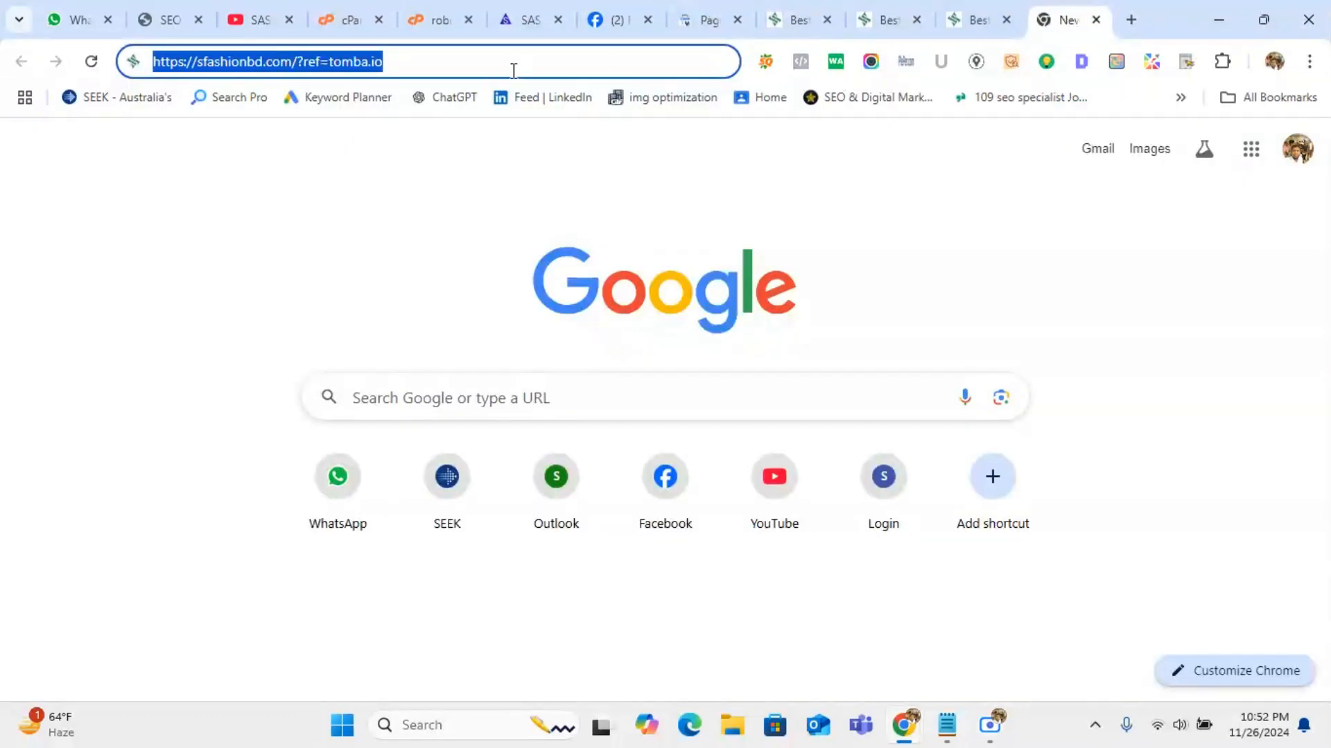
{"action": "key", "text": "ctrl+v"}
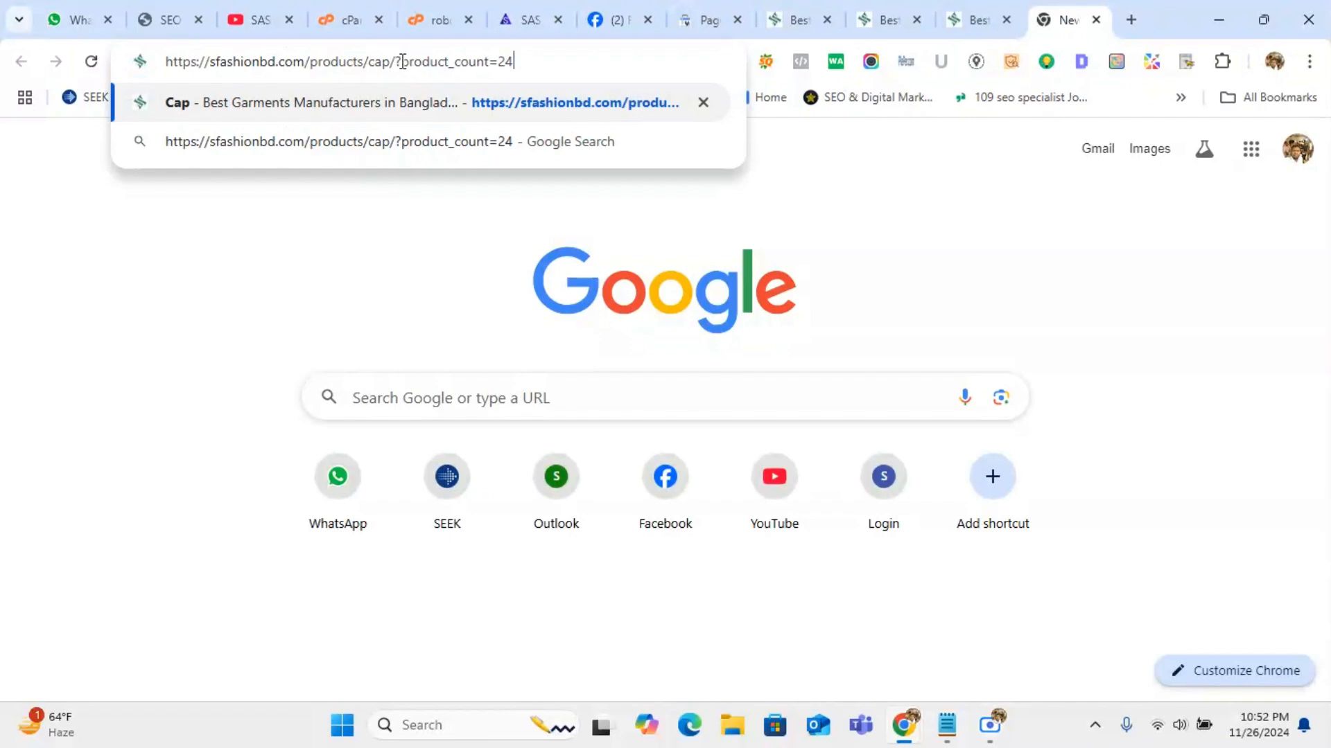
{"action": "left_click_drag", "start_coordinate": [396, 62], "coordinate": [528, 59]}
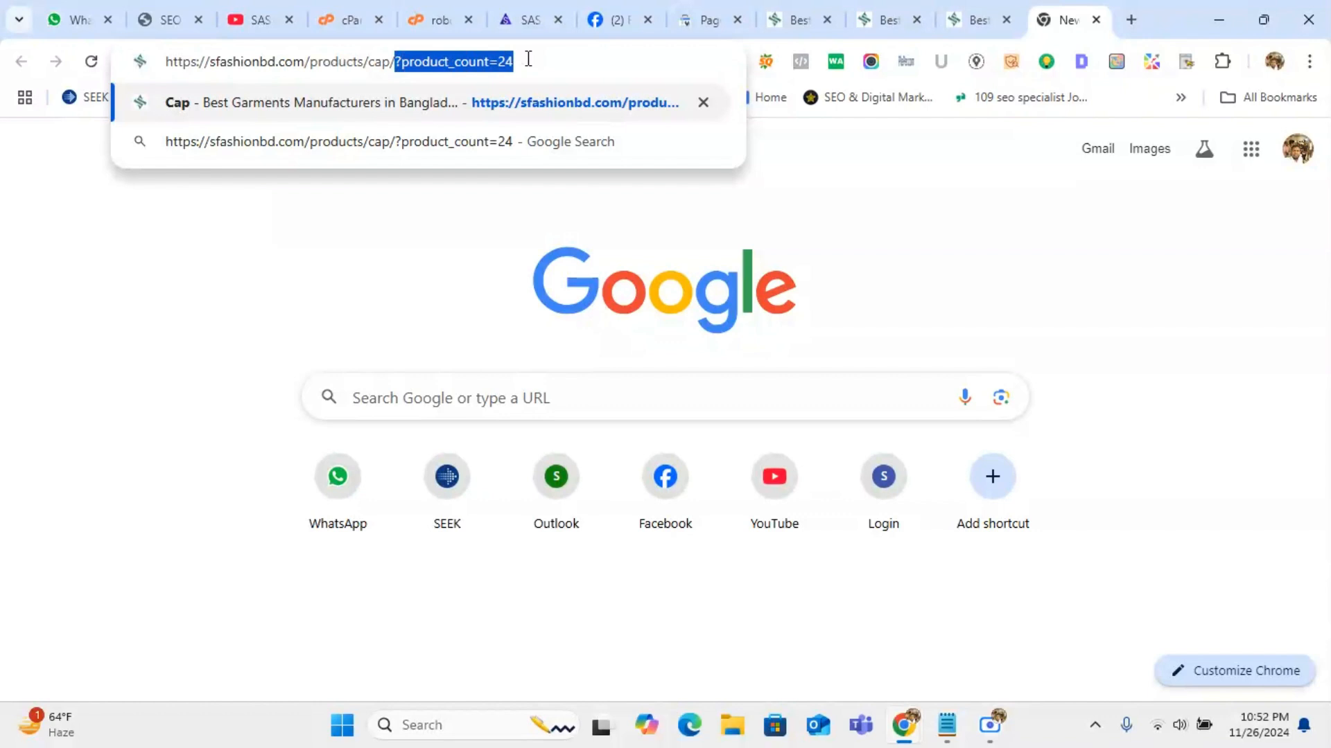
Step: Add the rule Disallow:/?product_count=24 on line 5 of robots.txt and save the file
{"action": "left_click", "coordinate": [449, 20]}
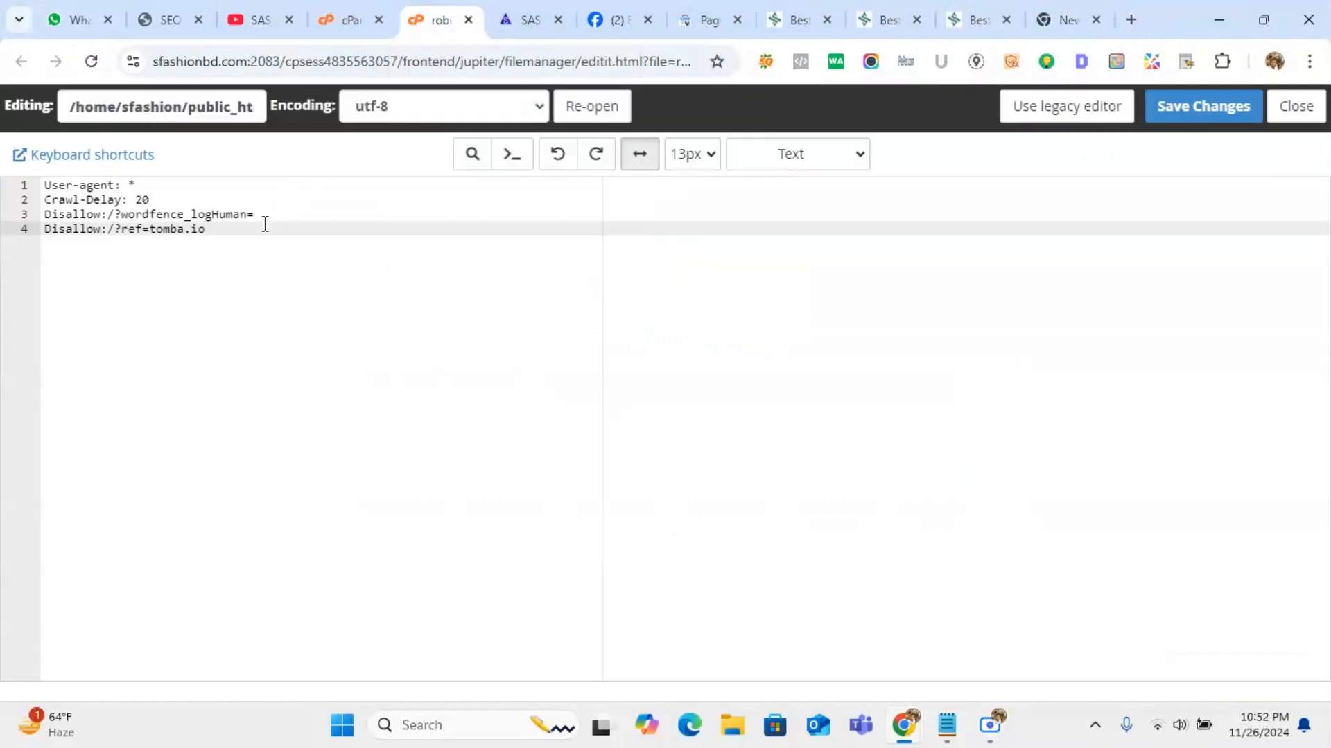
{"action": "key", "text": "Return"}
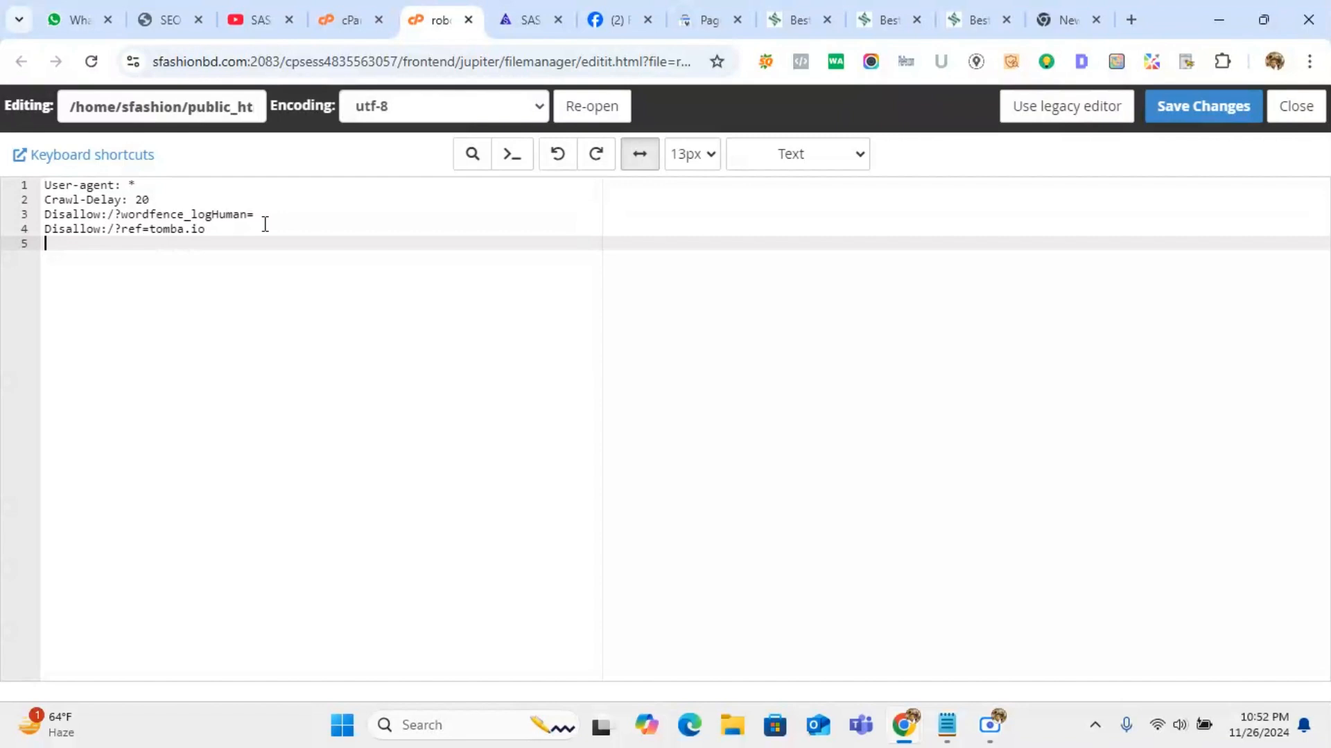
{"action": "key", "text": "ctrl+v"}
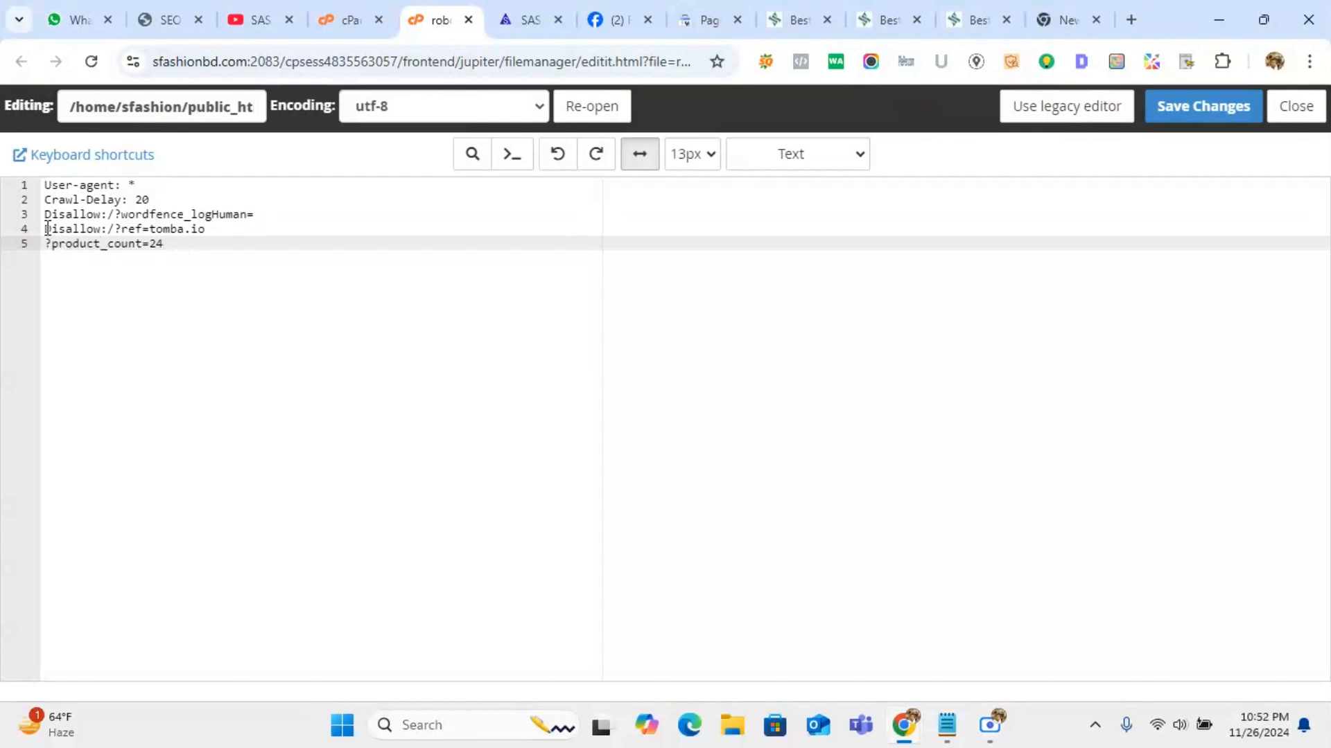
{"action": "left_click_drag", "start_coordinate": [44, 230], "coordinate": [116, 232]}
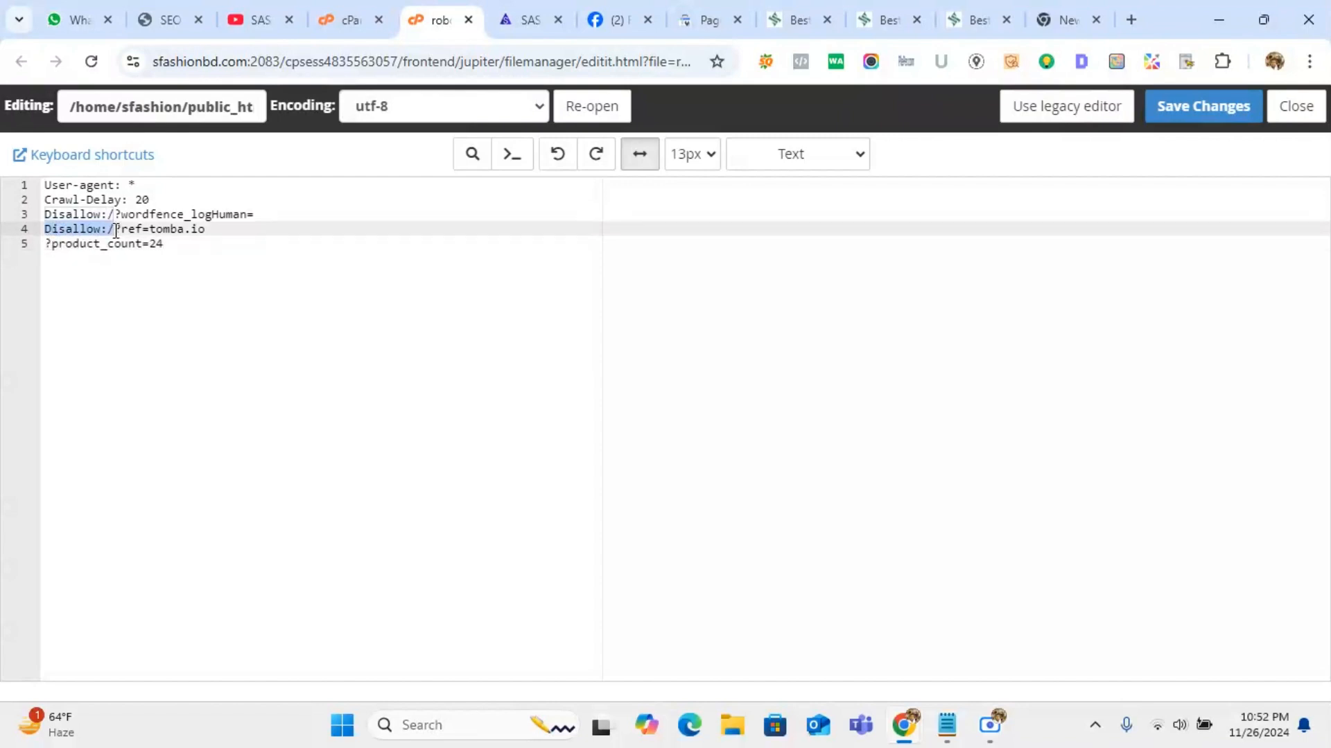
{"action": "left_click", "coordinate": [47, 251]}
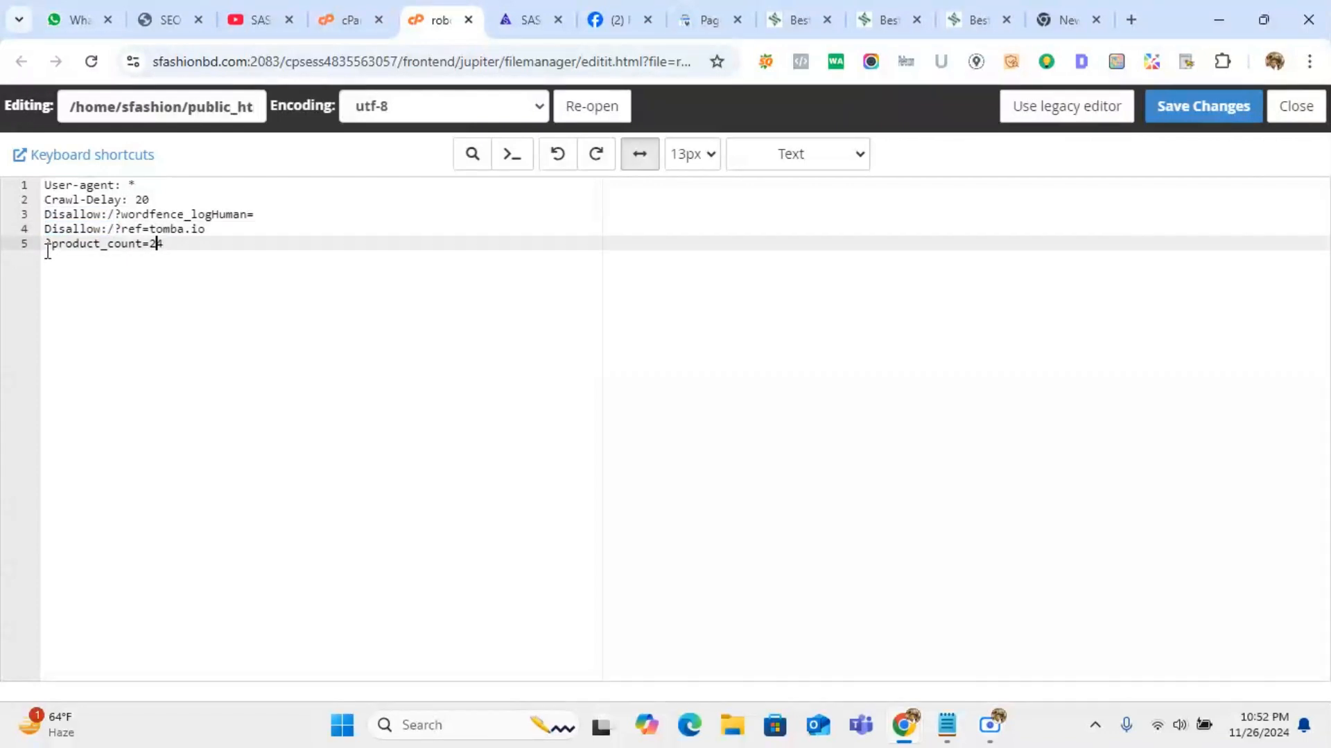
{"action": "key", "text": "Up"}
{"action": "key", "text": "Right"}
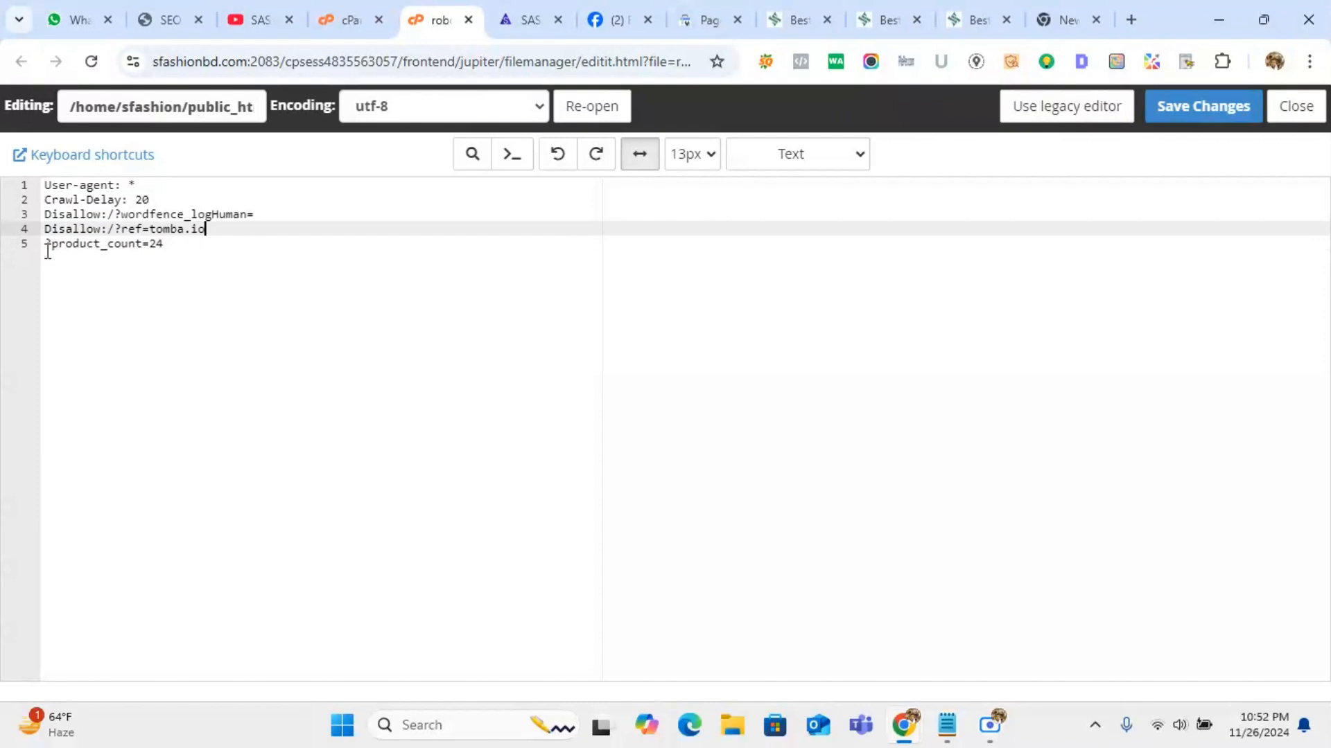
{"action": "key", "text": "Right"}
{"action": "key", "text": "ctrl+v"}
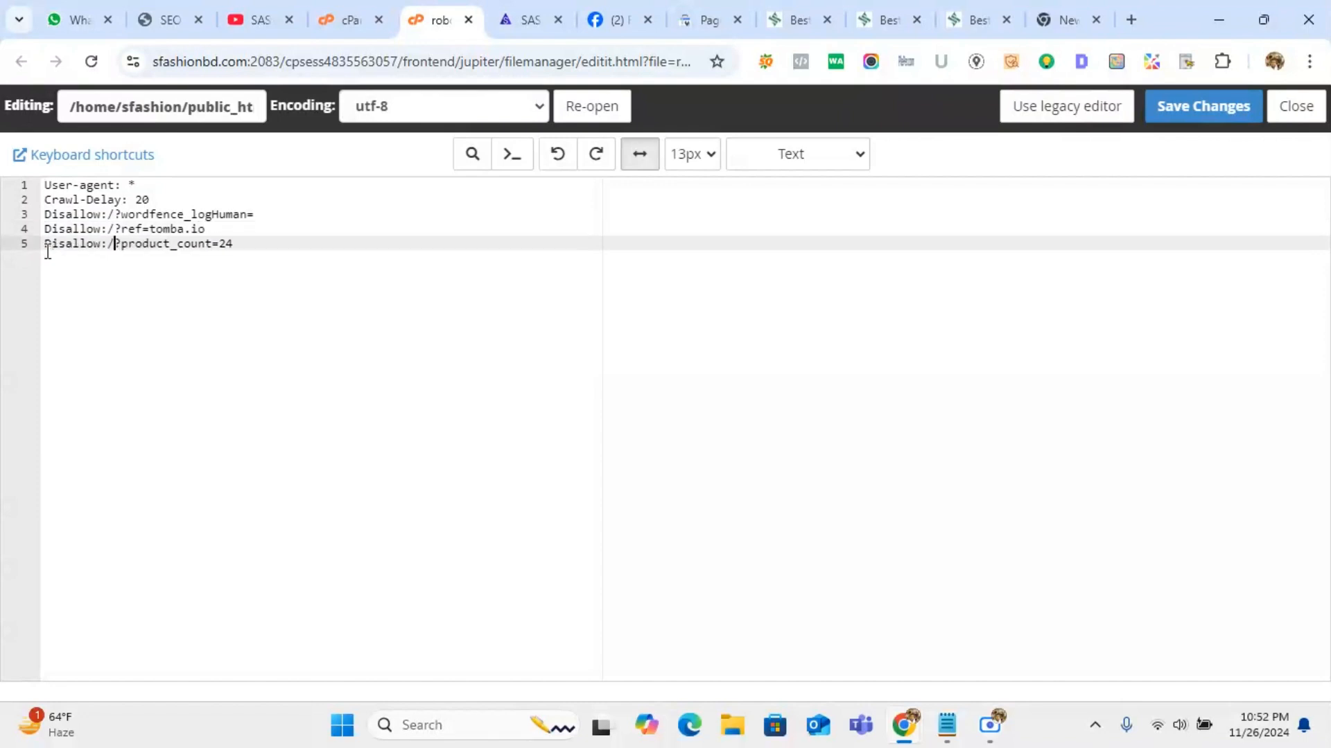
{"action": "left_click", "coordinate": [128, 293]}
{"action": "left_click", "coordinate": [1183, 111]}
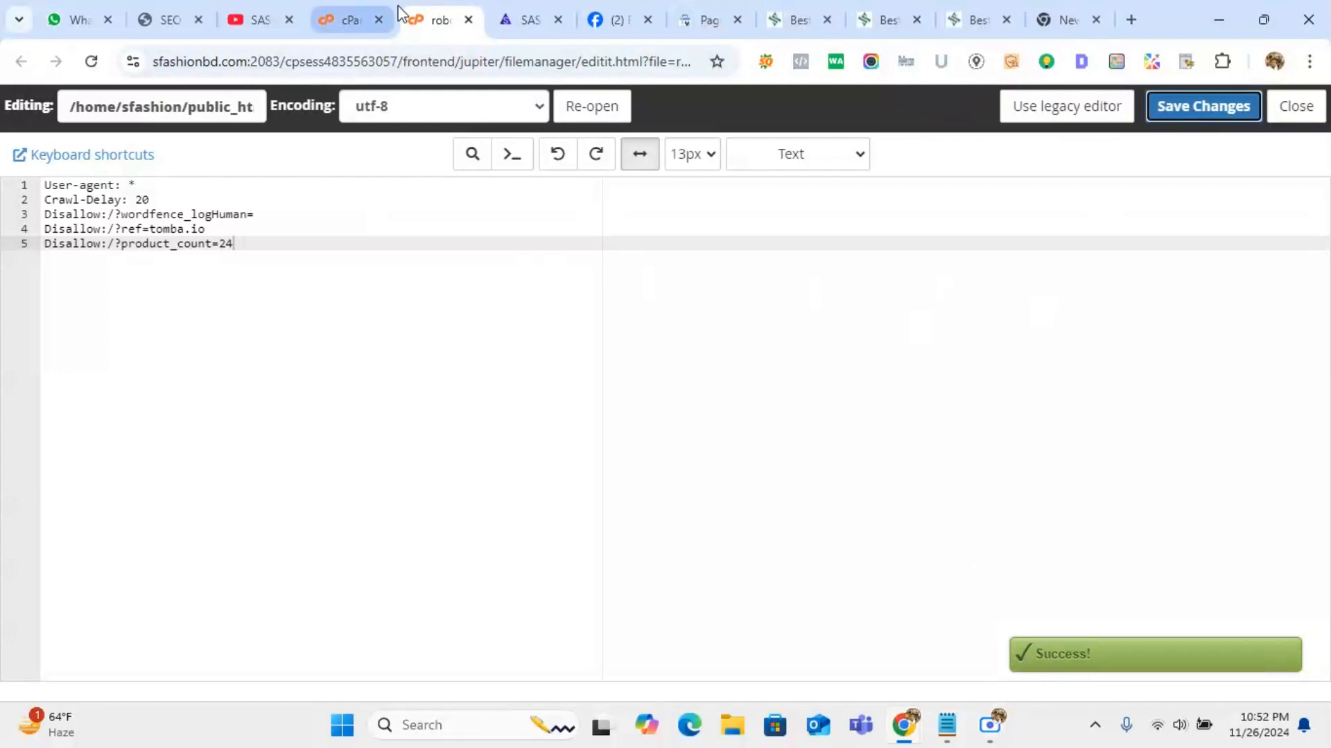
Step: Start a new validation for the "Alternate page with proper canonical tag" issue in Search Console from its validation details
{"action": "left_click", "coordinate": [701, 20]}
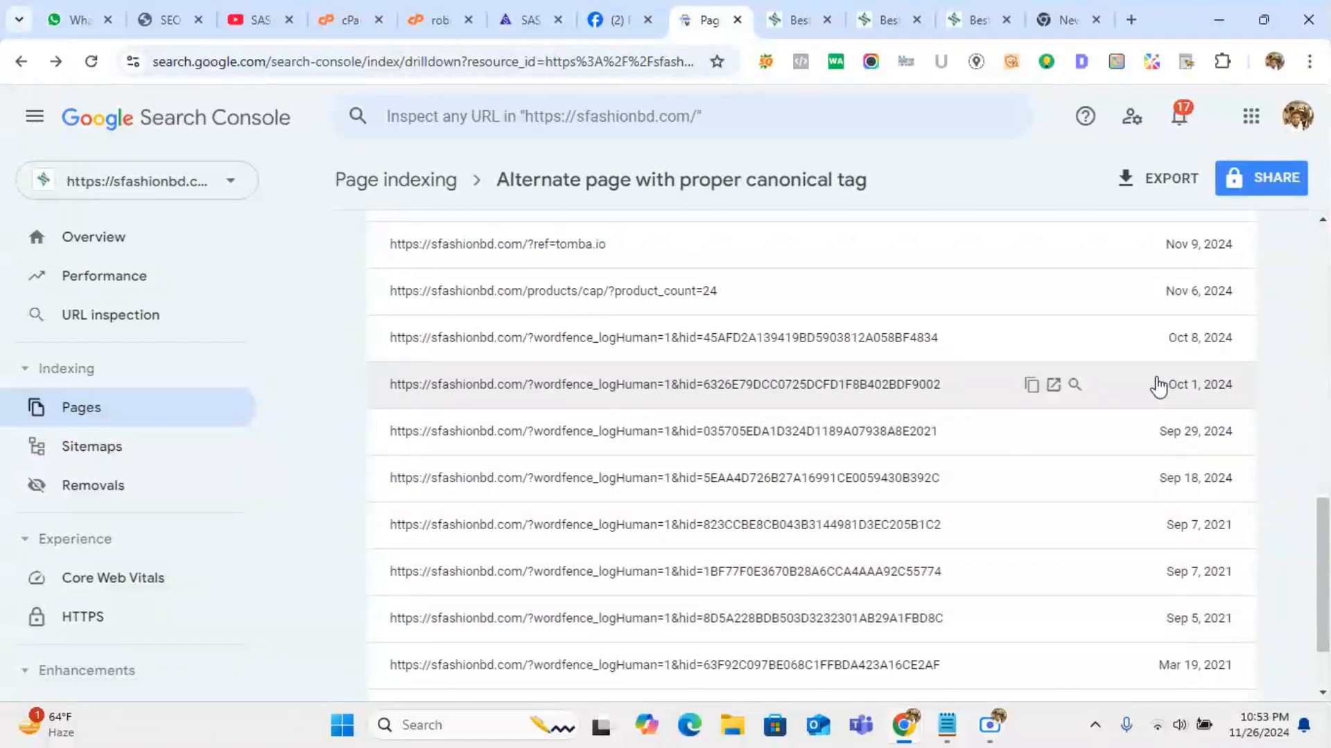
{"action": "left_click", "coordinate": [1324, 244]}
{"action": "left_click", "coordinate": [1324, 244]}
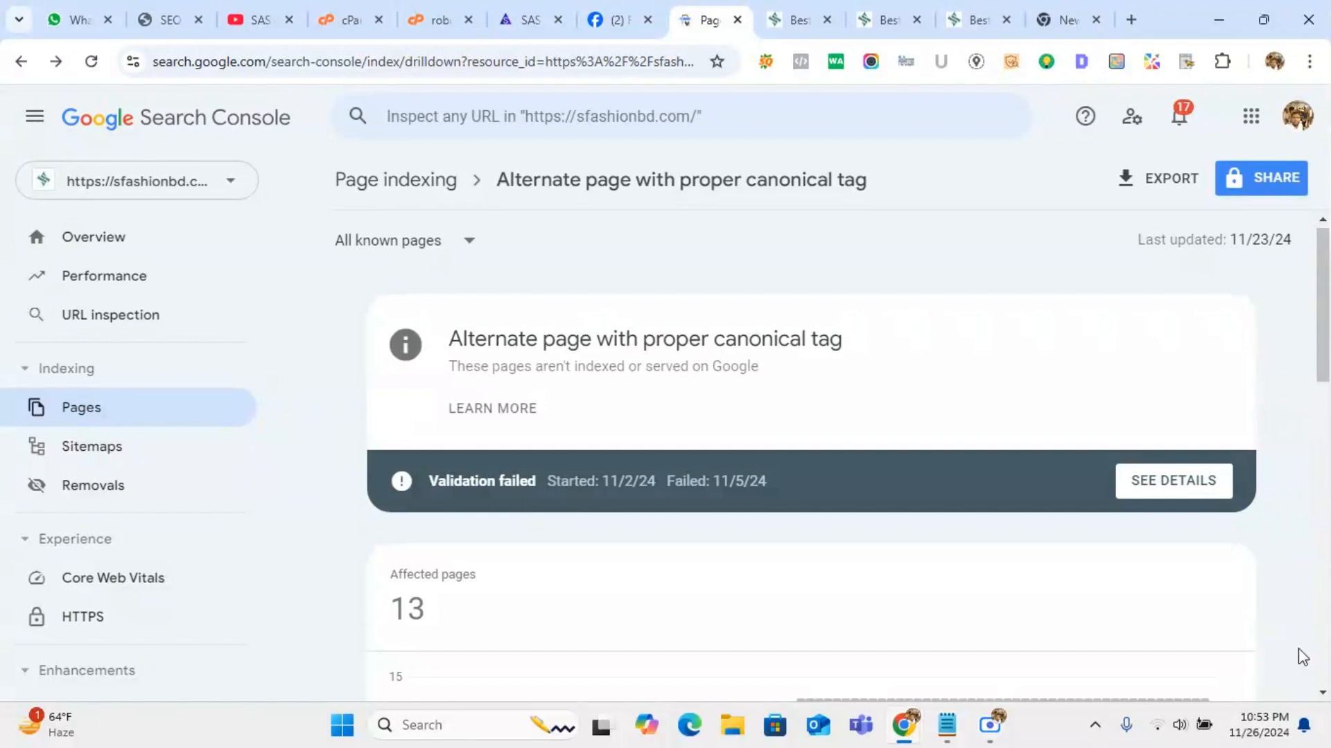
{"action": "left_click", "coordinate": [1323, 693]}
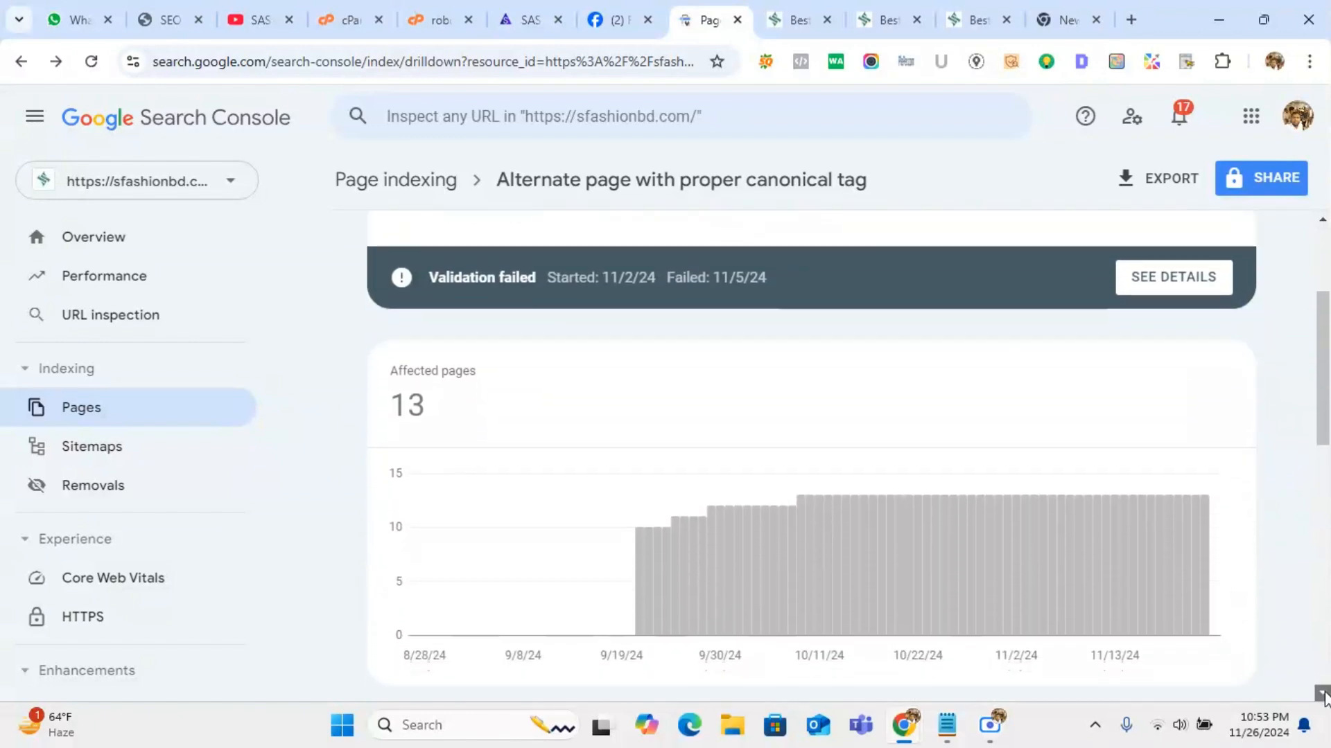
{"action": "left_click_drag", "start_coordinate": [1322, 693], "coordinate": [1322, 693]}
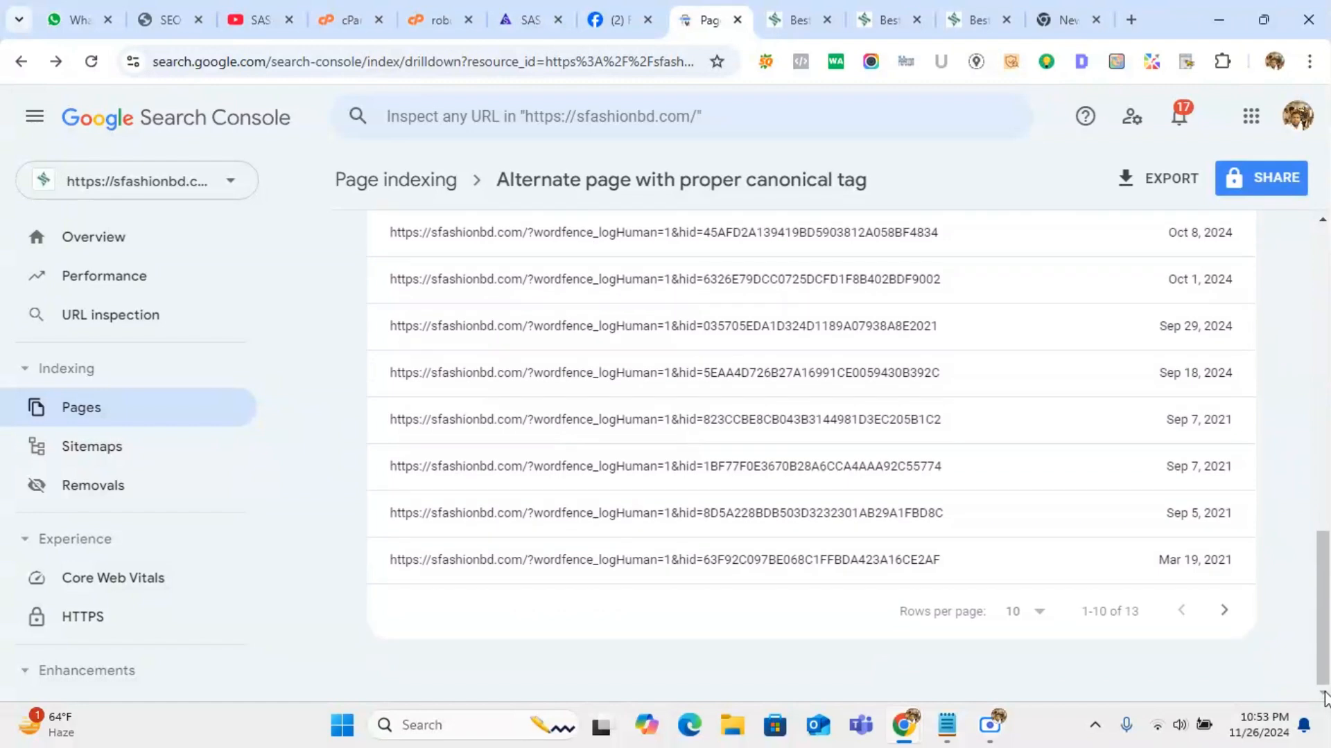
{"action": "left_click", "coordinate": [1326, 244]}
{"action": "left_click", "coordinate": [1326, 244]}
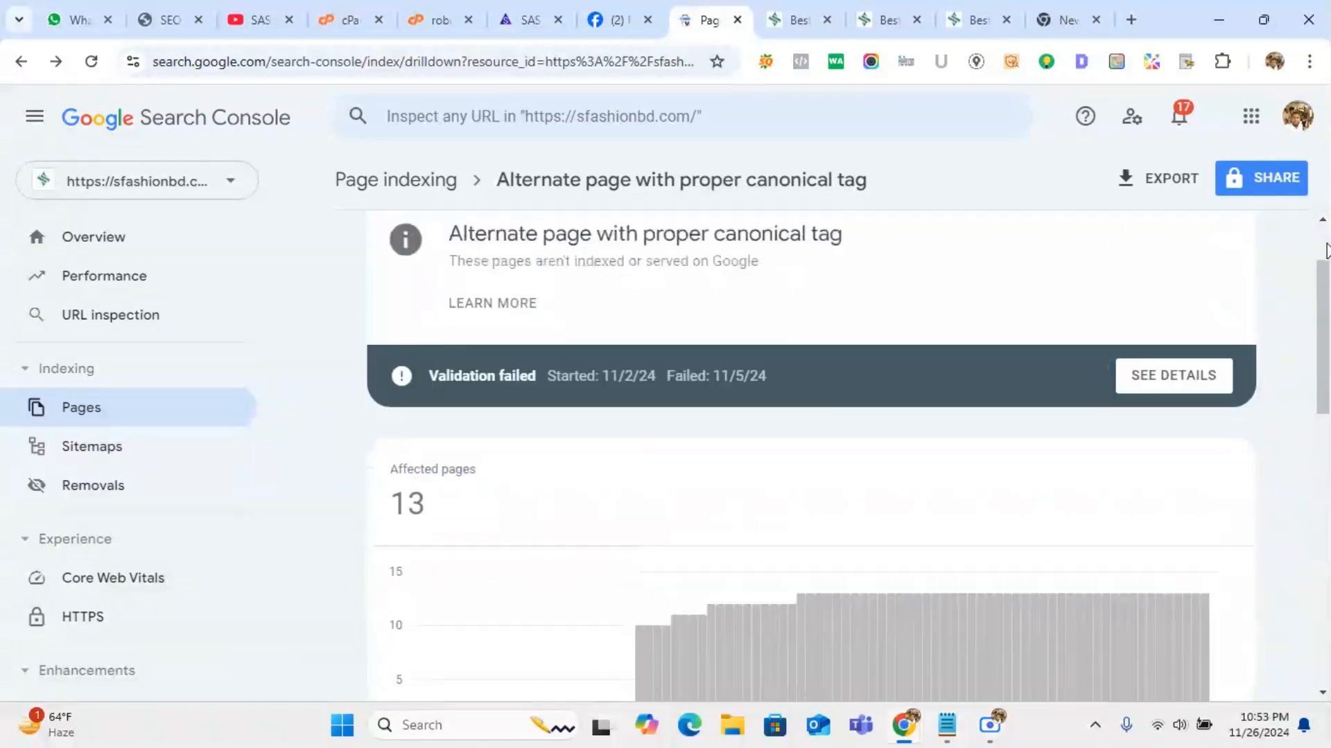
{"action": "left_click", "coordinate": [1327, 244]}
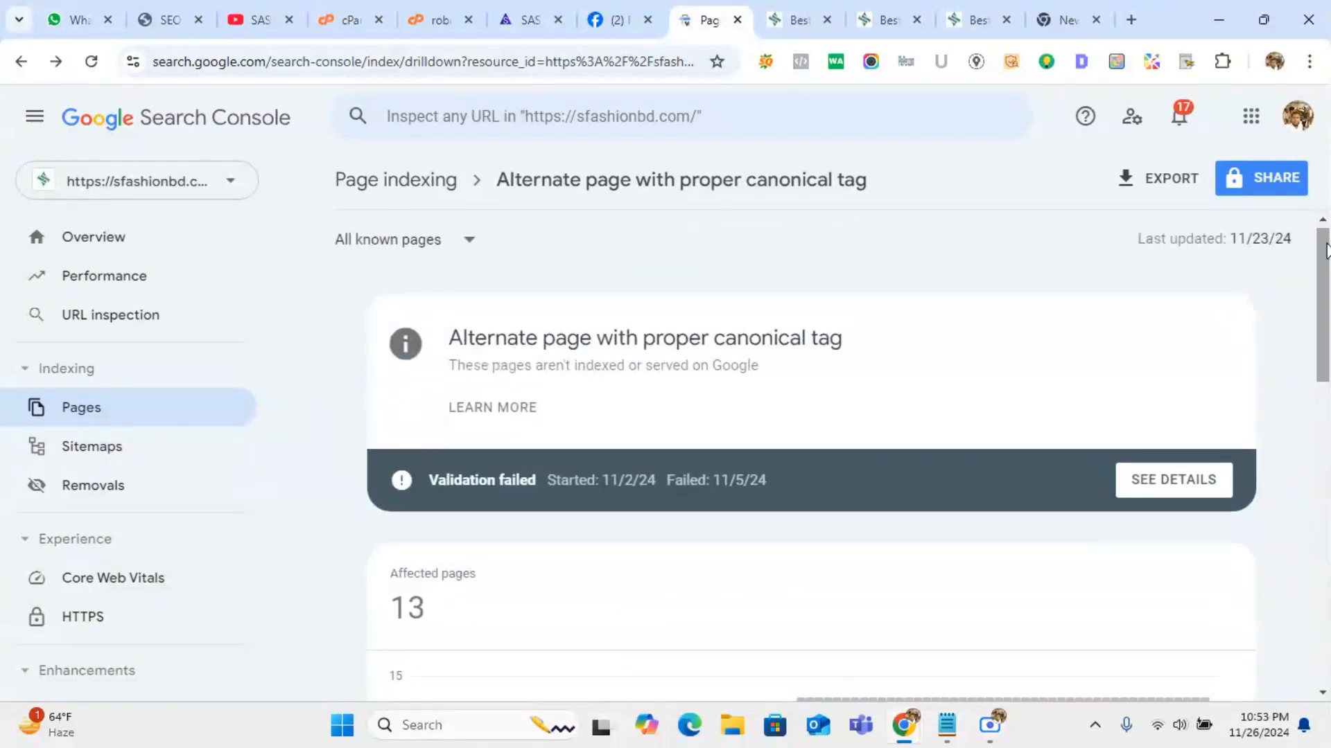
{"action": "left_click", "coordinate": [1145, 482]}
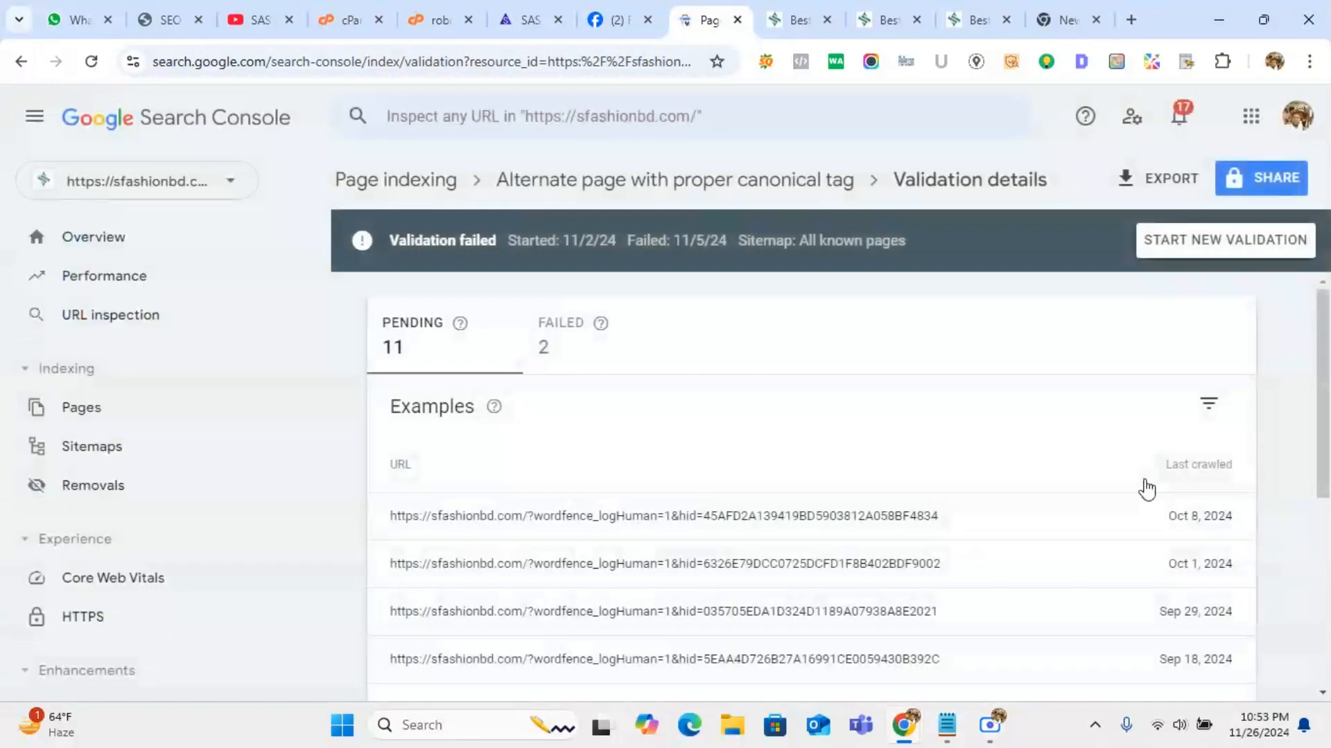
{"action": "left_click", "coordinate": [1211, 243]}
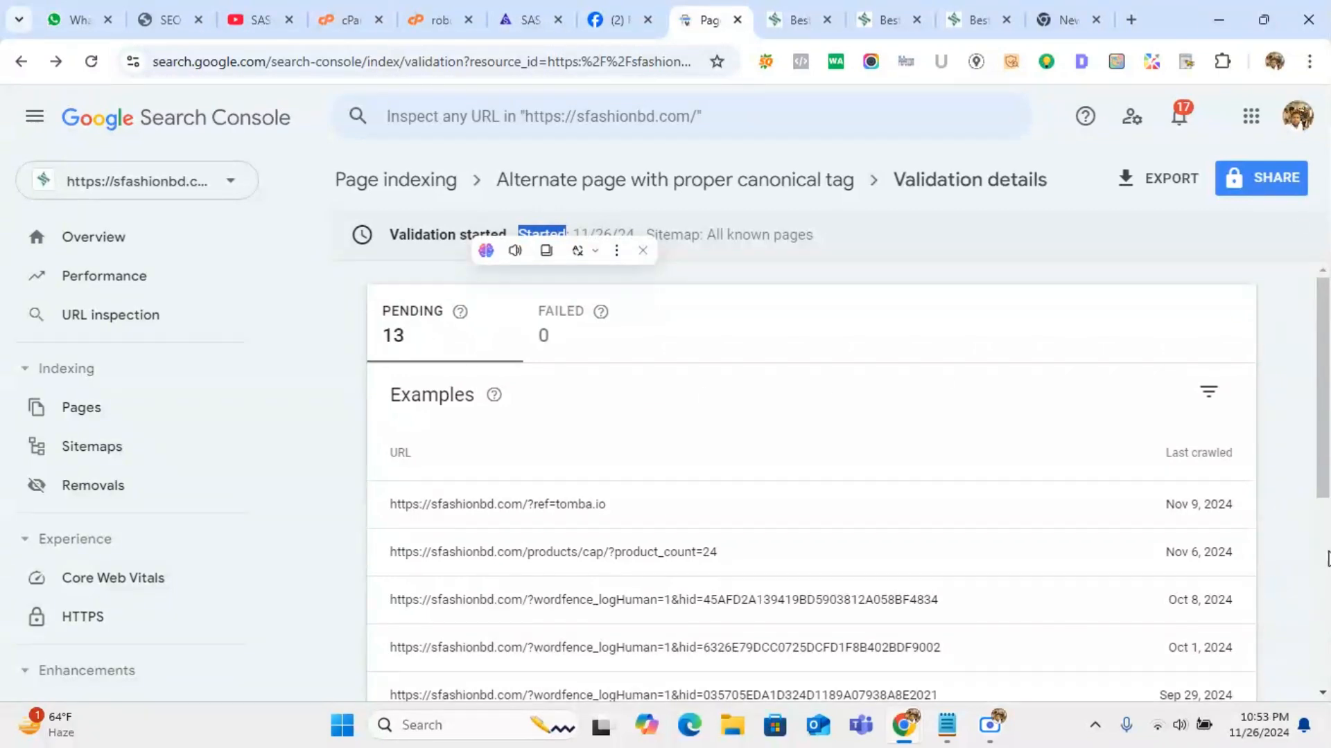
{"action": "scroll", "coordinate": [1324, 561], "scroll_direction": "down", "scroll_amount": 5}
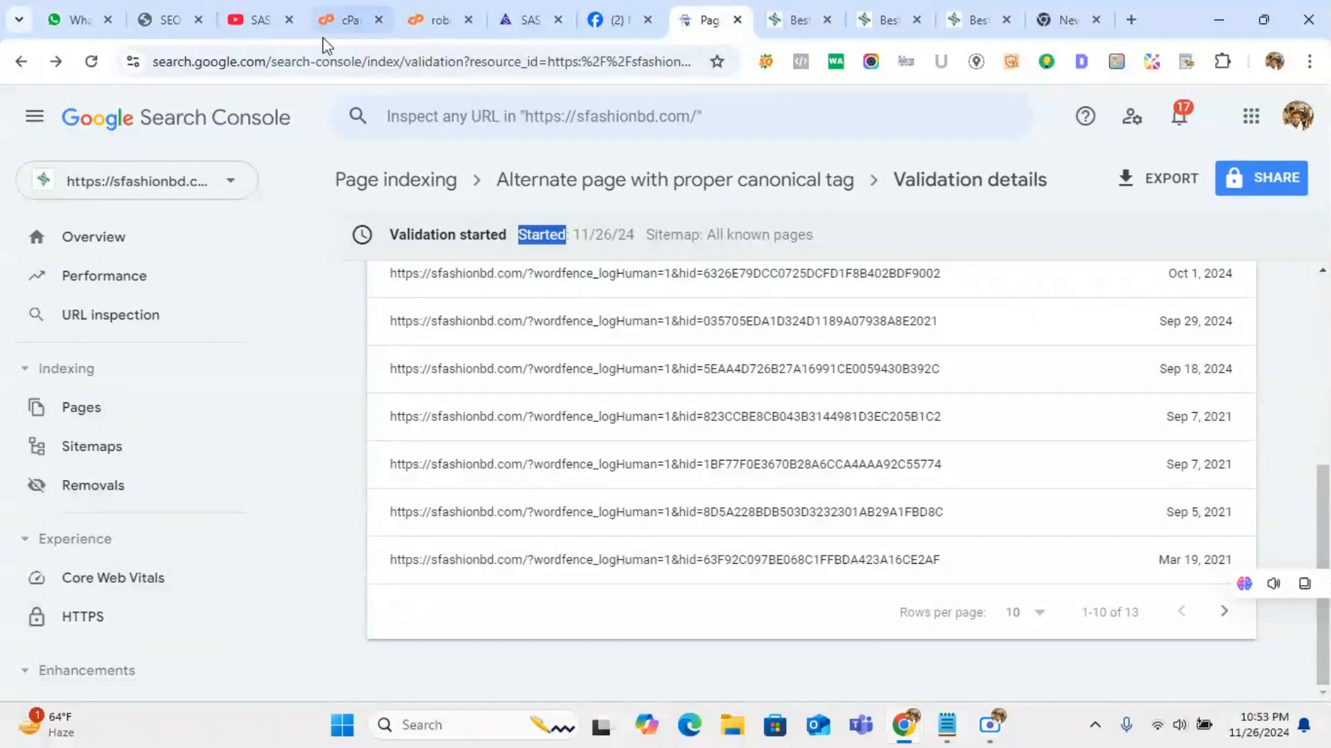
{"action": "left_click", "coordinate": [252, 19]}
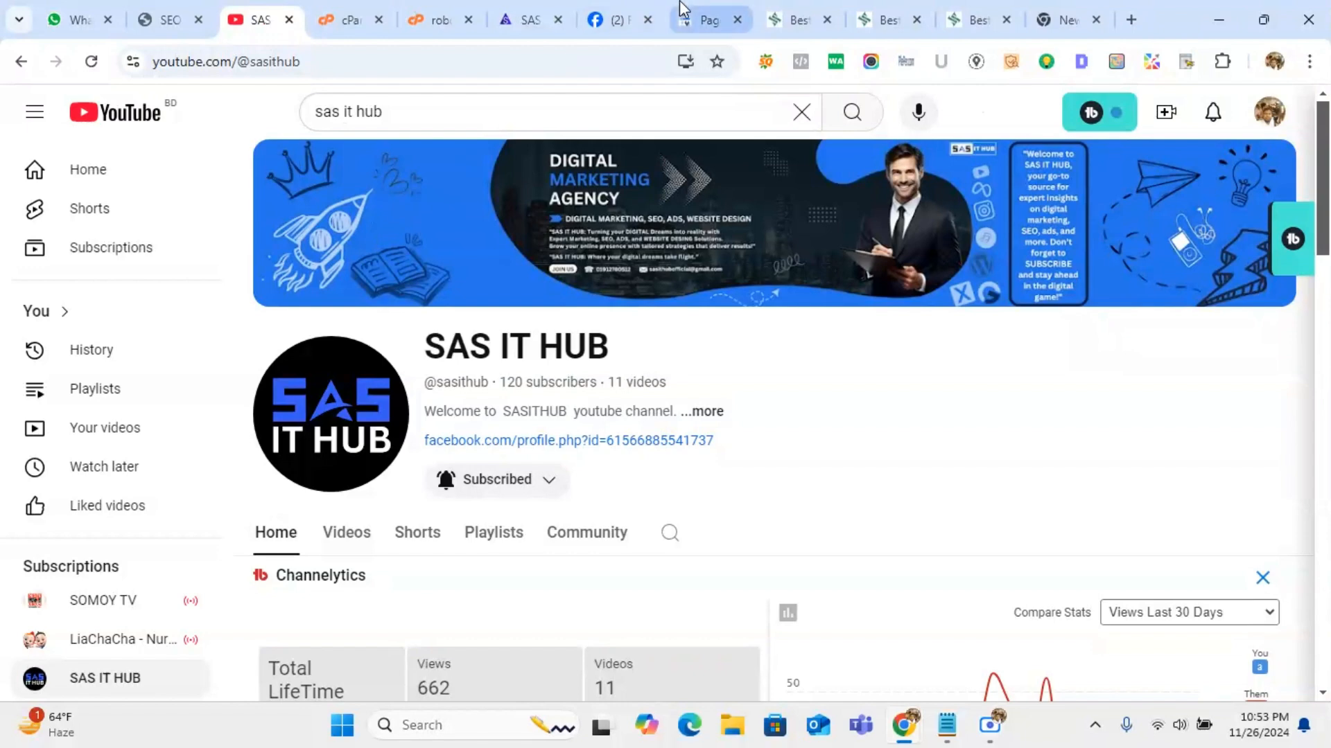
{"action": "left_click", "coordinate": [626, 19]}
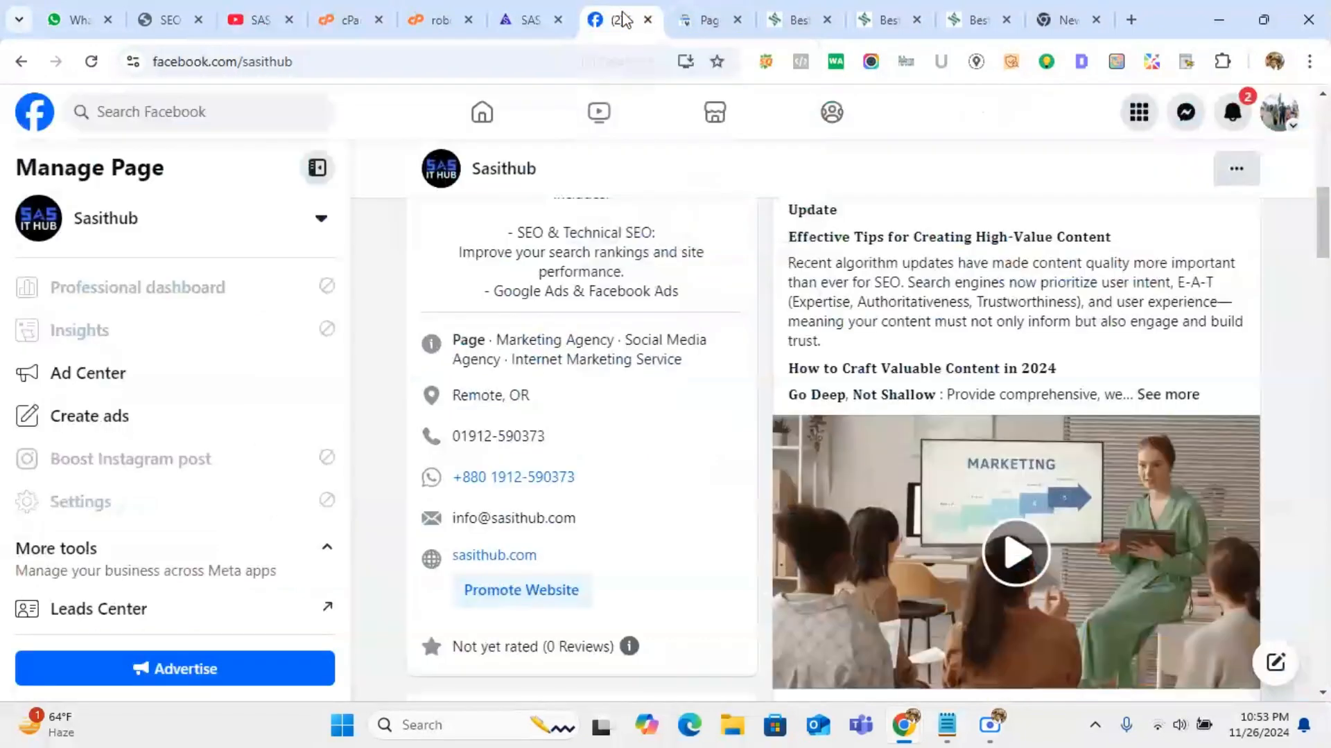
{"action": "left_click", "coordinate": [437, 15]}
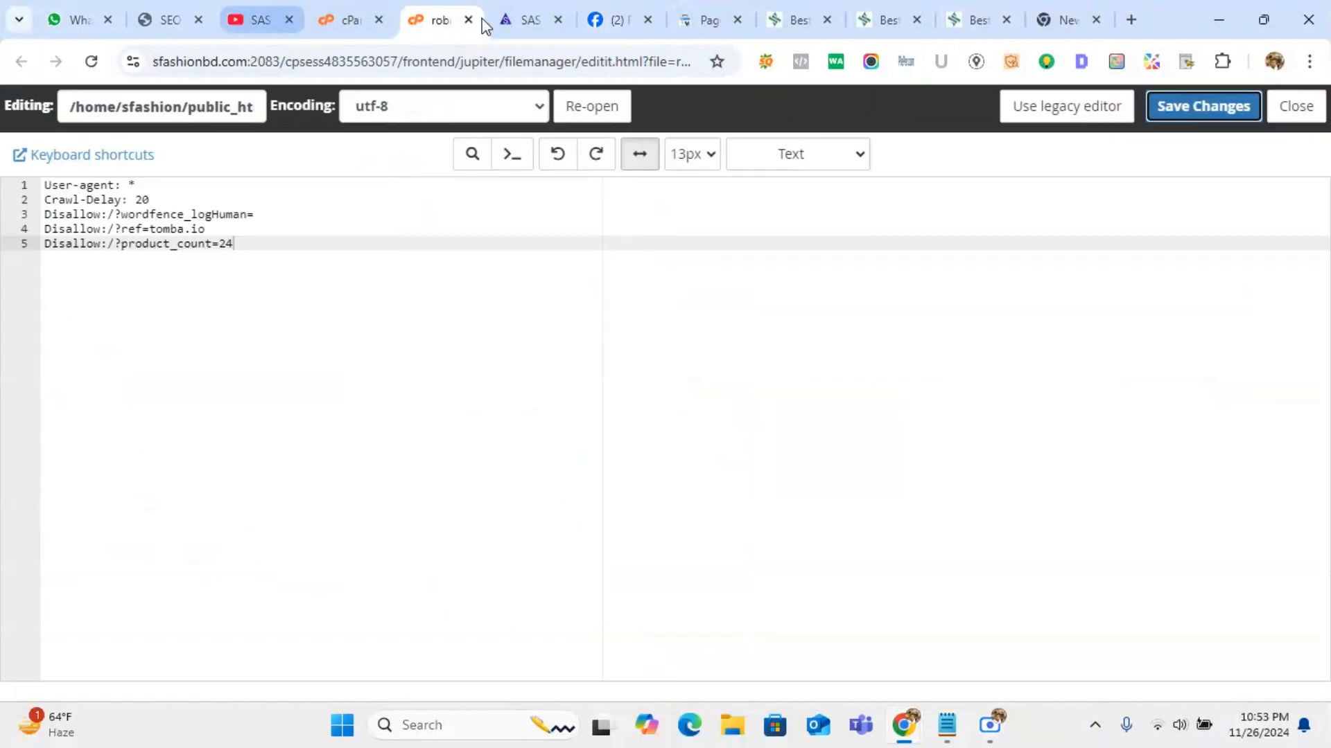